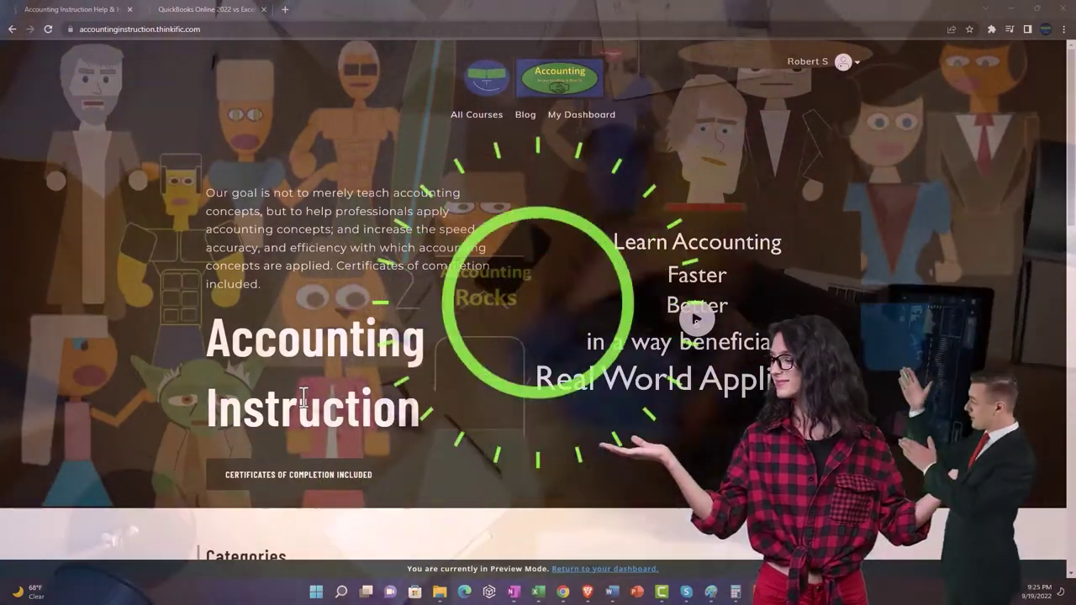
Browse the Accounting Instruction course categories and look over the QuickBooks Online 2022 course's OneNote - Getting Started 2022 section.
{"action": "scroll", "coordinate": [147, 454], "scroll_direction": "down", "scroll_amount": 5}
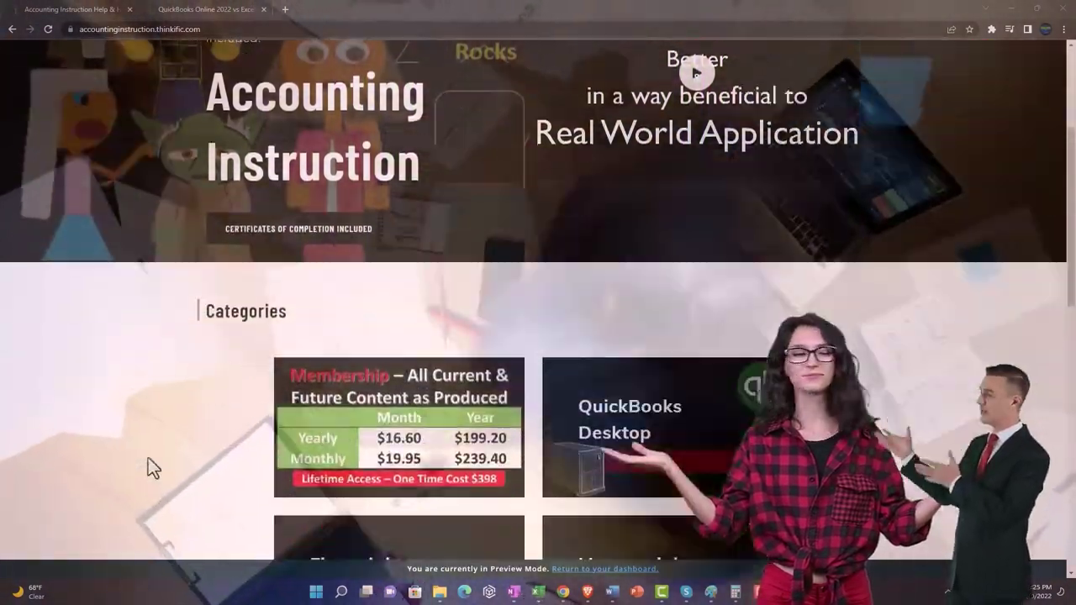
{"action": "scroll", "coordinate": [148, 458], "scroll_direction": "down", "scroll_amount": 3}
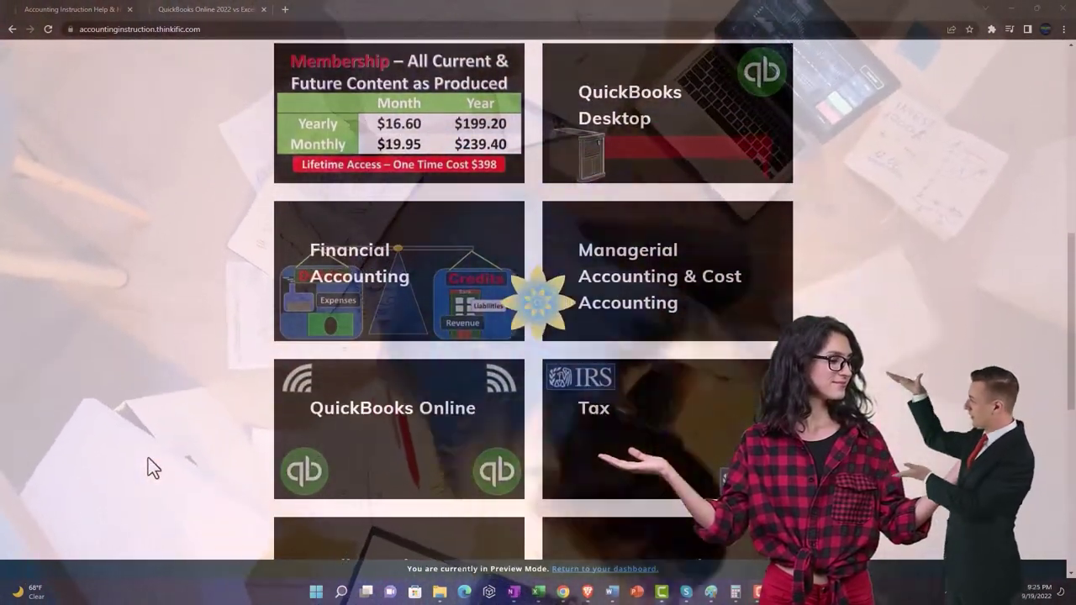
{"action": "scroll", "coordinate": [148, 460], "scroll_direction": "down", "scroll_amount": 4}
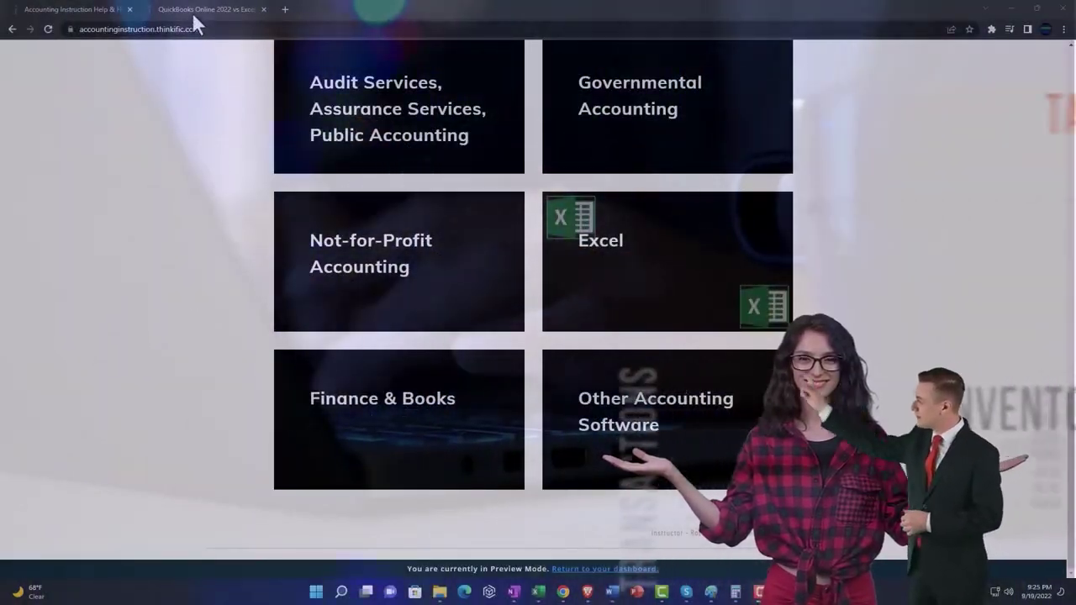
{"action": "left_click", "coordinate": [192, 10]}
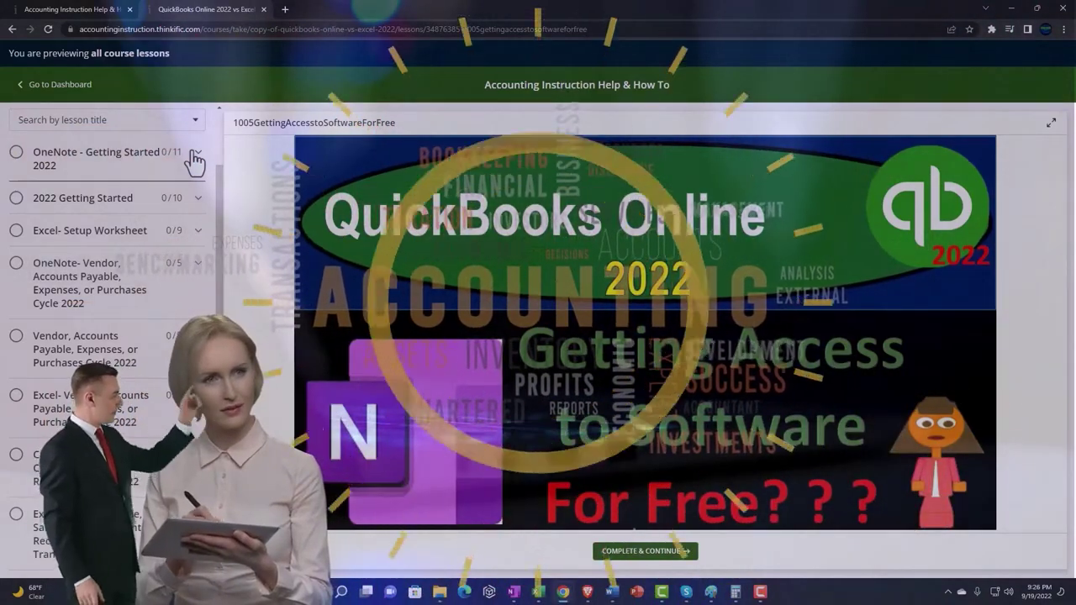
{"action": "left_click", "coordinate": [194, 162]}
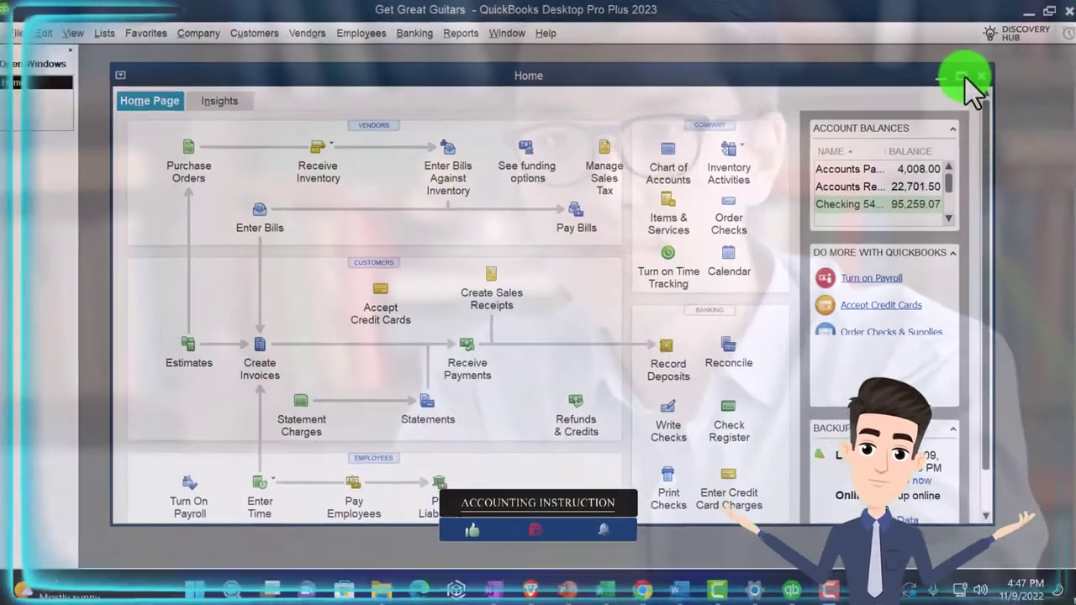
In QuickBooks Desktop, maximize the Home page window and check the display options for the icon bar and open window list.
{"action": "left_click", "coordinate": [1061, 92]}
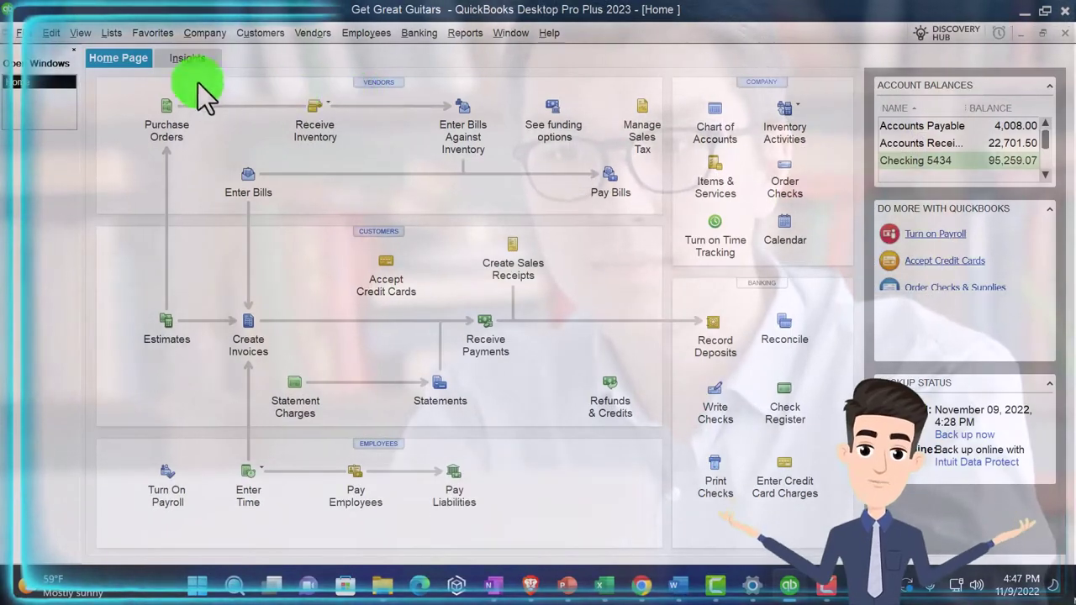
{"action": "left_click", "coordinate": [80, 33]}
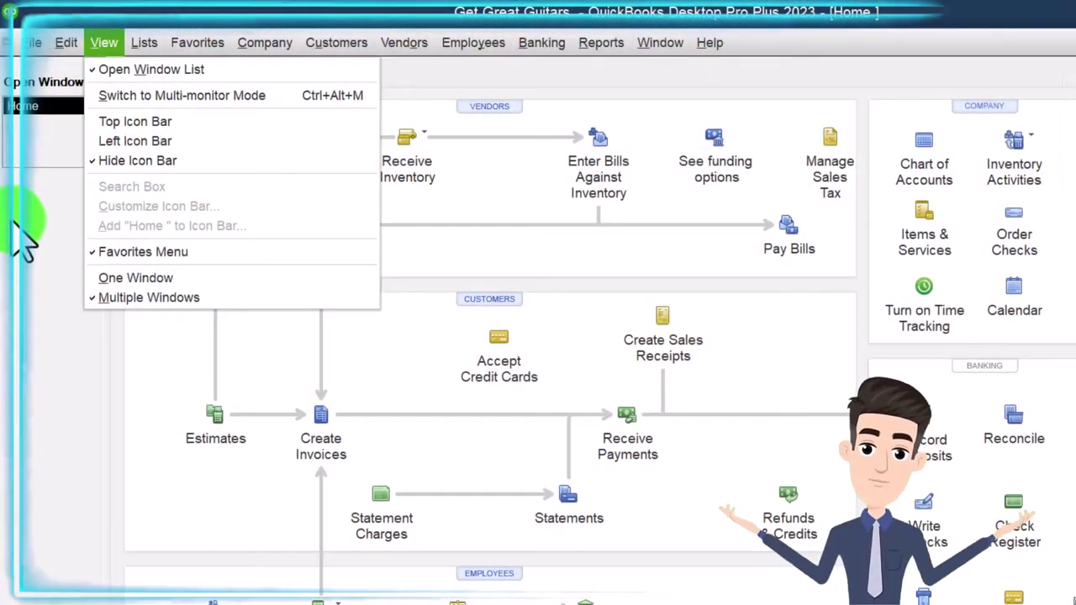
{"action": "left_click", "coordinate": [24, 236]}
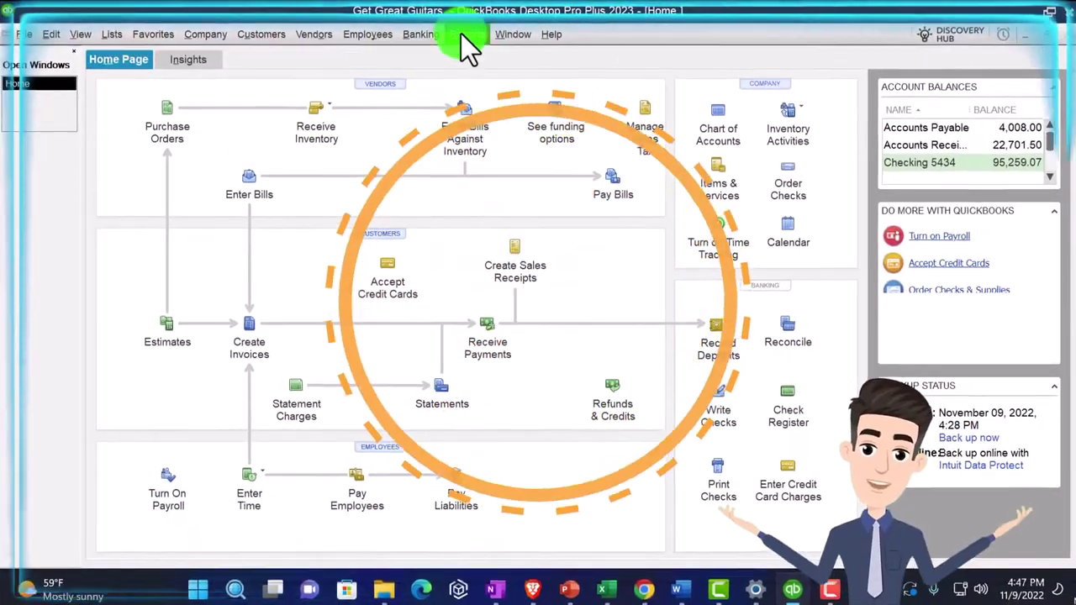
Open the Profit & Loss Standard report and set its date range from 01/01/2023 to 02/28/2023.
{"action": "left_click", "coordinate": [467, 34]}
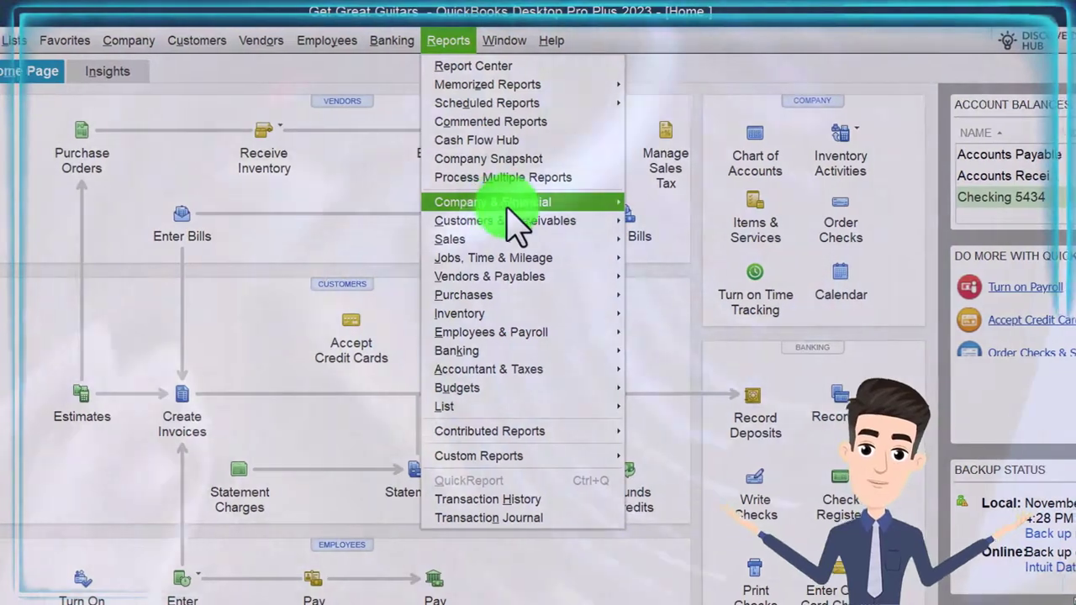
{"action": "mouse_move", "coordinate": [507, 206]}
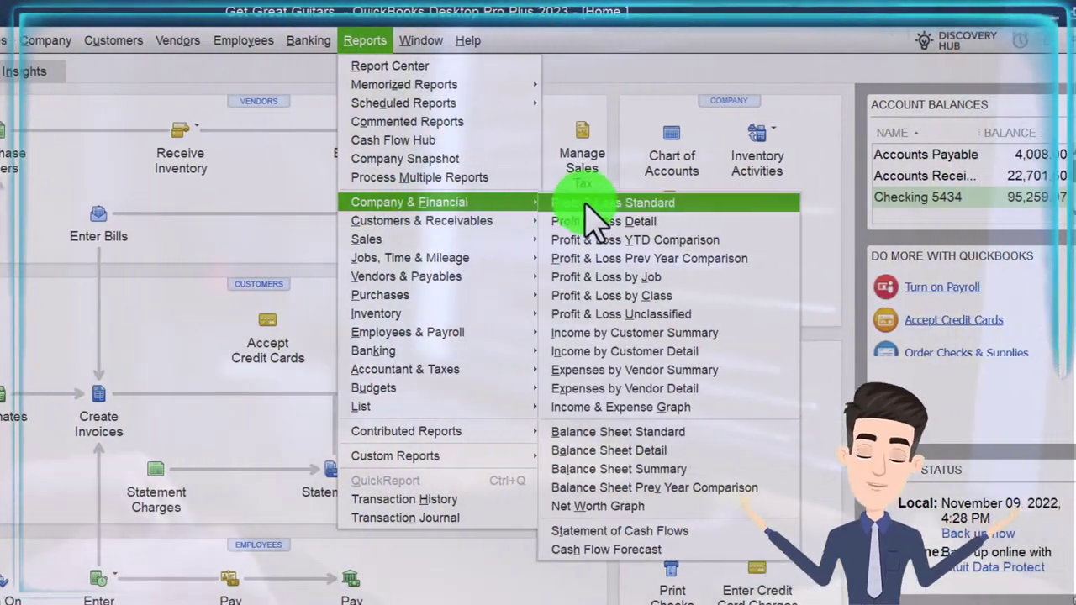
{"action": "left_click", "coordinate": [649, 202]}
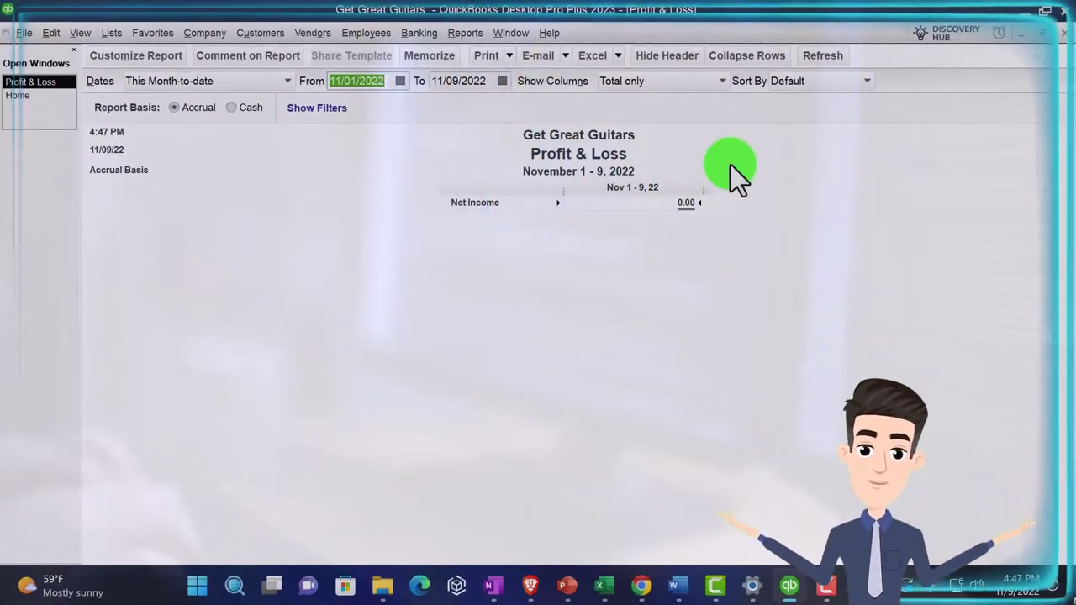
{"action": "type", "text": "01/01/2023"}
{"action": "key", "text": "Tab"}
{"action": "type", "text": "022823"}
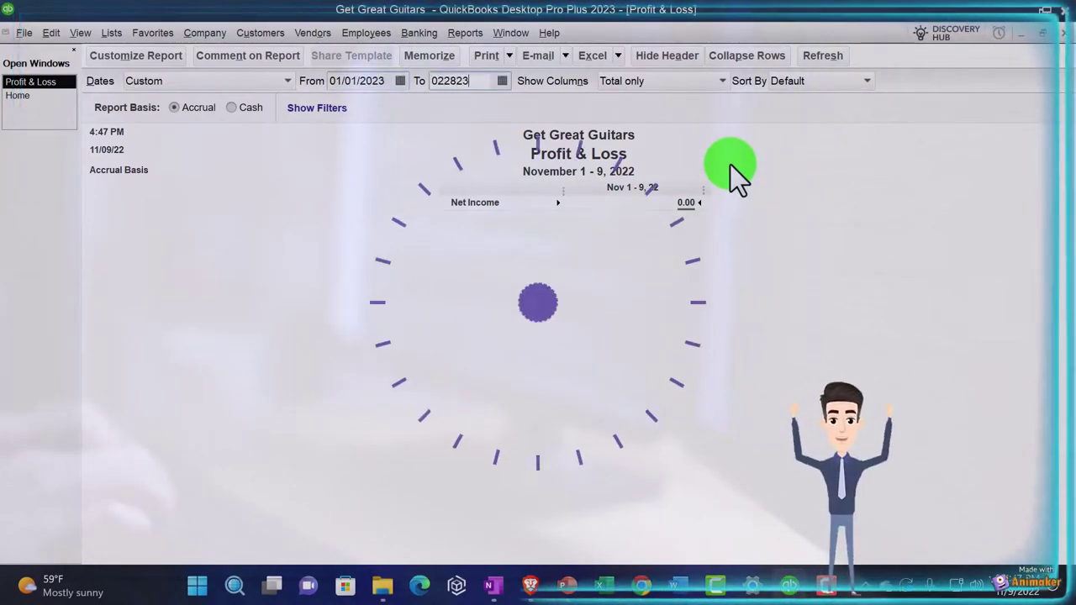
{"action": "key", "text": "Tab"}
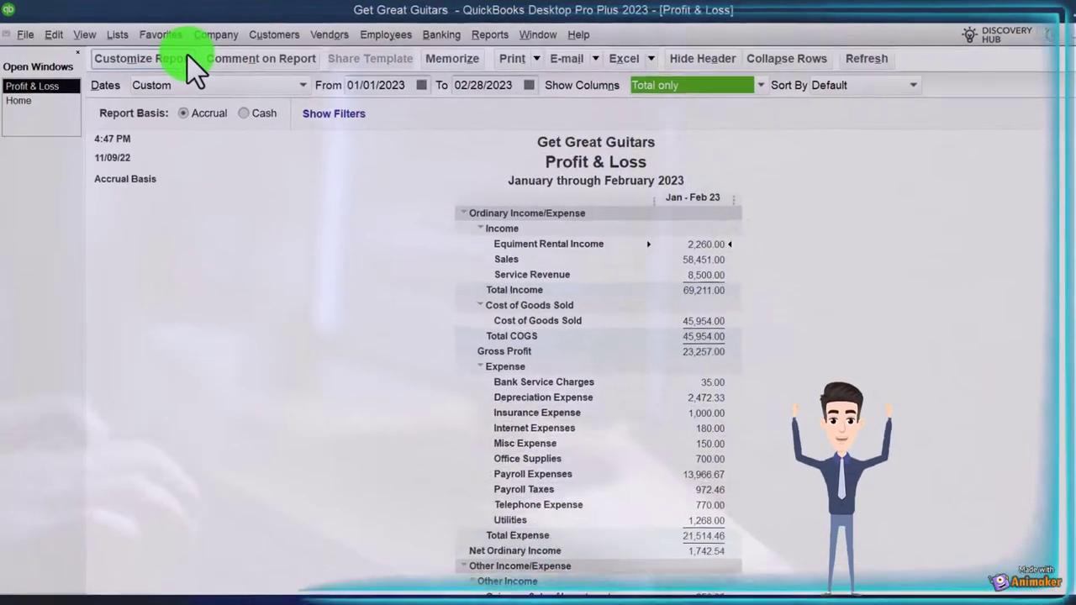
Customize the Profit & Loss report by setting the column label font size to 14 and applying it to related fonts.
{"action": "left_click", "coordinate": [187, 58]}
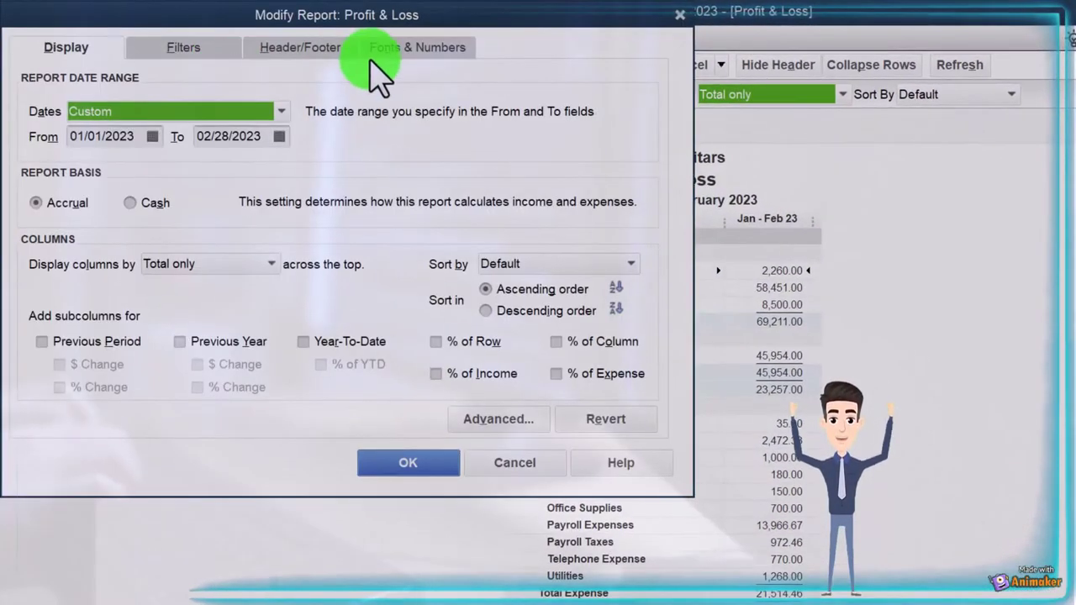
{"action": "left_click", "coordinate": [349, 45]}
{"action": "left_click", "coordinate": [336, 308]}
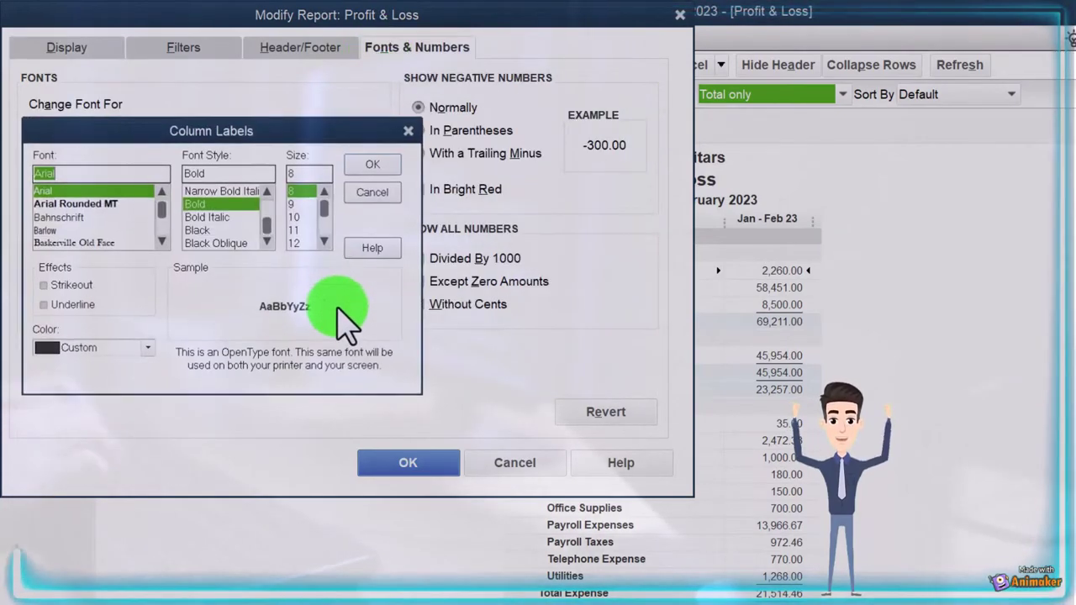
{"action": "left_click", "coordinate": [303, 243]}
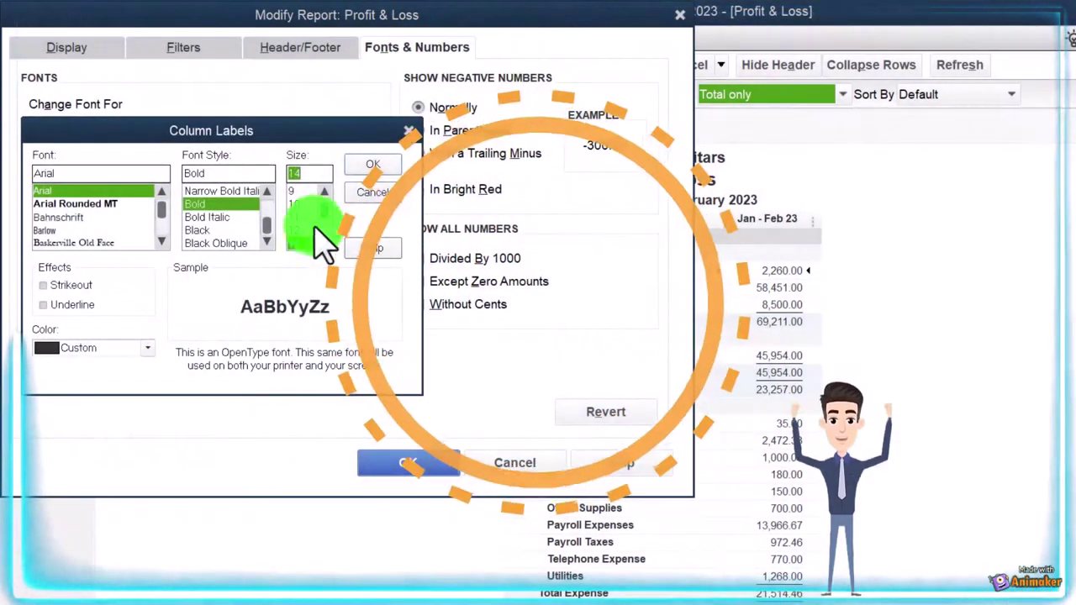
{"action": "left_click", "coordinate": [363, 169]}
{"action": "left_click", "coordinate": [553, 210]}
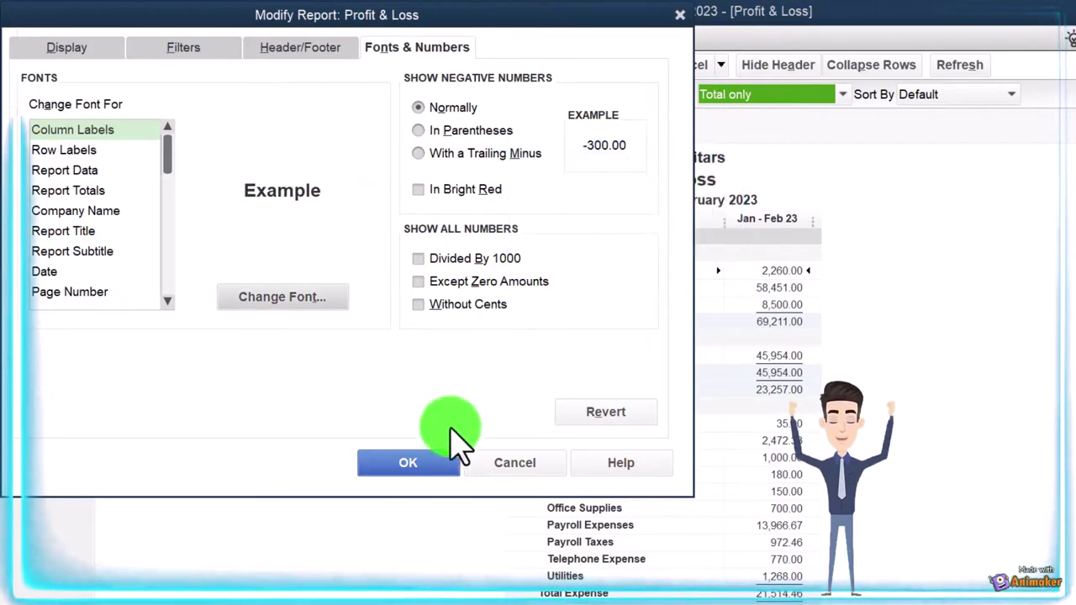
{"action": "left_click", "coordinate": [435, 463]}
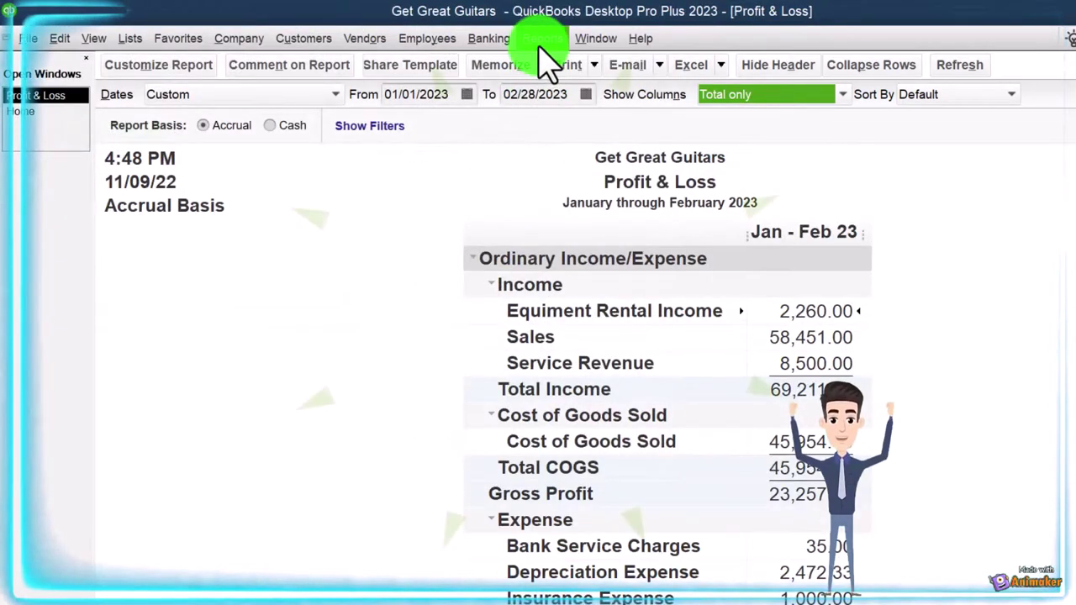
Open the Balance Sheet Standard report and customize its date range to run from 01/01/2023 to 02/28/2023.
{"action": "left_click", "coordinate": [543, 39]}
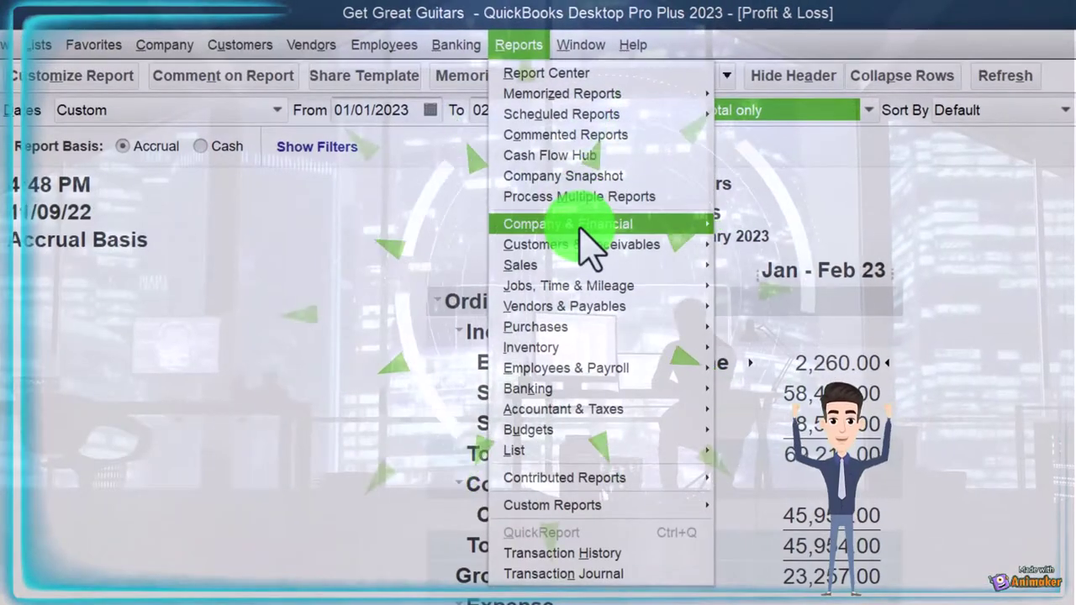
{"action": "mouse_move", "coordinate": [588, 193]}
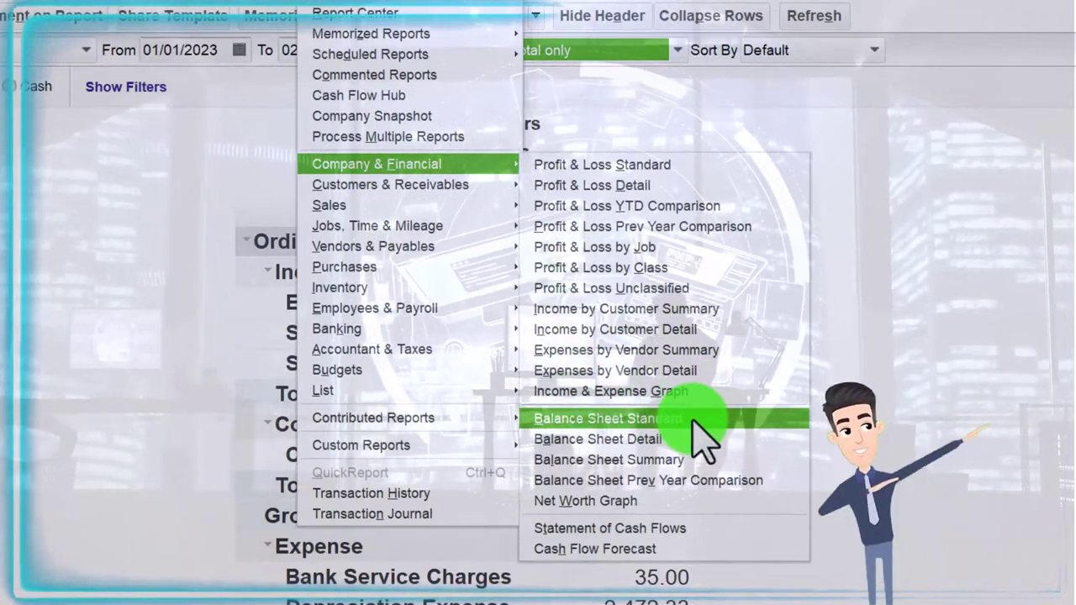
{"action": "left_click", "coordinate": [694, 420]}
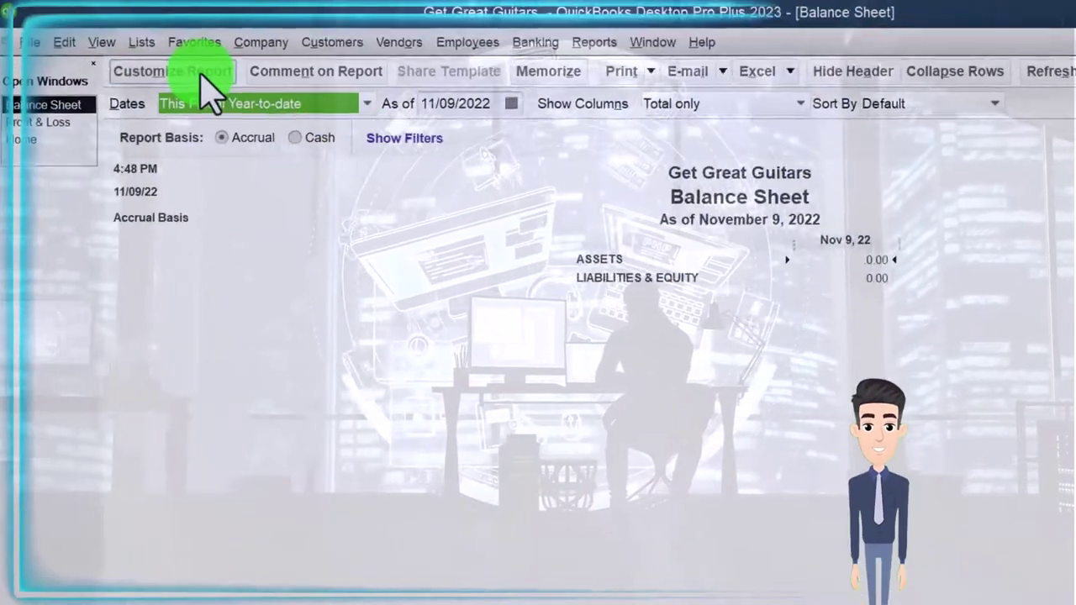
{"action": "left_click", "coordinate": [200, 67]}
{"action": "key", "text": "Tab"}
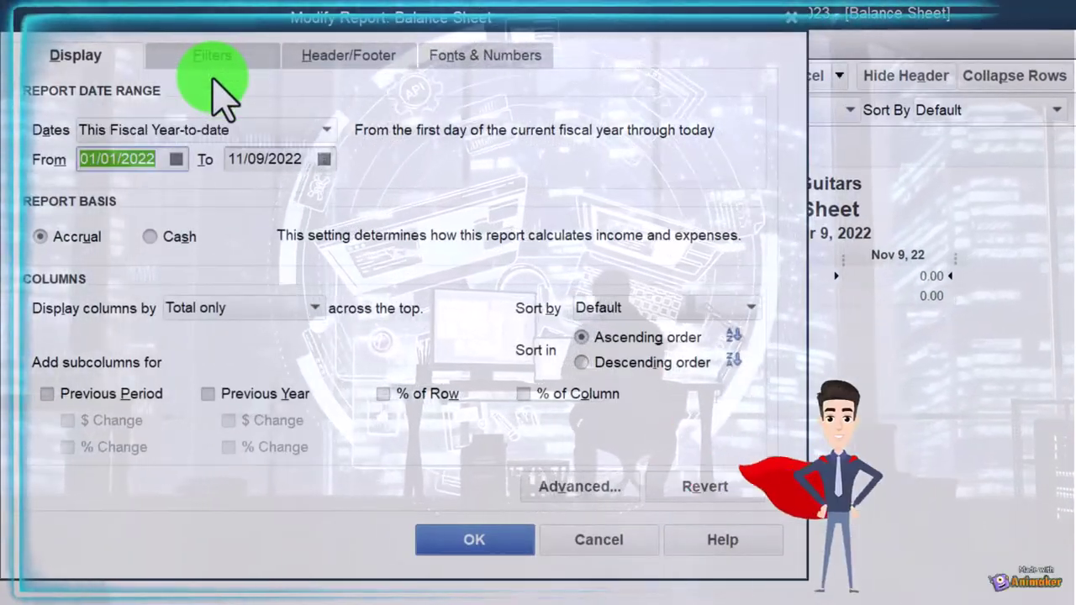
{"action": "type", "text": "01012023"}
{"action": "key", "text": "Tab"}
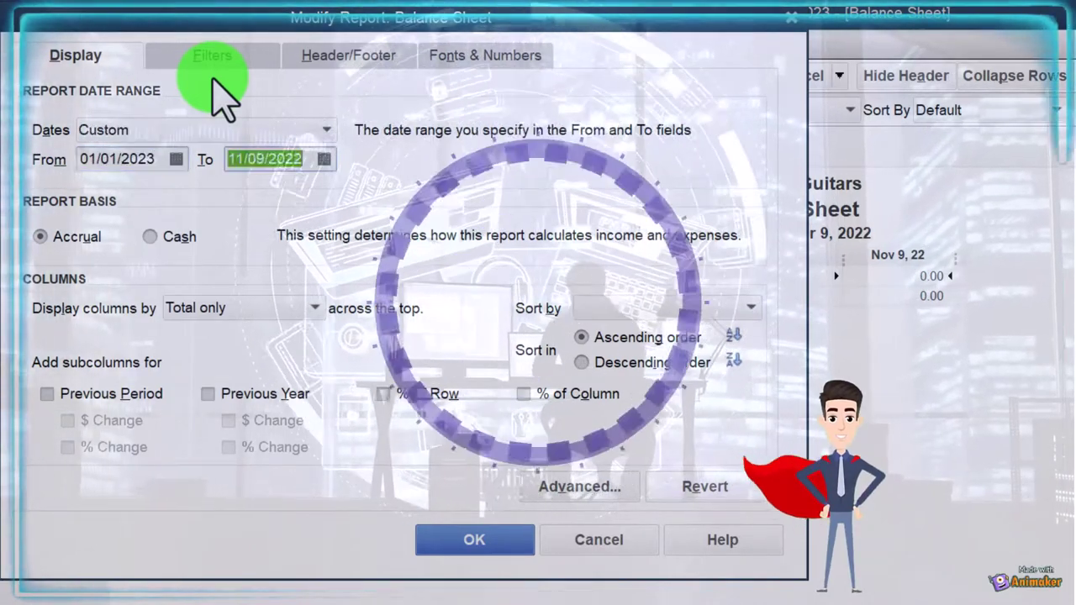
{"action": "type", "text": "02282023"}
{"action": "key", "text": "Tab"}
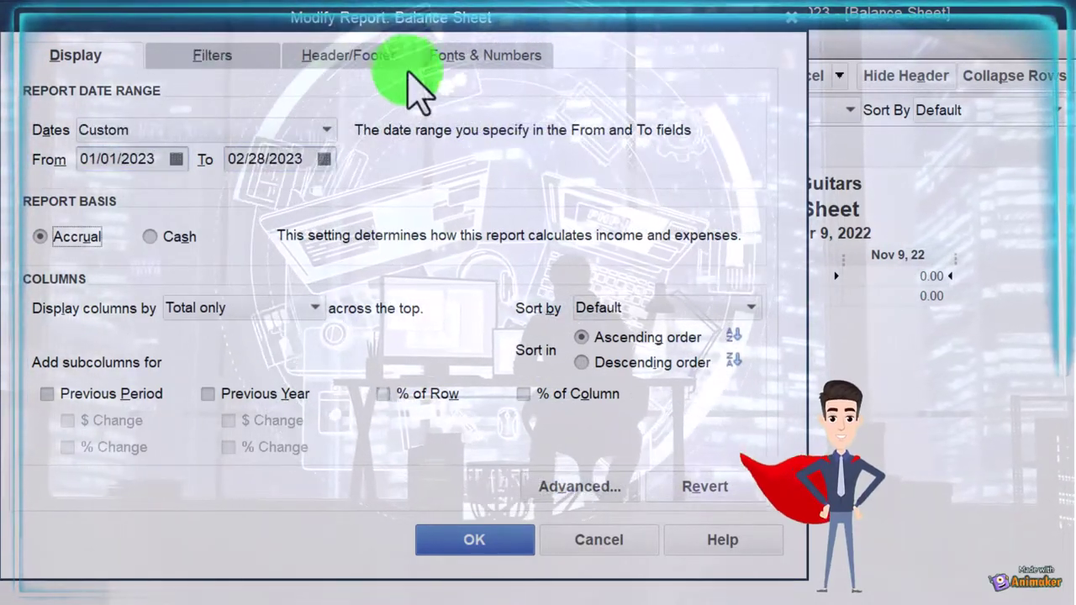
Set the Balance Sheet's column label font size to 14, apply it to related fonts and accept the report changes.
{"action": "left_click", "coordinate": [465, 59]}
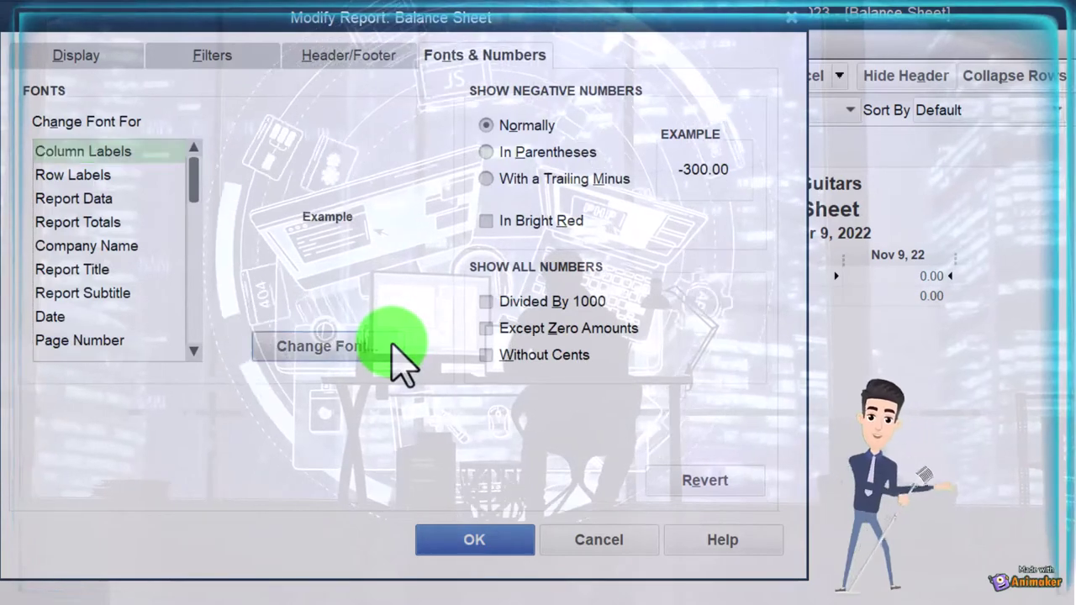
{"action": "left_click", "coordinate": [392, 343]}
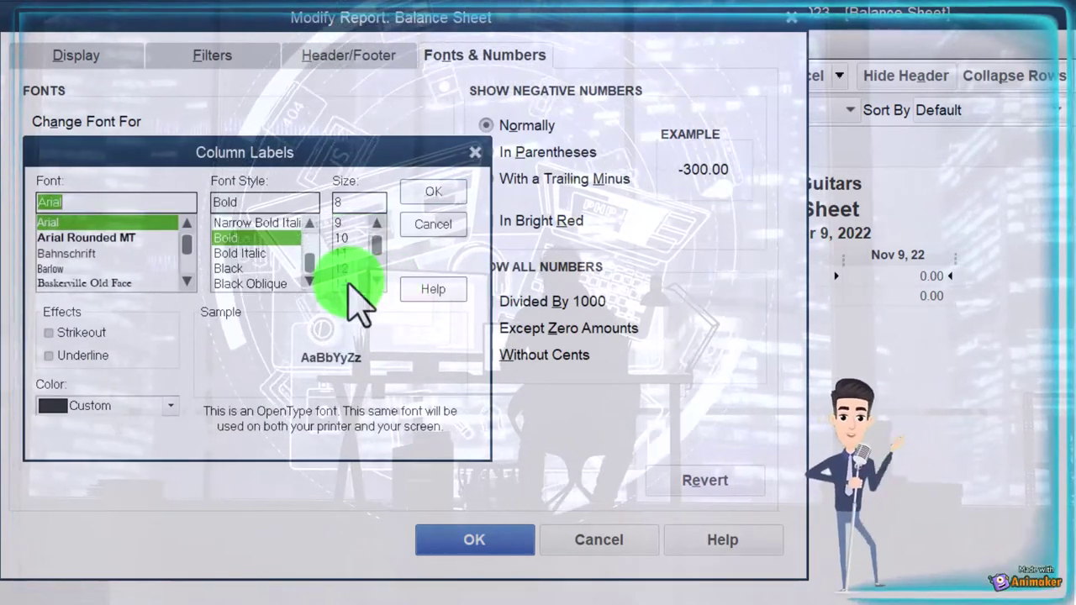
{"action": "left_click", "coordinate": [349, 282]}
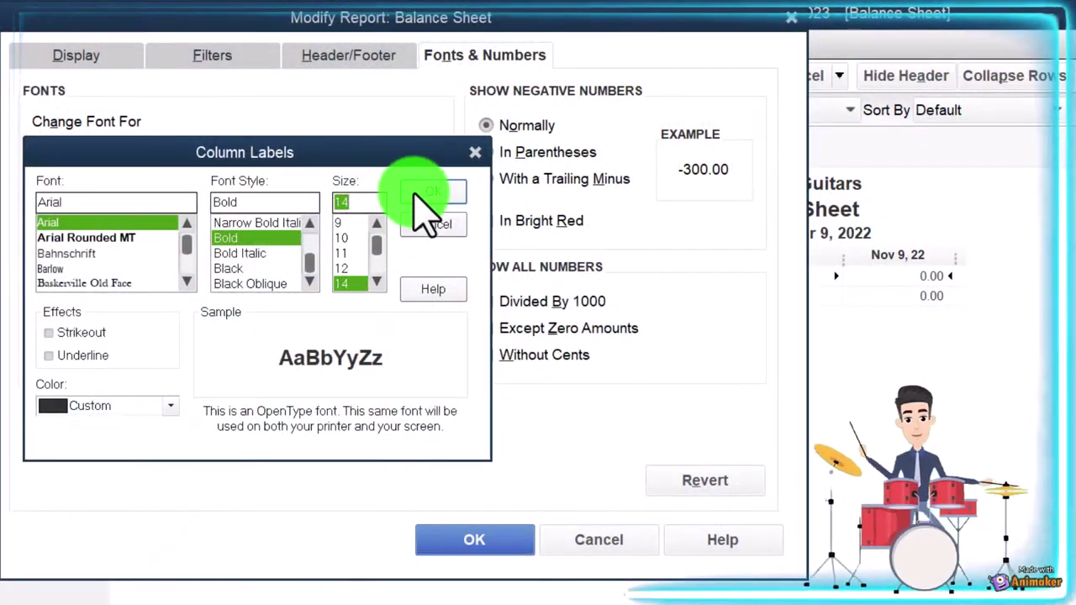
{"action": "left_click", "coordinate": [426, 195]}
{"action": "left_click", "coordinate": [651, 252]}
{"action": "left_click", "coordinate": [499, 538]}
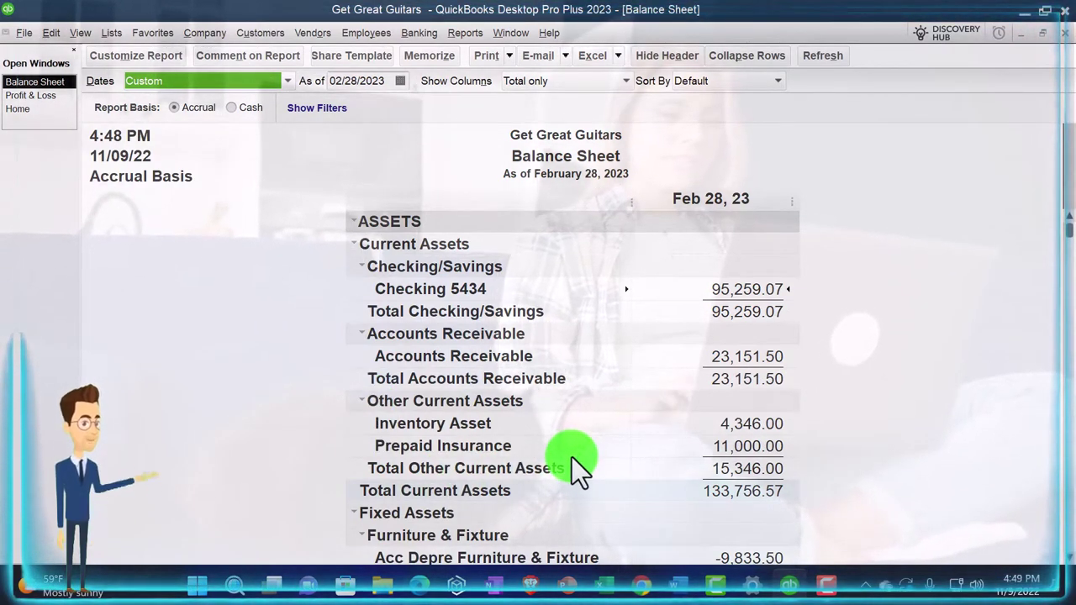
Review the Profit & Loss report, then return to the Balance Sheet and read through its assets, liabilities and equity.
{"action": "left_click", "coordinate": [49, 95]}
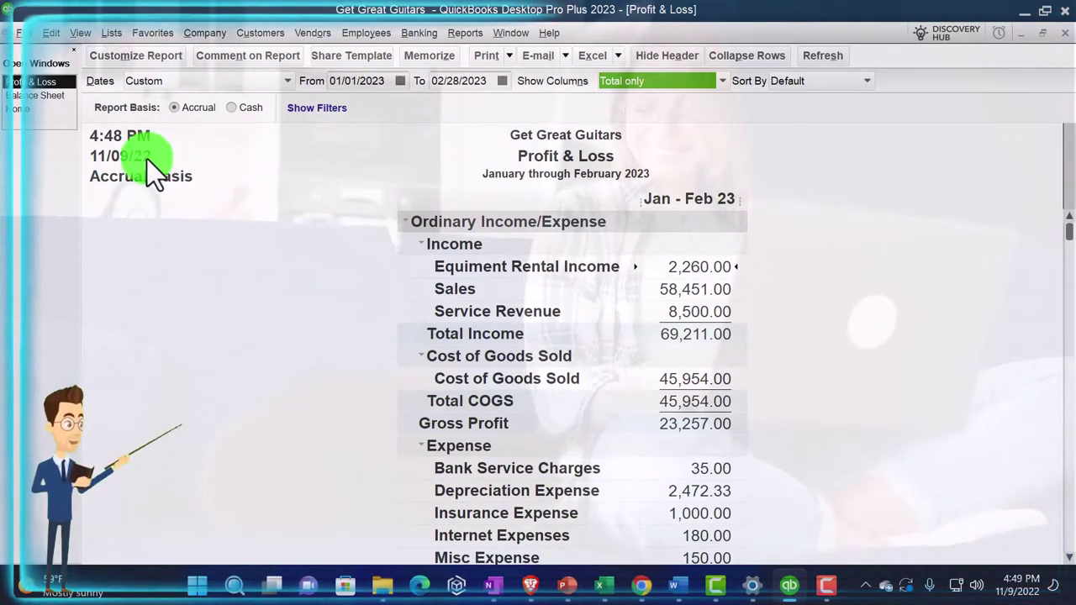
{"action": "left_click", "coordinate": [57, 97]}
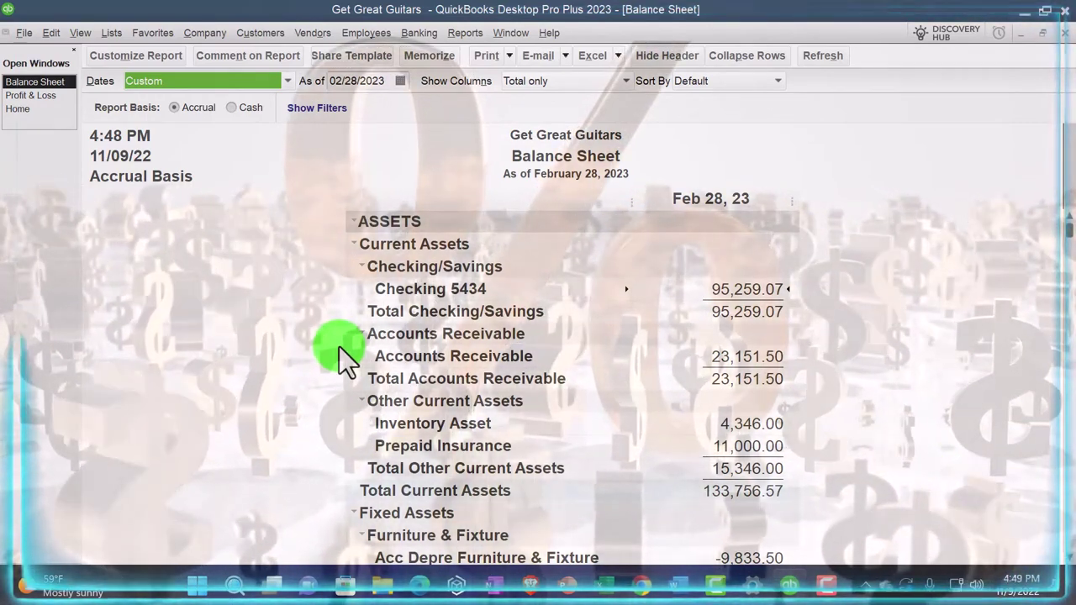
{"action": "scroll", "coordinate": [339, 347], "scroll_direction": "down", "scroll_amount": 6}
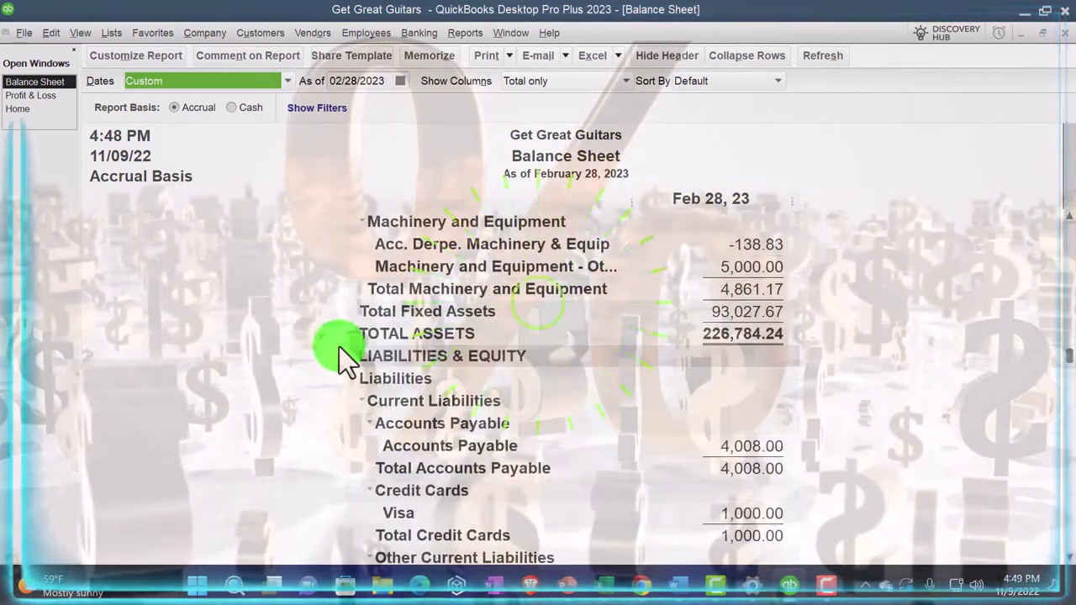
{"action": "scroll", "coordinate": [338, 346], "scroll_direction": "down", "scroll_amount": 9}
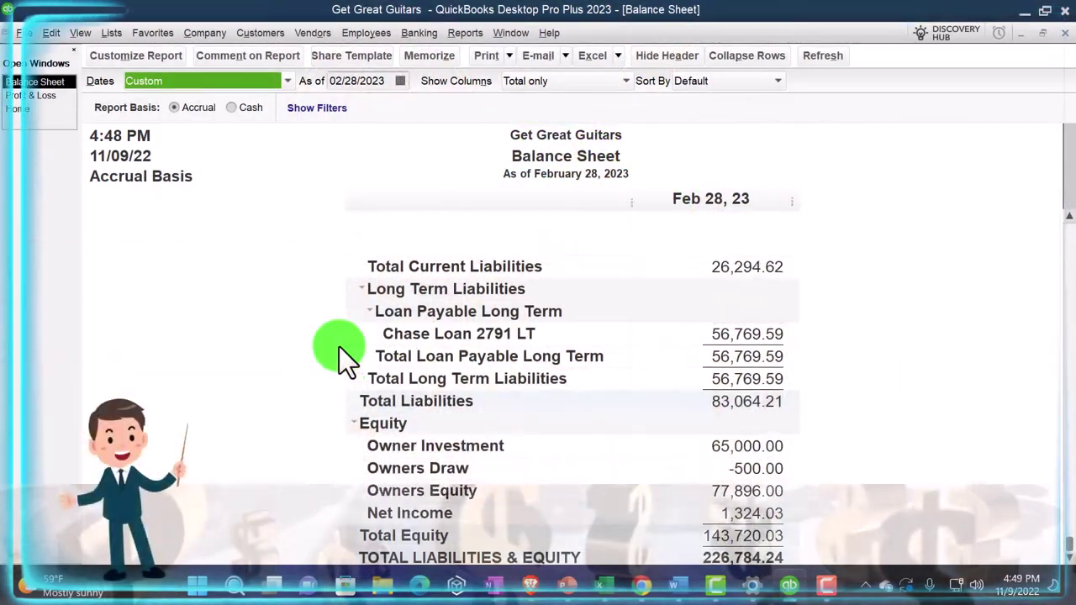
{"action": "scroll", "coordinate": [338, 346], "scroll_direction": "up", "scroll_amount": 15}
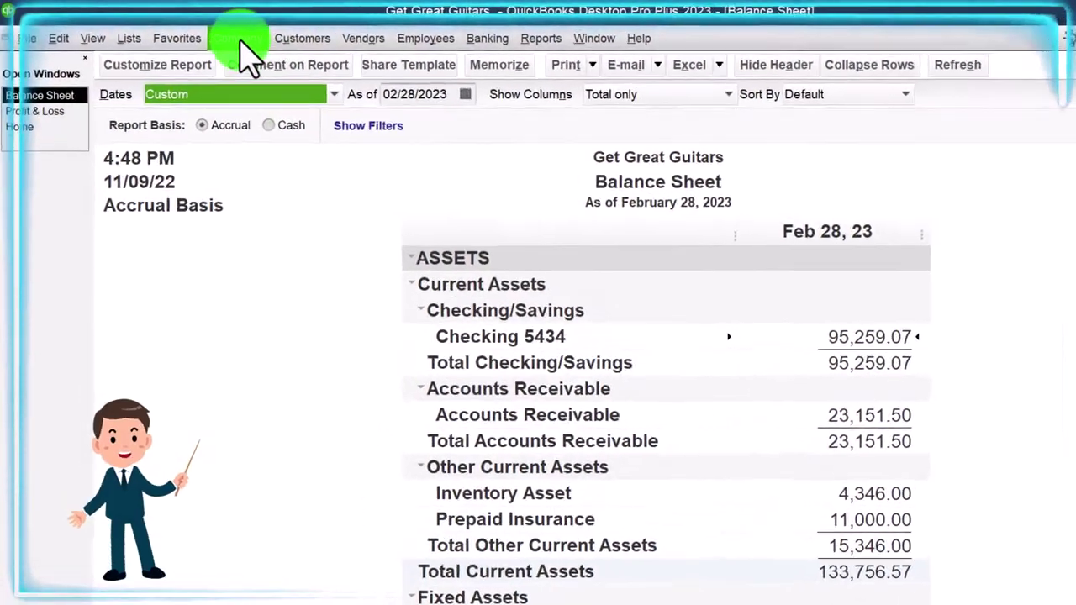
Look up the company's Planning & Budgeting option for setting up budgets without opening it.
{"action": "left_click", "coordinate": [204, 33]}
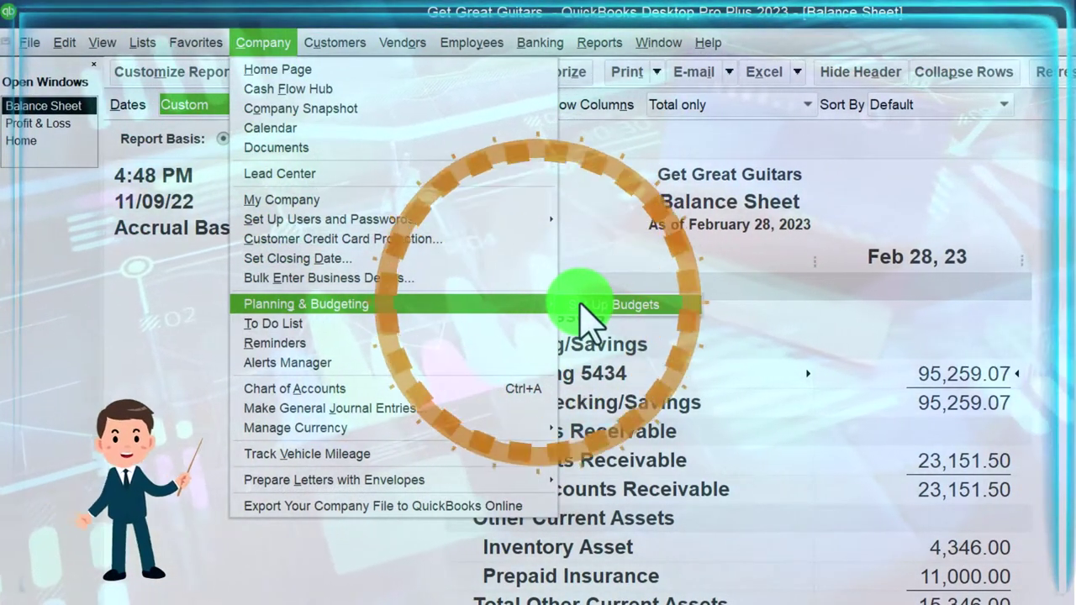
{"action": "left_click", "coordinate": [181, 348]}
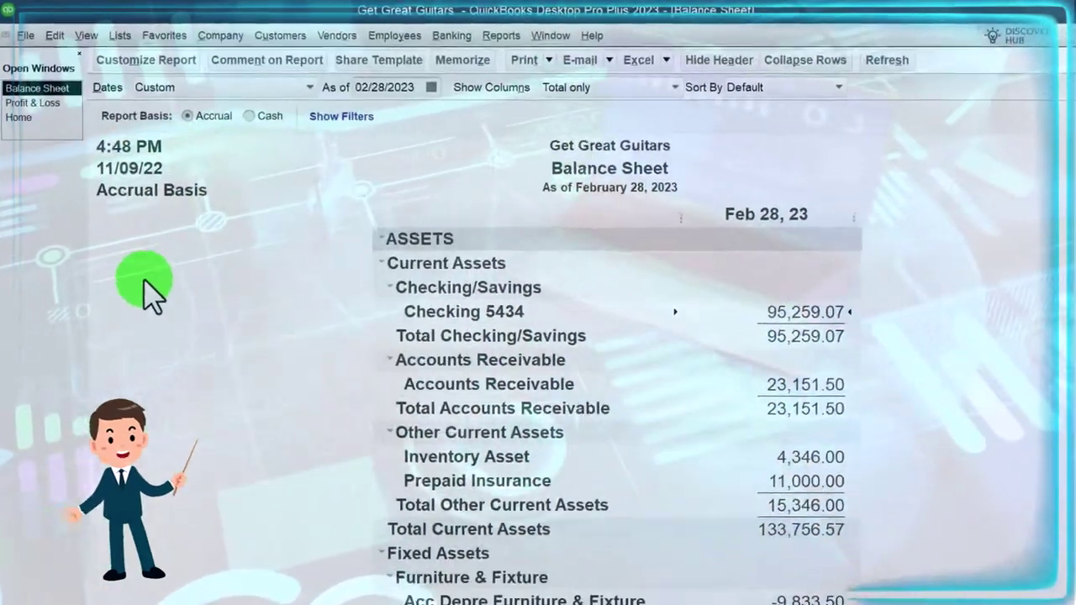
Look up the available budget reports, including Budget vs. Actual, without opening one.
{"action": "left_click", "coordinate": [496, 35]}
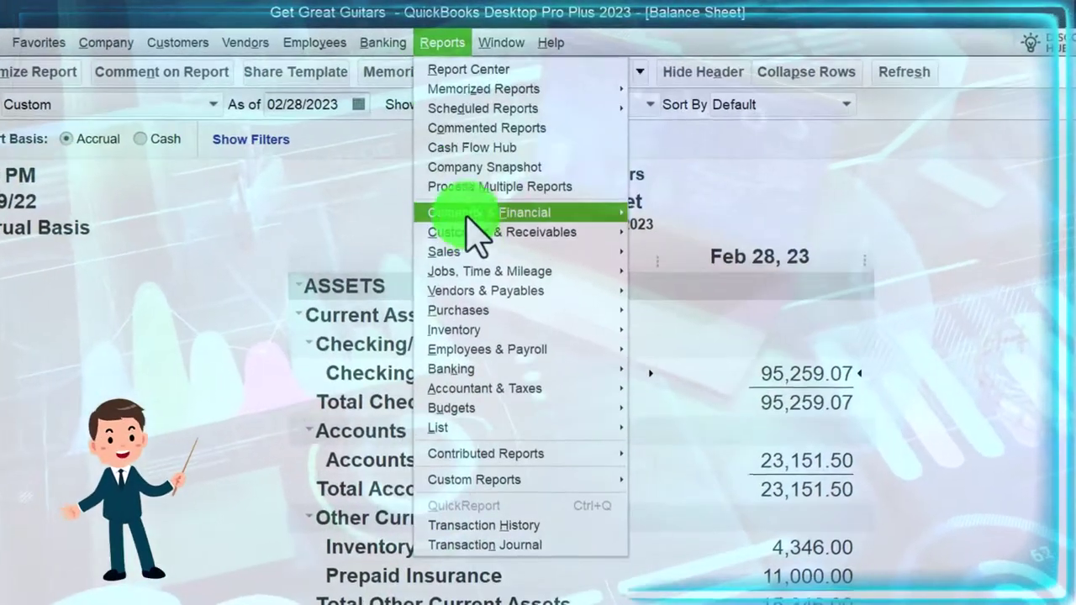
{"action": "mouse_move", "coordinate": [488, 407]}
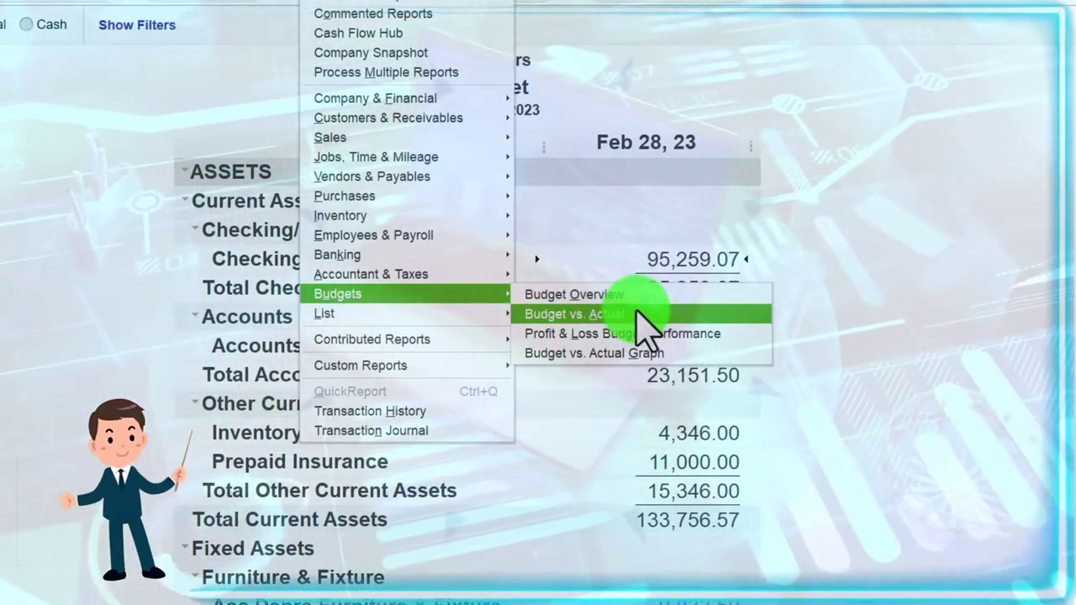
{"action": "left_click", "coordinate": [322, 443]}
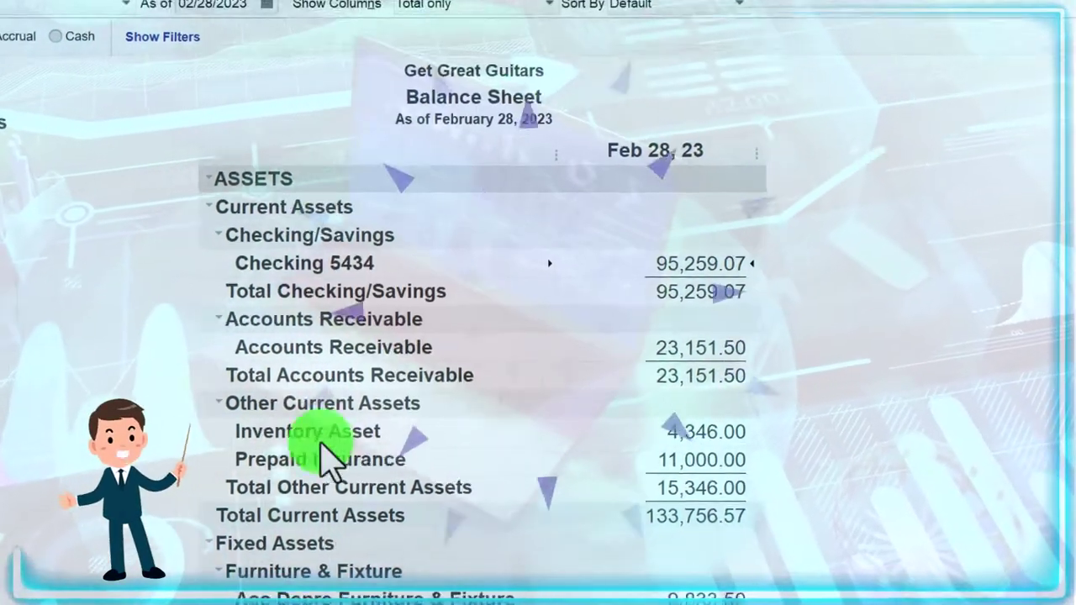
Switch to Windows display settings and set the display scale to 100% (Recommended).
{"action": "left_click", "coordinate": [604, 588]}
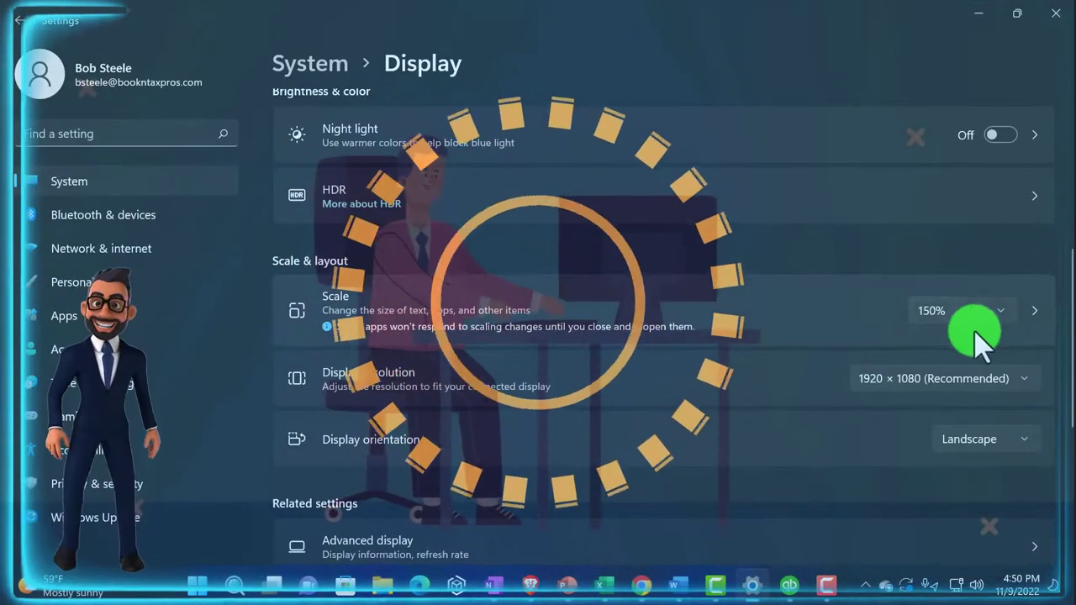
{"action": "left_click", "coordinate": [999, 310]}
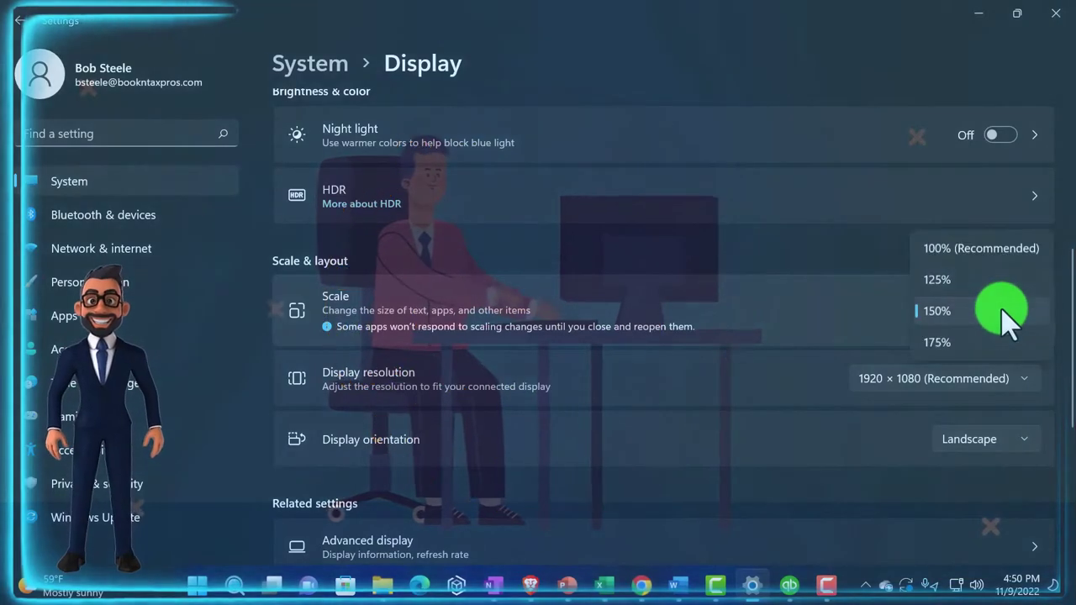
{"action": "left_click", "coordinate": [950, 249]}
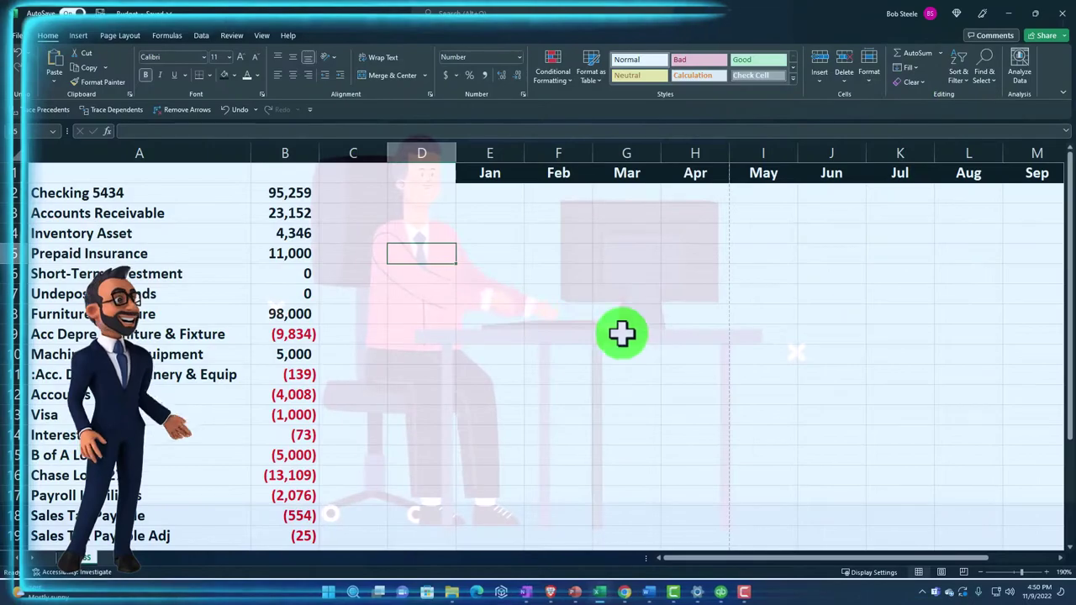
In Excel's Budget workbook, examine the BS worksheet's accounts and balances and its January and February columns.
{"action": "left_click", "coordinate": [551, 334]}
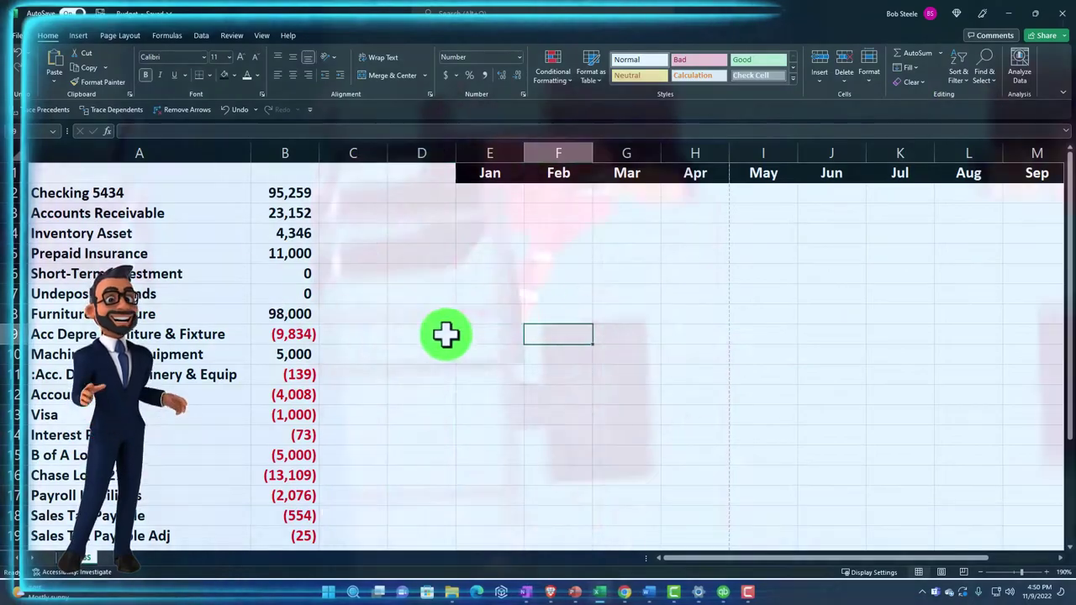
{"action": "scroll", "coordinate": [240, 288], "scroll_direction": "down", "scroll_amount": 4}
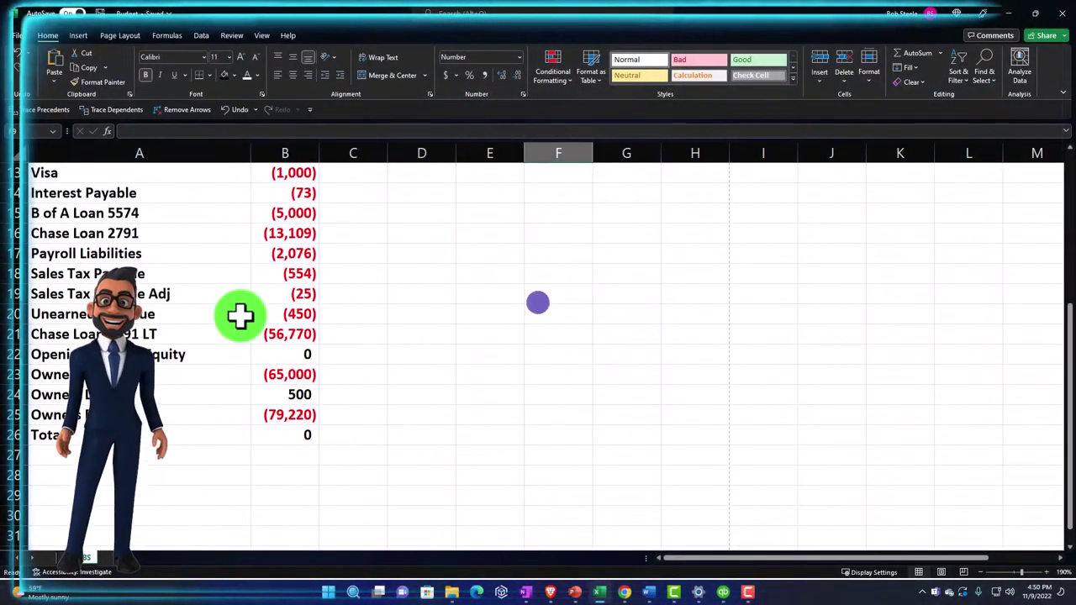
{"action": "scroll", "coordinate": [240, 315], "scroll_direction": "up", "scroll_amount": 4}
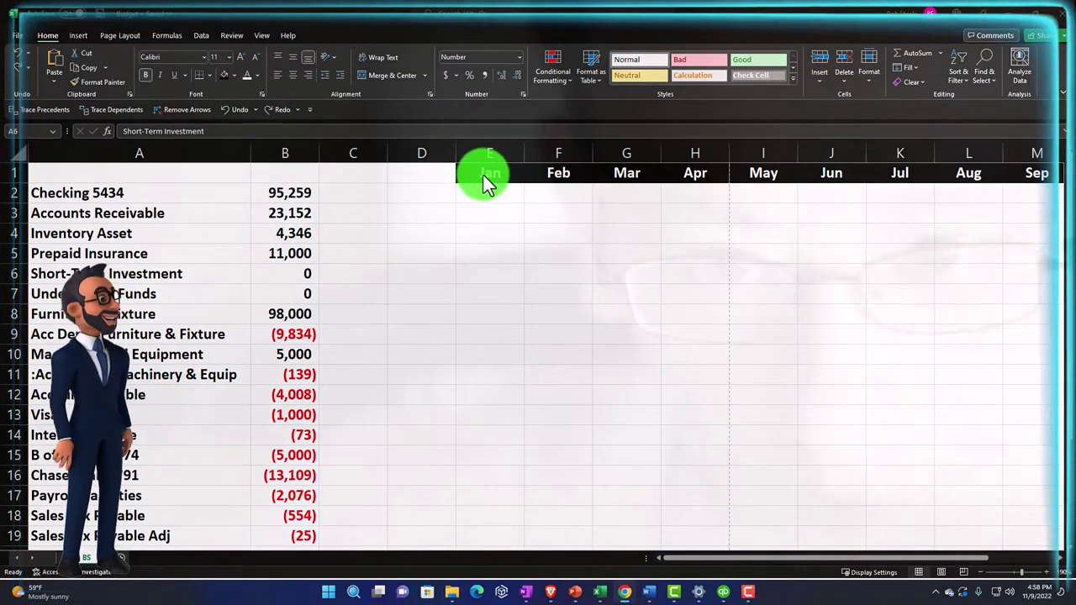
{"action": "left_click_drag", "start_coordinate": [483, 171], "coordinate": [490, 208]}
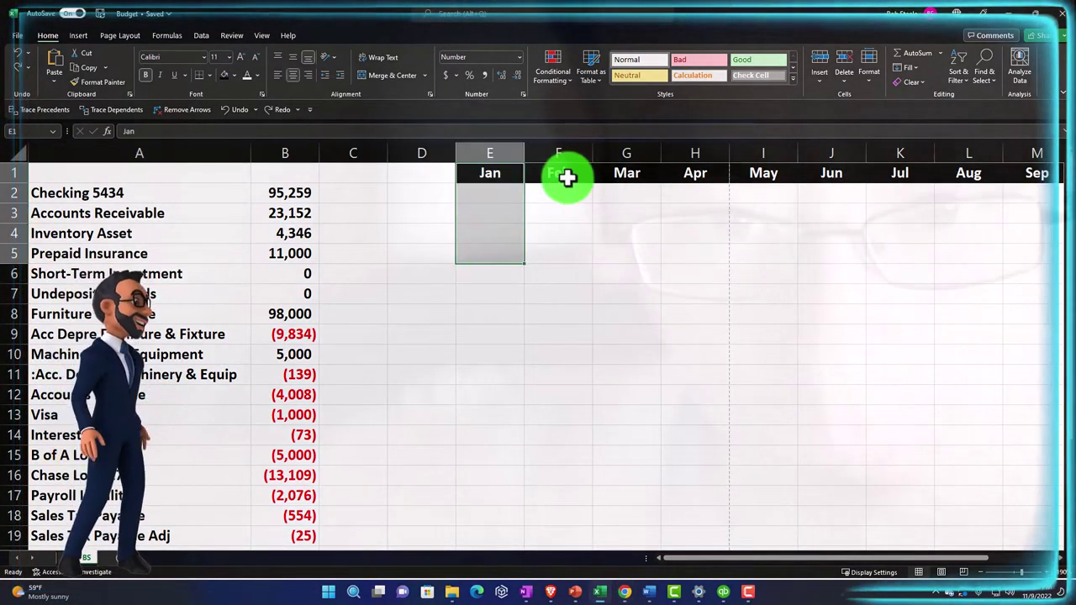
{"action": "left_click_drag", "start_coordinate": [568, 176], "coordinate": [567, 244]}
{"action": "left_click", "coordinate": [463, 271]}
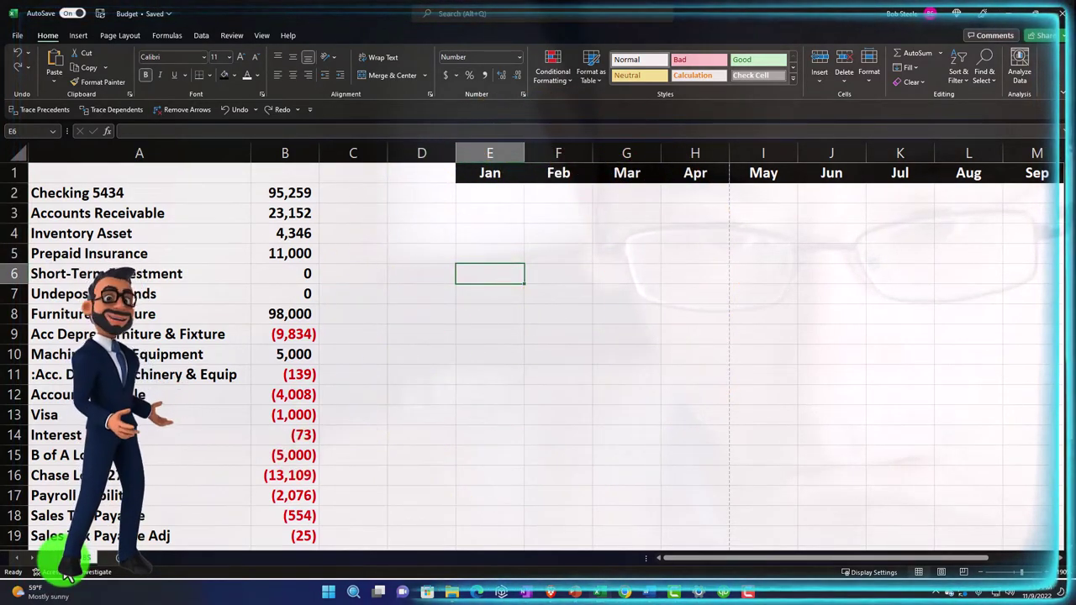
Review the income statement budget on the IS worksheet, covering its line items and the January to December amounts.
{"action": "left_click", "coordinate": [63, 559]}
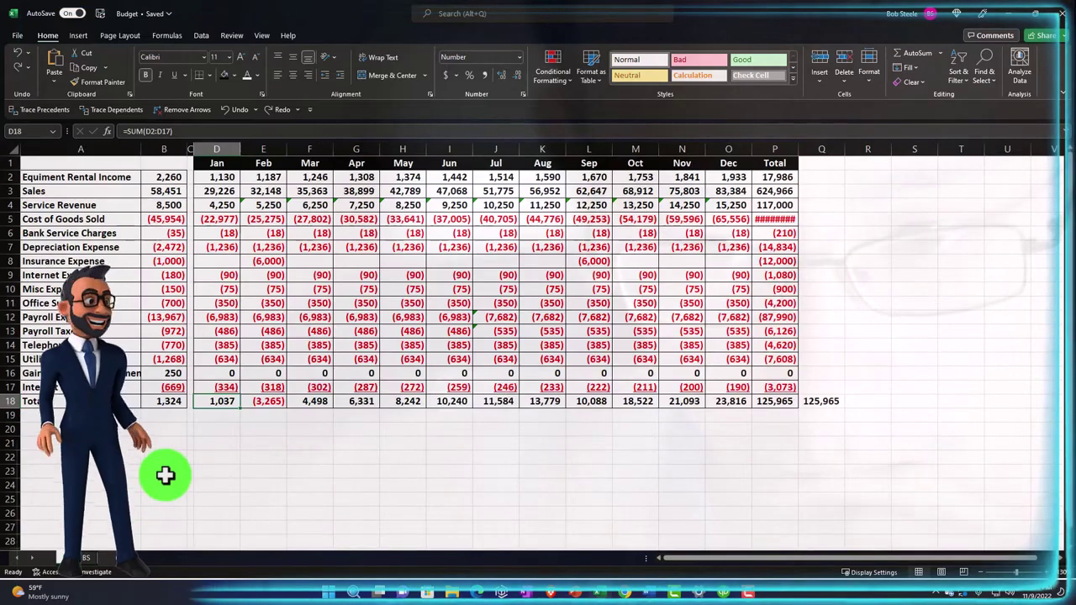
{"action": "scroll", "coordinate": [165, 476], "scroll_direction": "up", "scroll_amount": 3}
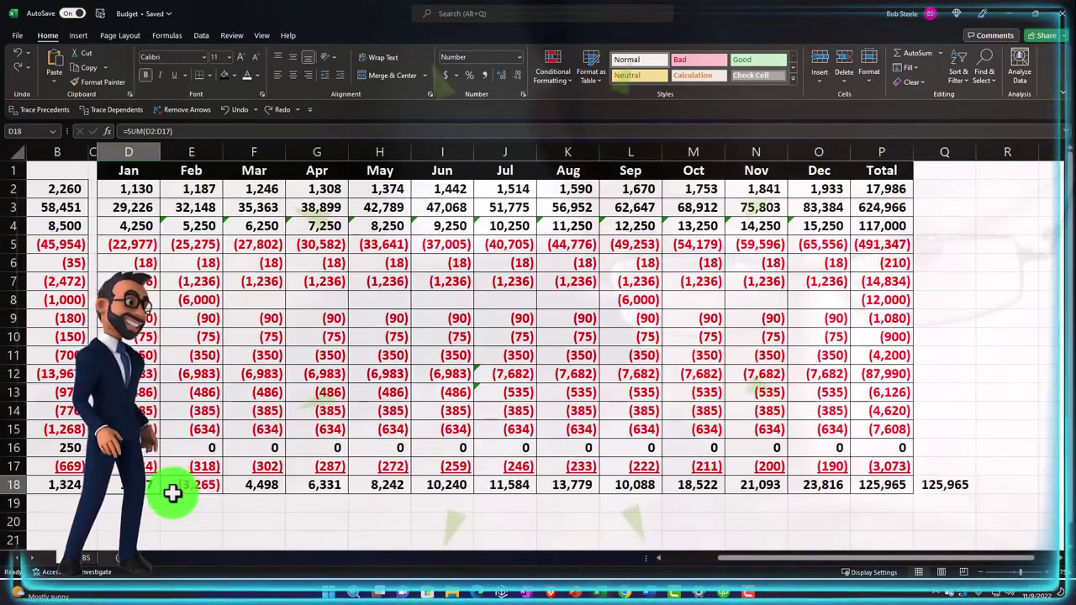
{"action": "left_click_drag", "start_coordinate": [730, 564], "coordinate": [583, 563]}
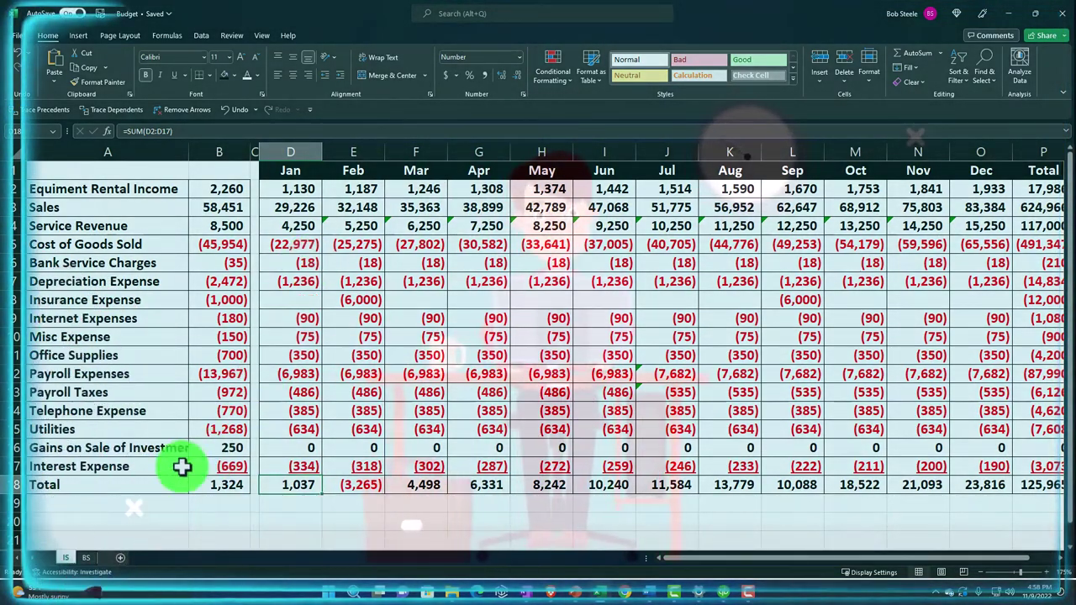
Return to the BS worksheet and read through the accounts and balances from Checking 5434 down to Total.
{"action": "left_click", "coordinate": [90, 558]}
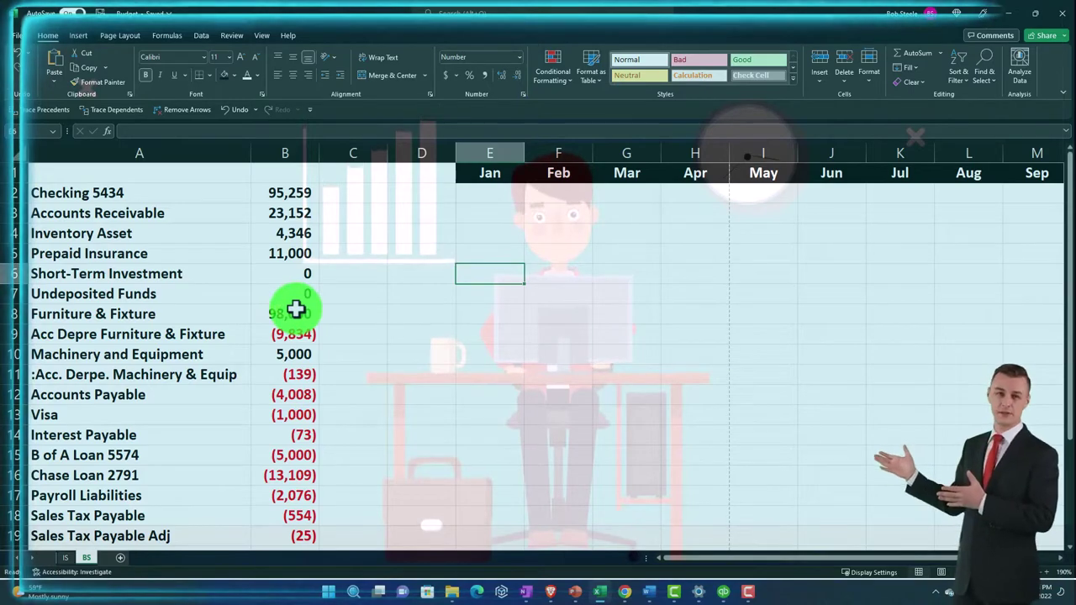
{"action": "scroll", "coordinate": [295, 310], "scroll_direction": "down", "scroll_amount": 4}
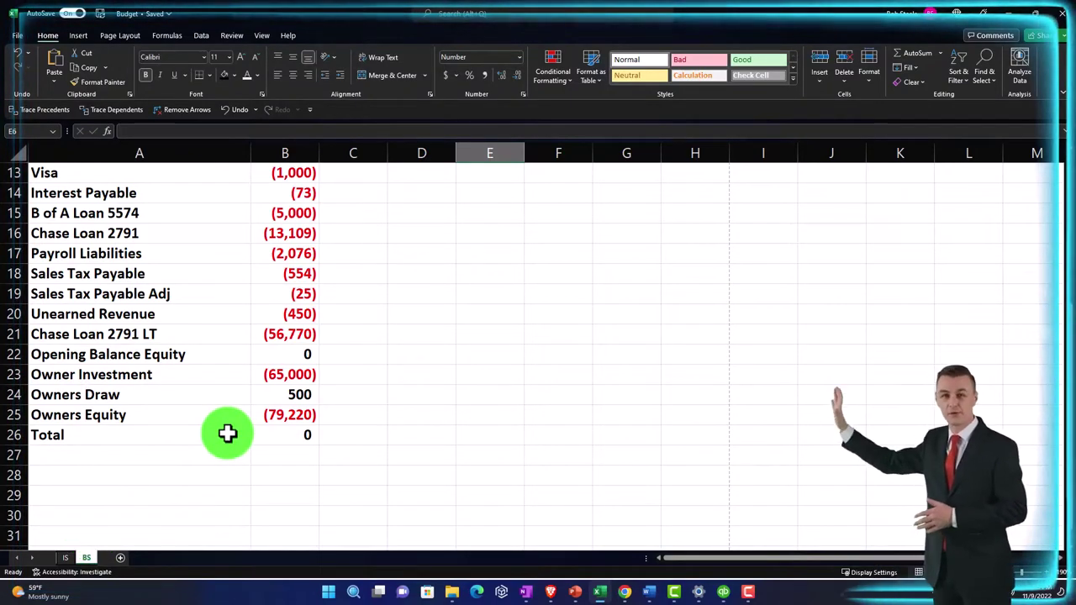
{"action": "scroll", "coordinate": [228, 433], "scroll_direction": "up", "scroll_amount": 4}
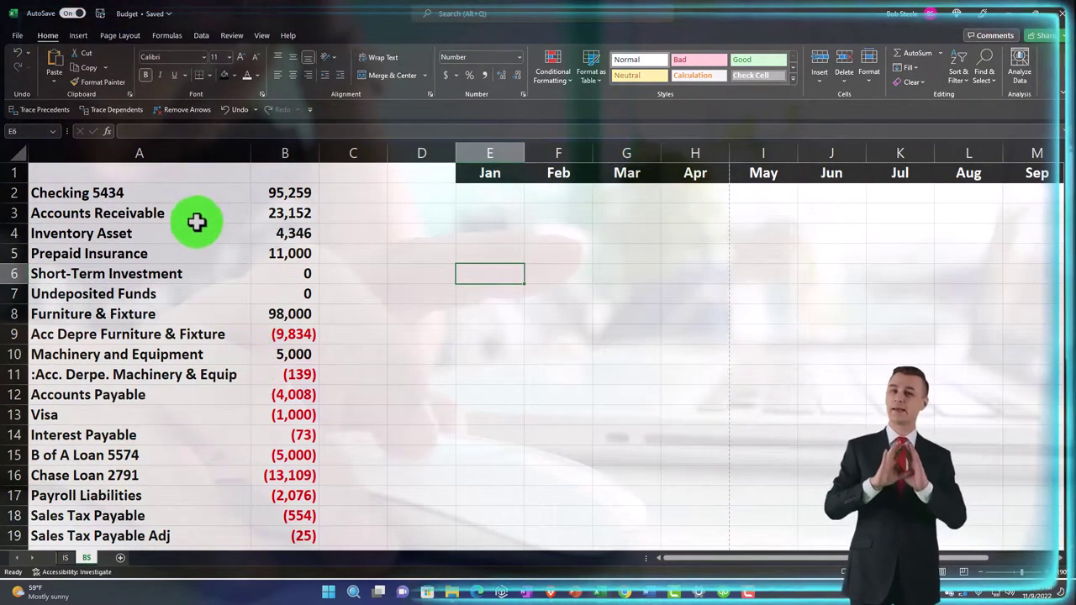
{"action": "left_click", "coordinate": [185, 196]}
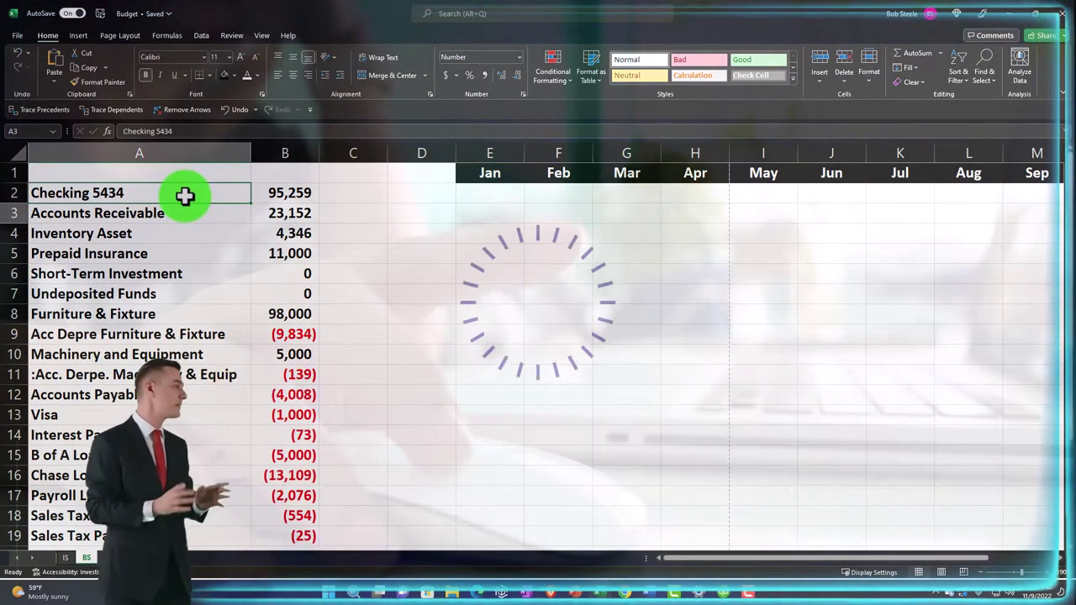
{"action": "key", "text": "Down"}
{"action": "key", "text": "Down"}
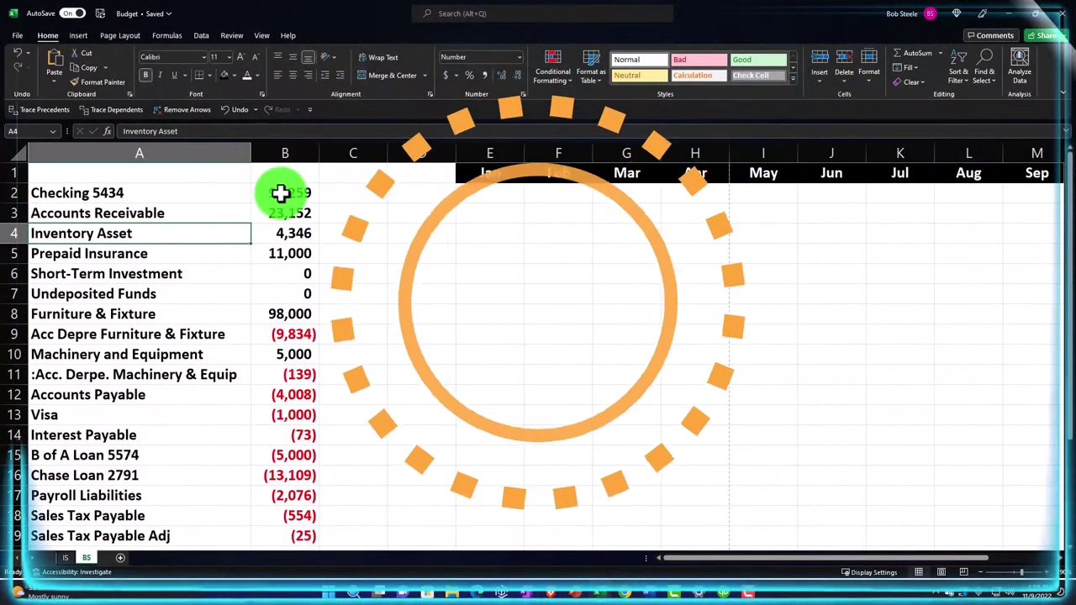
{"action": "left_click_drag", "start_coordinate": [281, 193], "coordinate": [281, 311]}
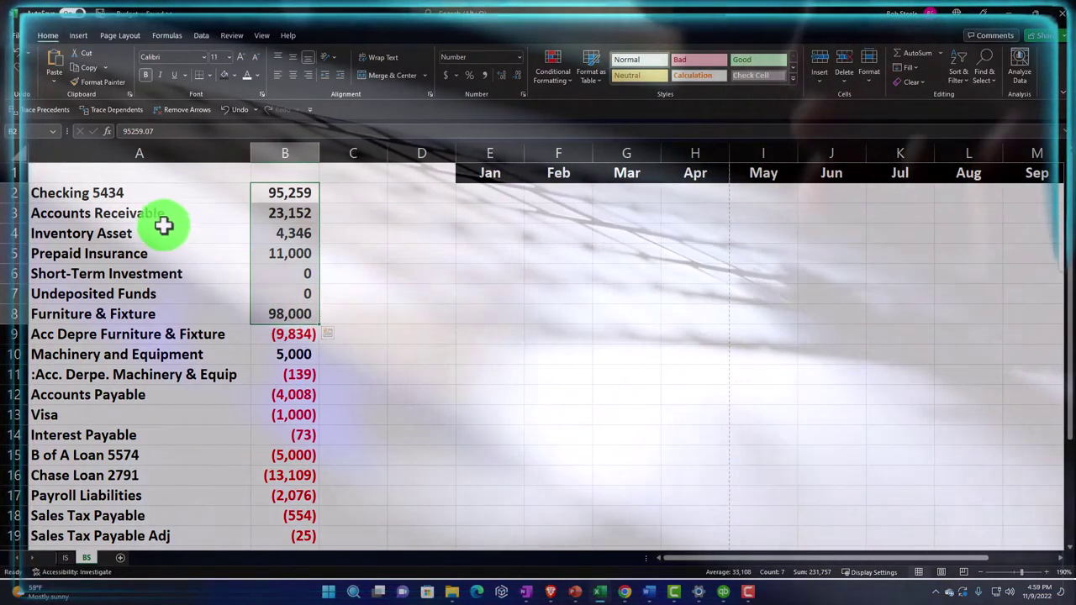
Insert blank cells at A2:B3 of the BS worksheet, shifting the account list and balances down.
{"action": "left_click_drag", "start_coordinate": [96, 193], "coordinate": [259, 219]}
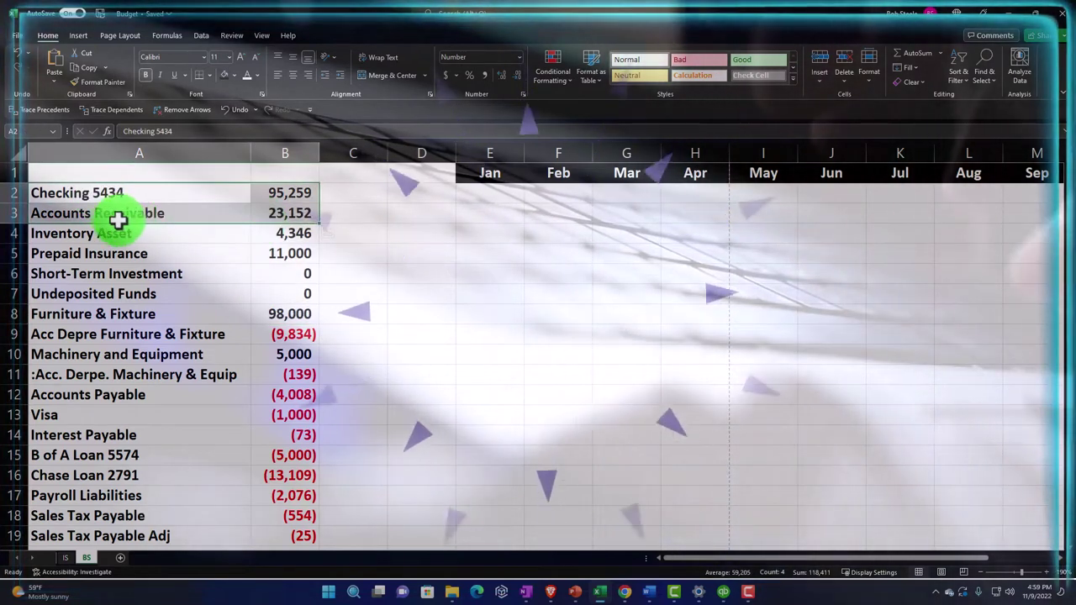
{"action": "left_click_drag", "start_coordinate": [85, 195], "coordinate": [272, 216]}
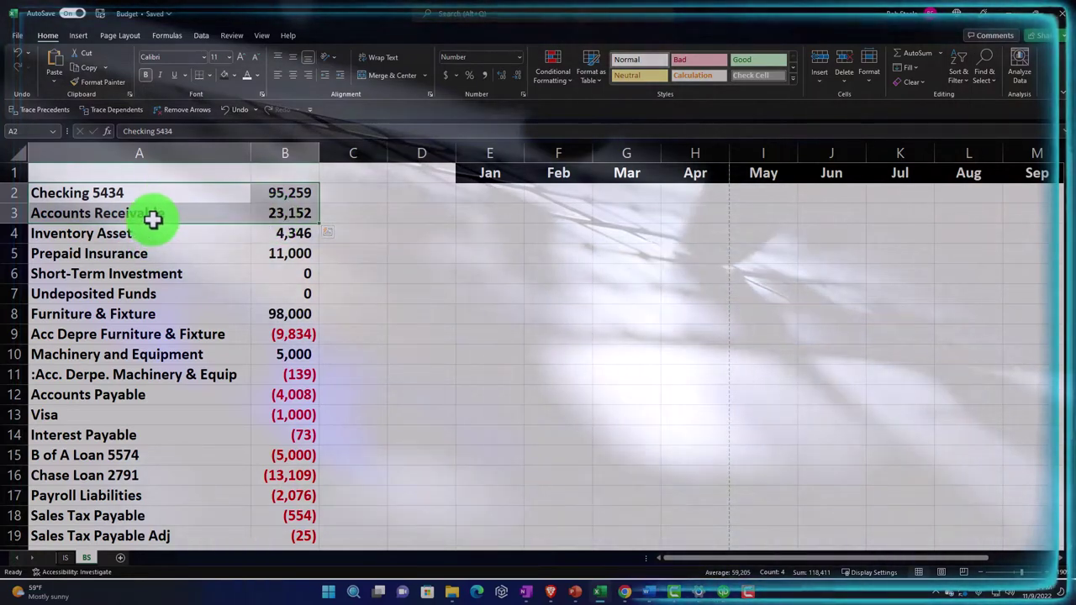
{"action": "left_click", "coordinate": [195, 196]}
{"action": "left_click_drag", "start_coordinate": [248, 219], "coordinate": [260, 218]}
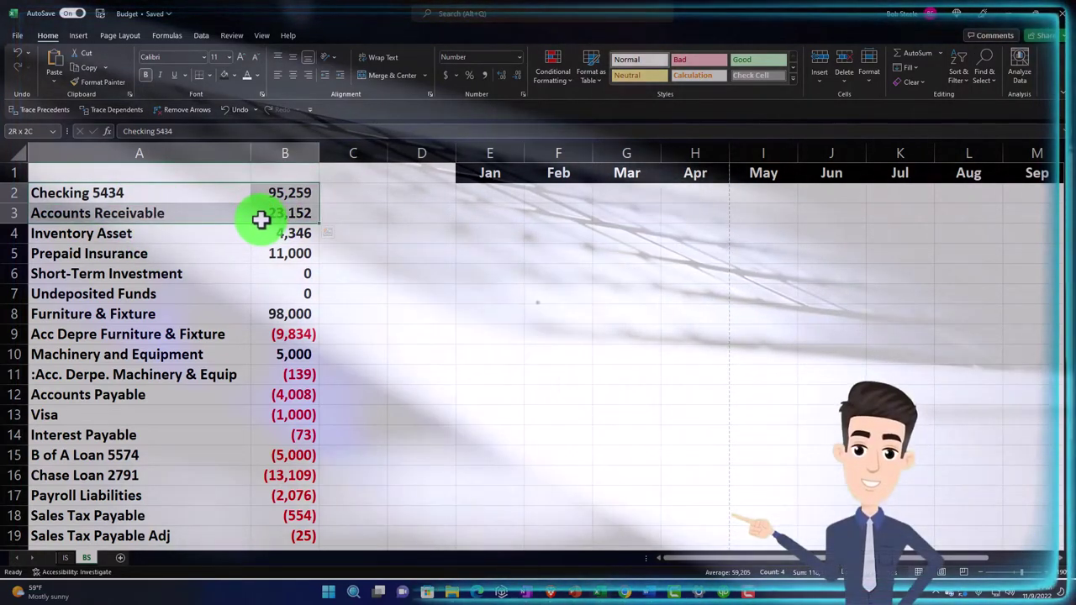
{"action": "right_click", "coordinate": [238, 211]}
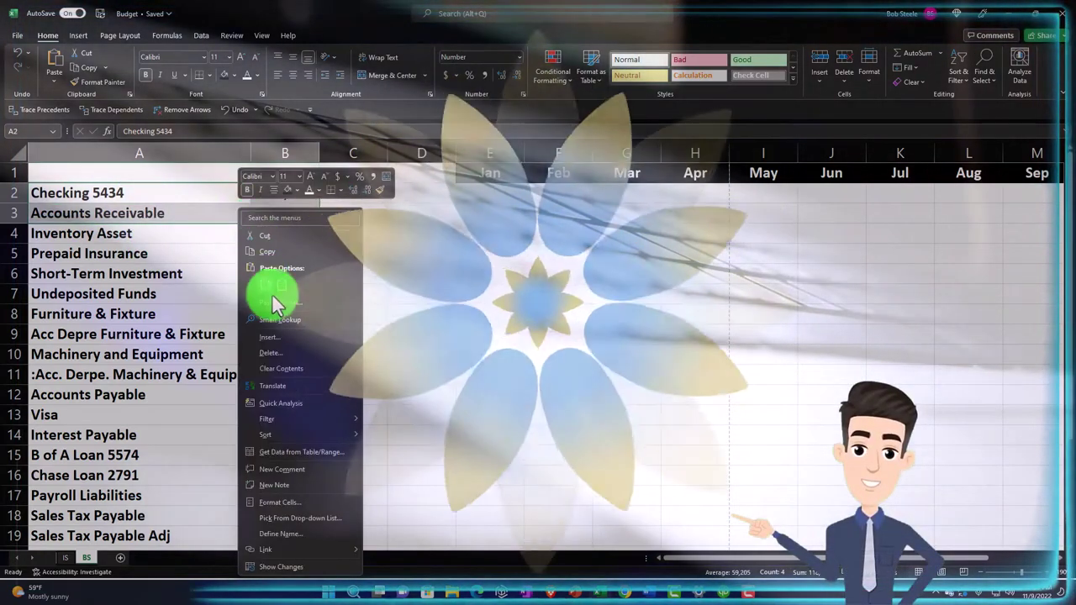
{"action": "left_click", "coordinate": [276, 335]}
{"action": "left_click", "coordinate": [263, 341]}
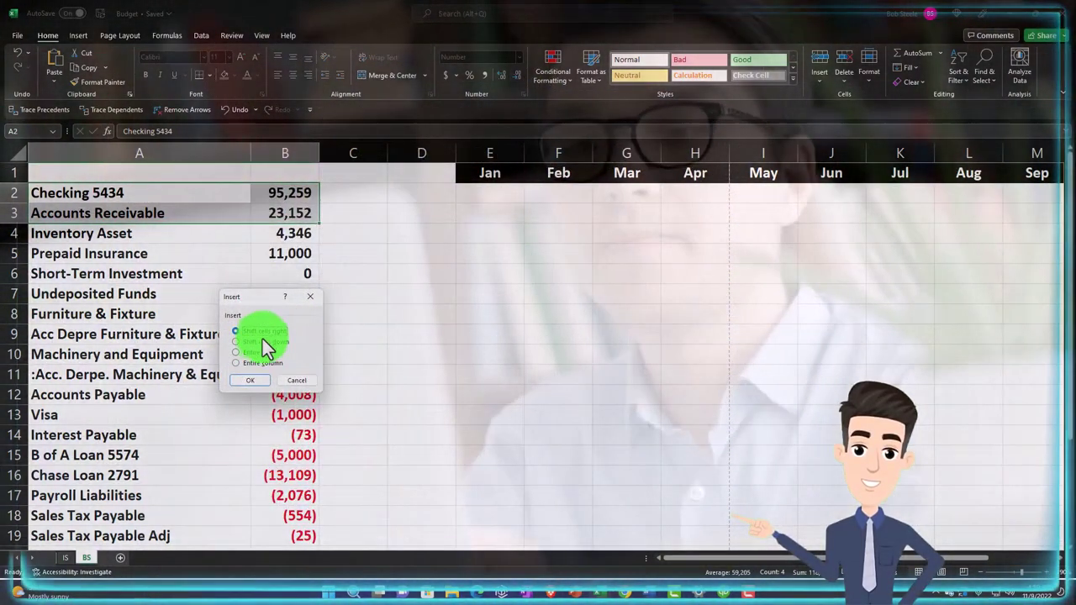
{"action": "left_click", "coordinate": [255, 375]}
Label cell A2 as Revenue and enter the formula =SUM(IS!B2:B4)/2 in cell B2.
{"action": "left_click", "coordinate": [142, 200]}
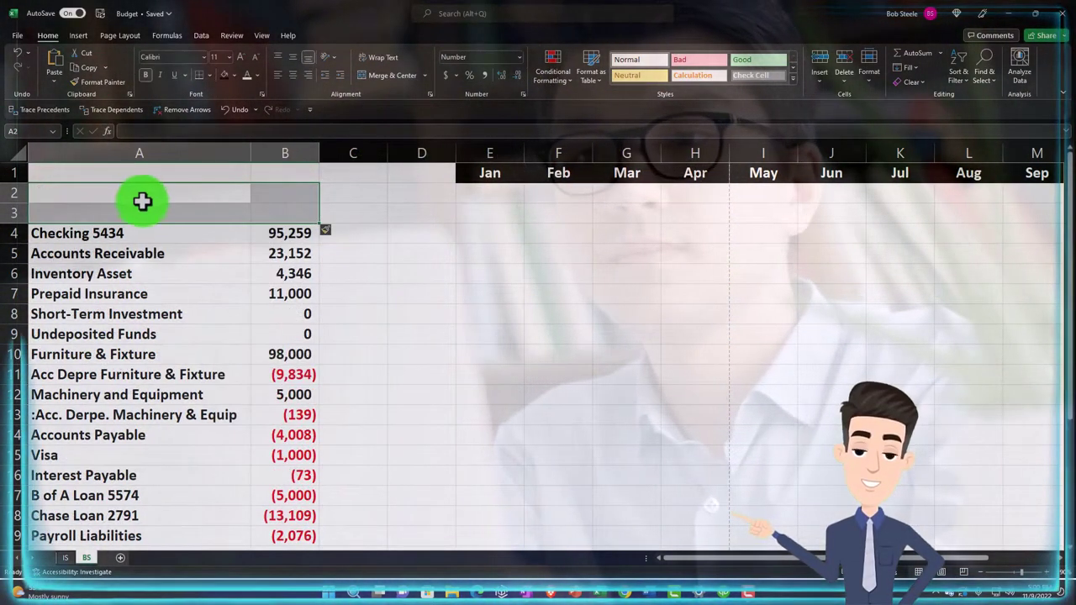
{"action": "type", "text": "Rev"}
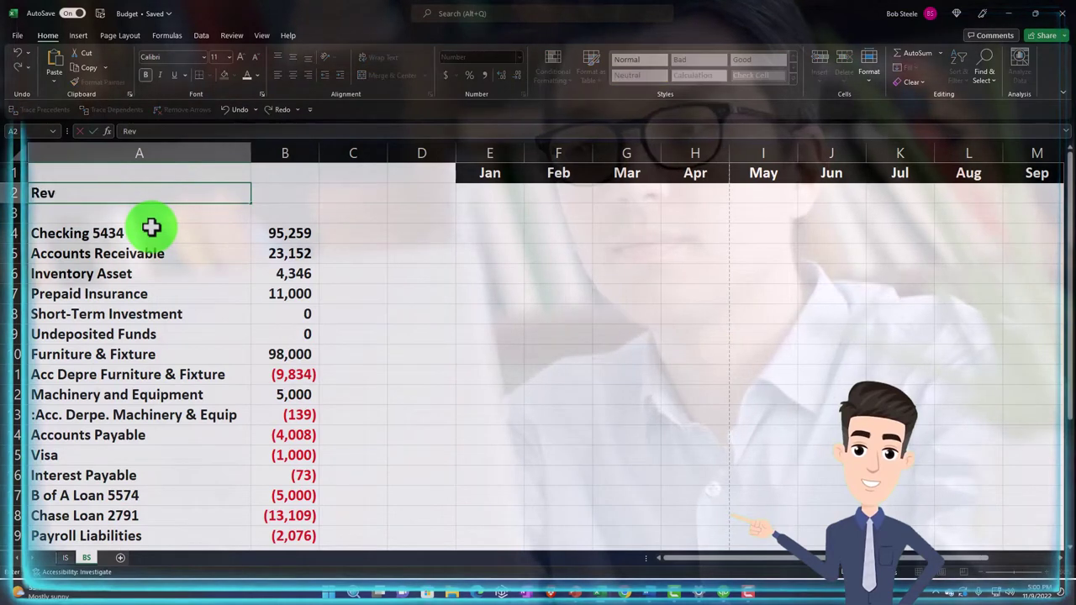
{"action": "type", "text": "enuye"}
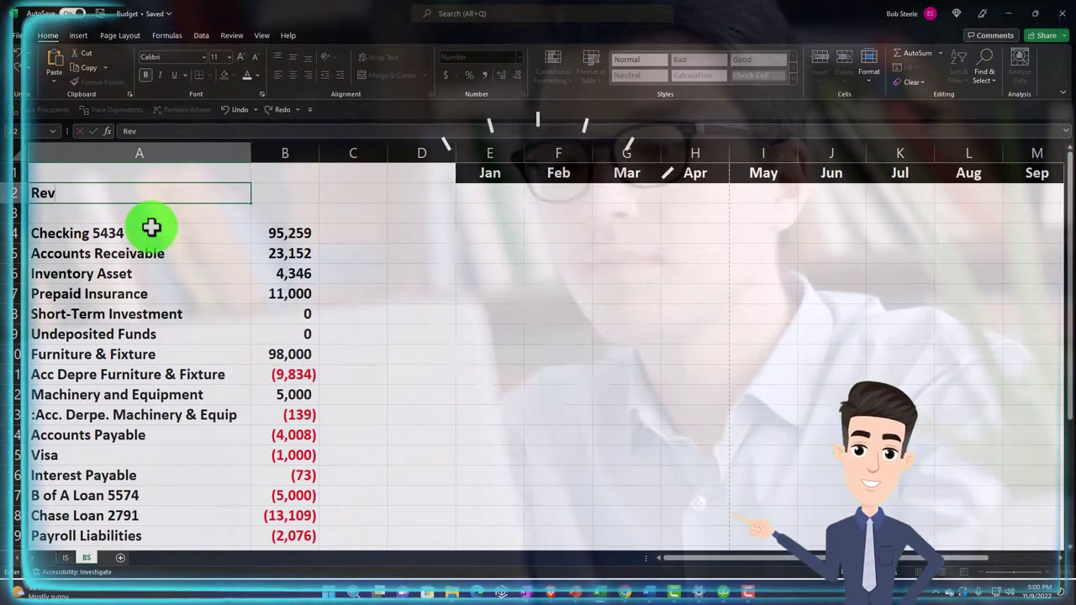
{"action": "key", "text": "Tab"}
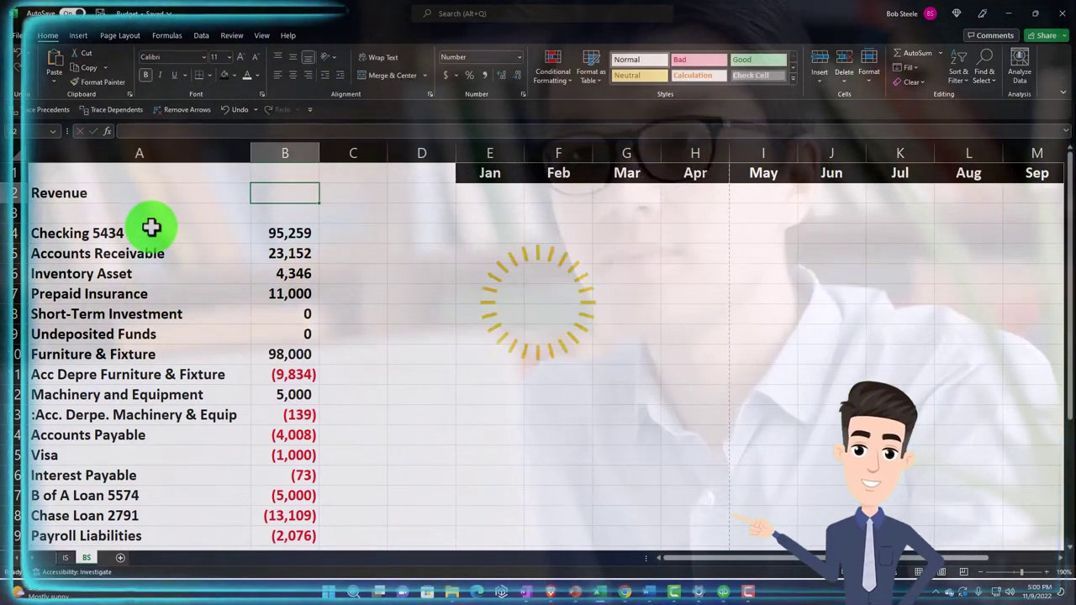
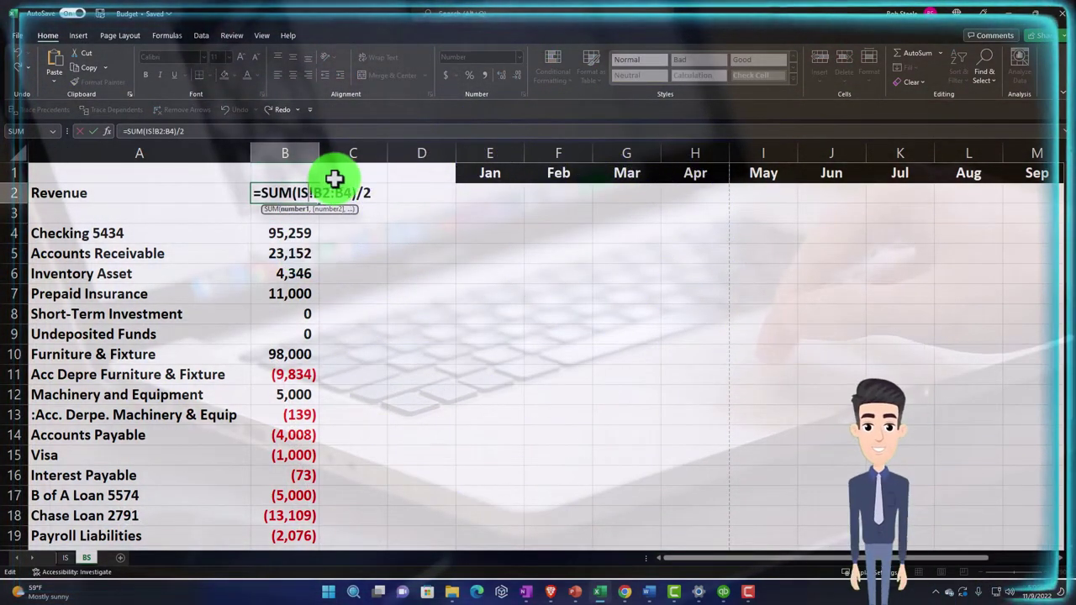
{"action": "key", "text": "Return"}
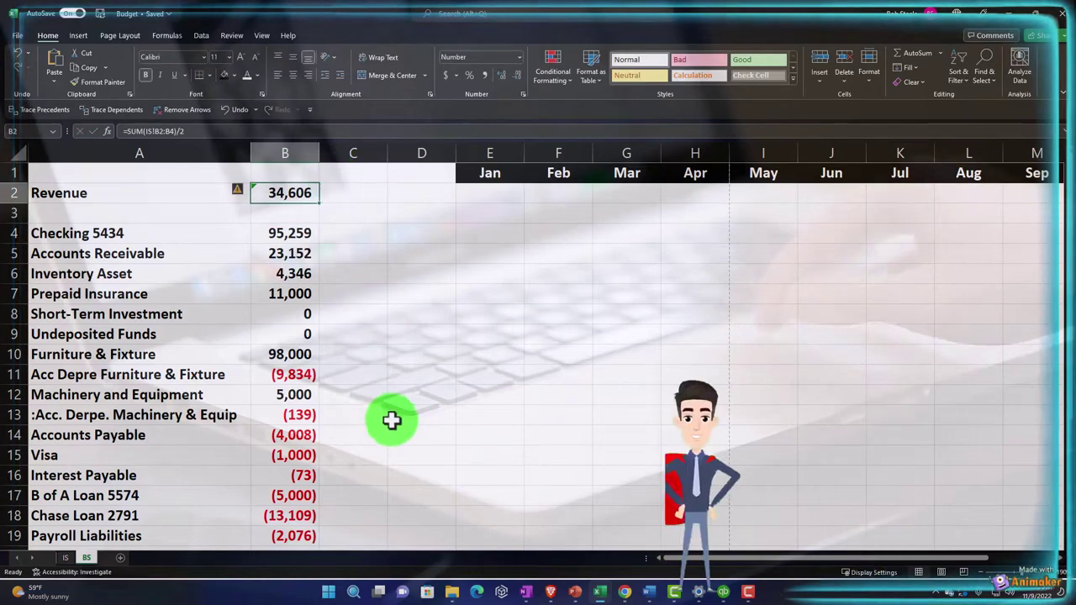
Check the sum of the three income amounts in B2:B4 on the IS worksheet, then return to the BS worksheet's month columns.
{"action": "left_click", "coordinate": [67, 558]}
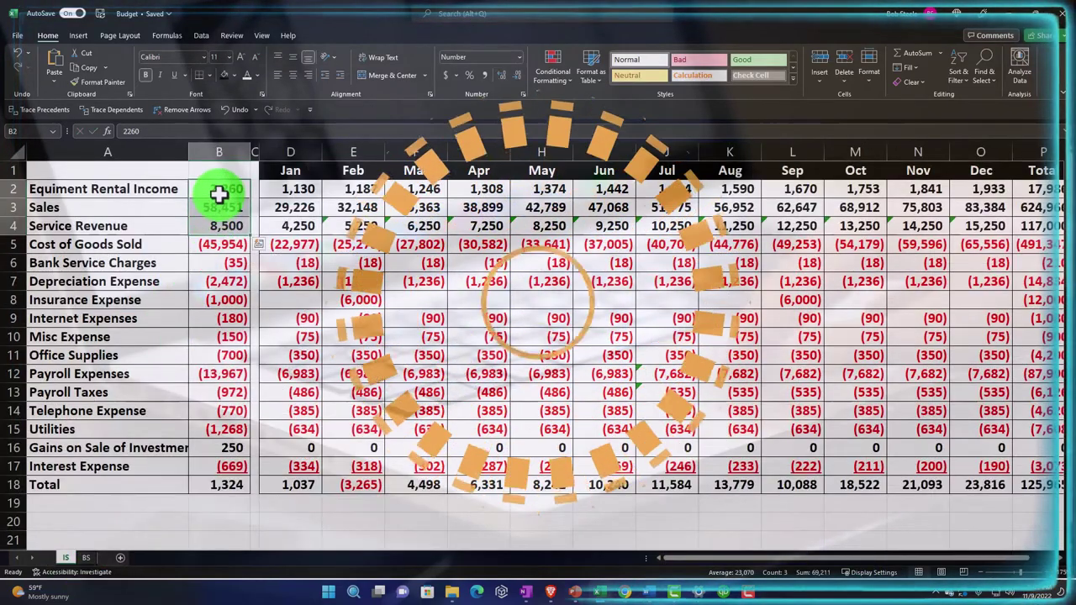
{"action": "left_click_drag", "start_coordinate": [221, 192], "coordinate": [252, 224]}
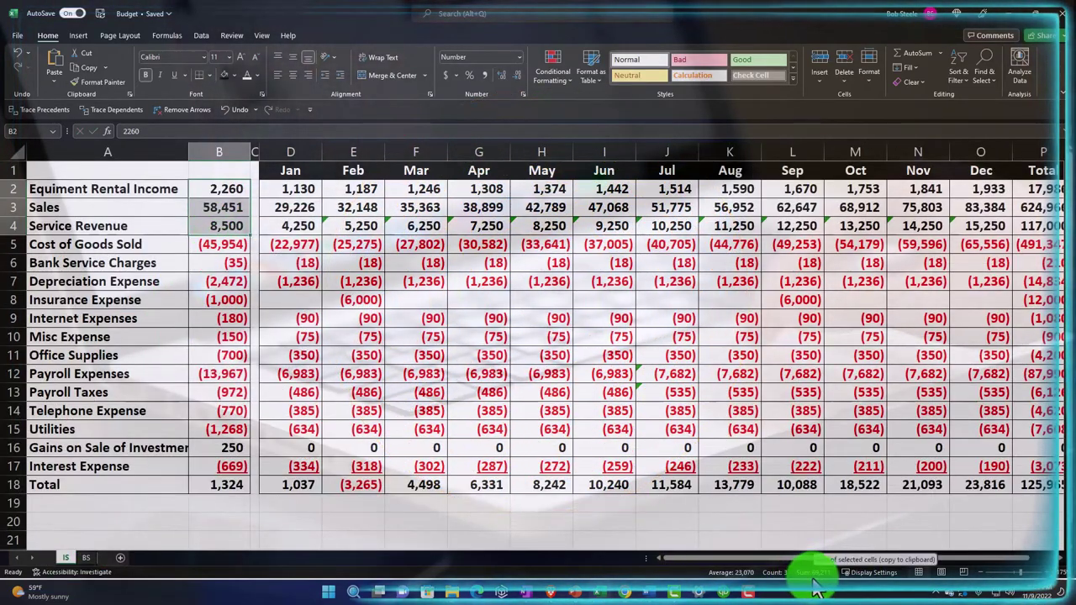
{"action": "left_click", "coordinate": [86, 558]}
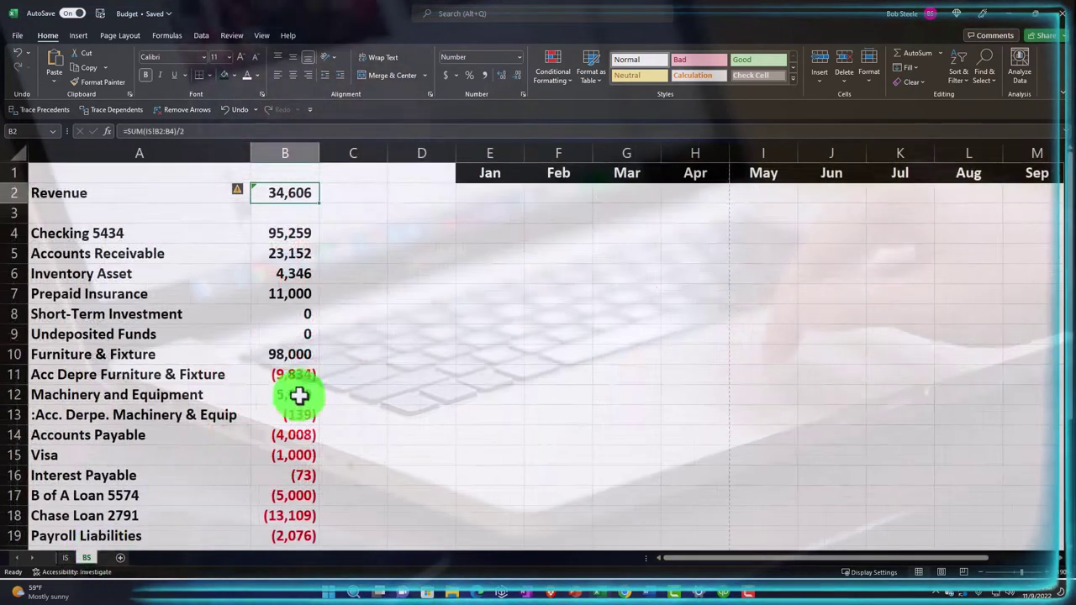
{"action": "left_click", "coordinate": [290, 397]}
{"action": "scroll", "coordinate": [345, 404], "scroll_direction": "right", "scroll_amount": 1}
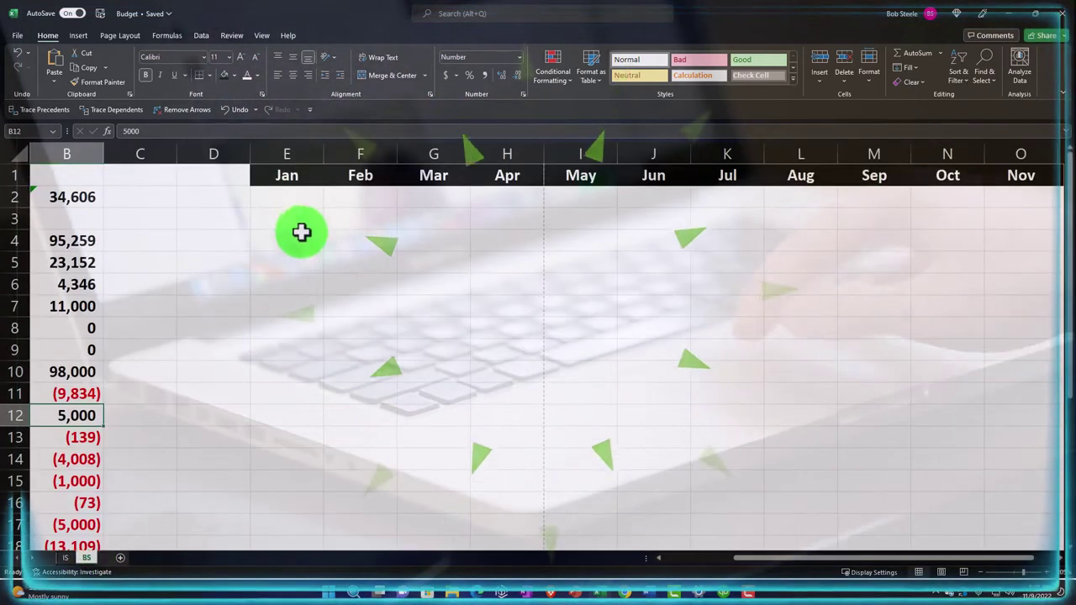
Calculate January revenue in cell E2 of the BS worksheet with the formula =SUM(IS!D2:D4).
{"action": "left_click", "coordinate": [293, 203]}
{"action": "key", "text": "Left"}
{"action": "scroll", "coordinate": [293, 203], "scroll_direction": "left", "scroll_amount": 1}
{"action": "left_click", "coordinate": [293, 203]}
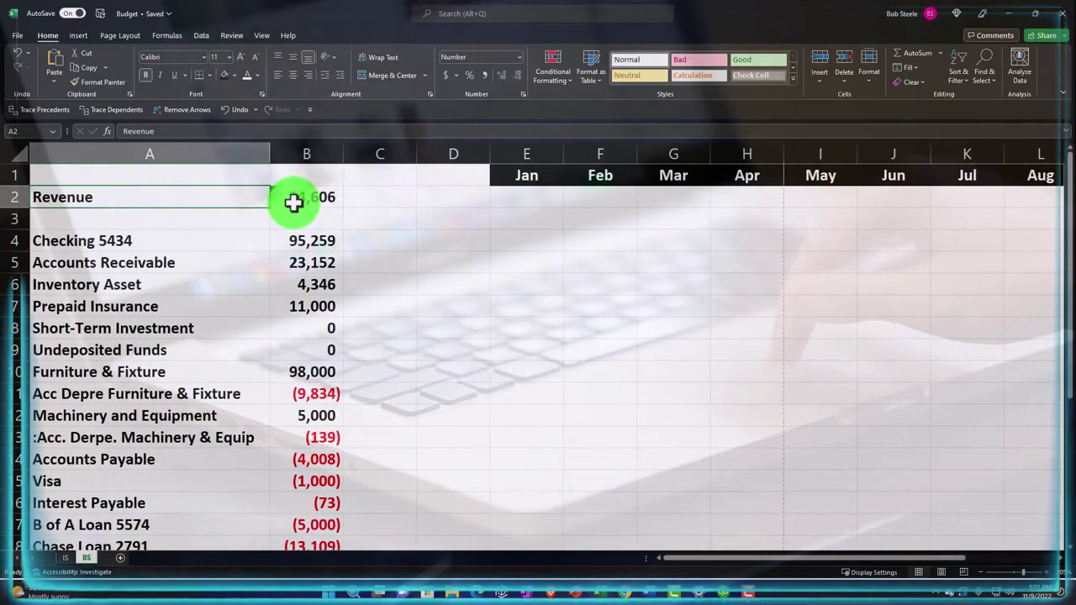
{"action": "key", "text": "Right"}
{"action": "key", "text": "Right"}
{"action": "key", "text": "Right"}
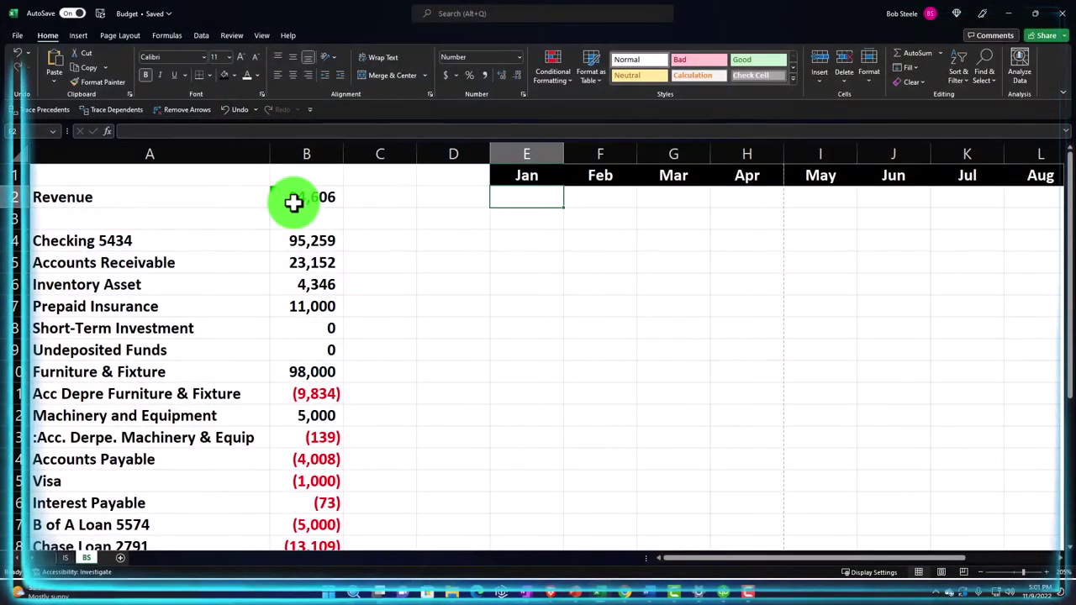
{"action": "type", "text": "=sum"}
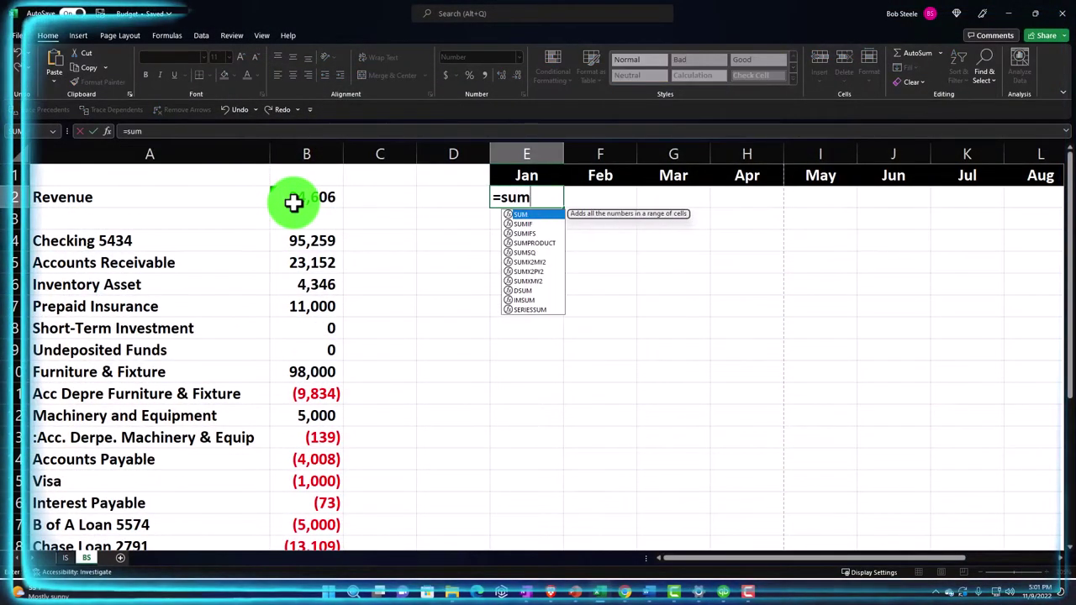
{"action": "type", "text": "("}
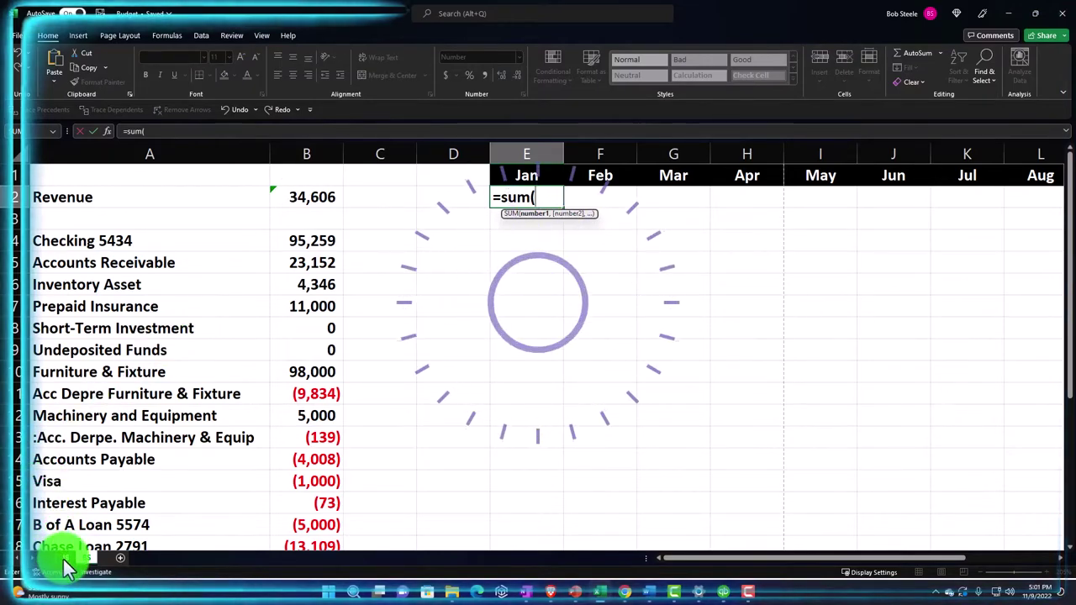
{"action": "left_click", "coordinate": [63, 557]}
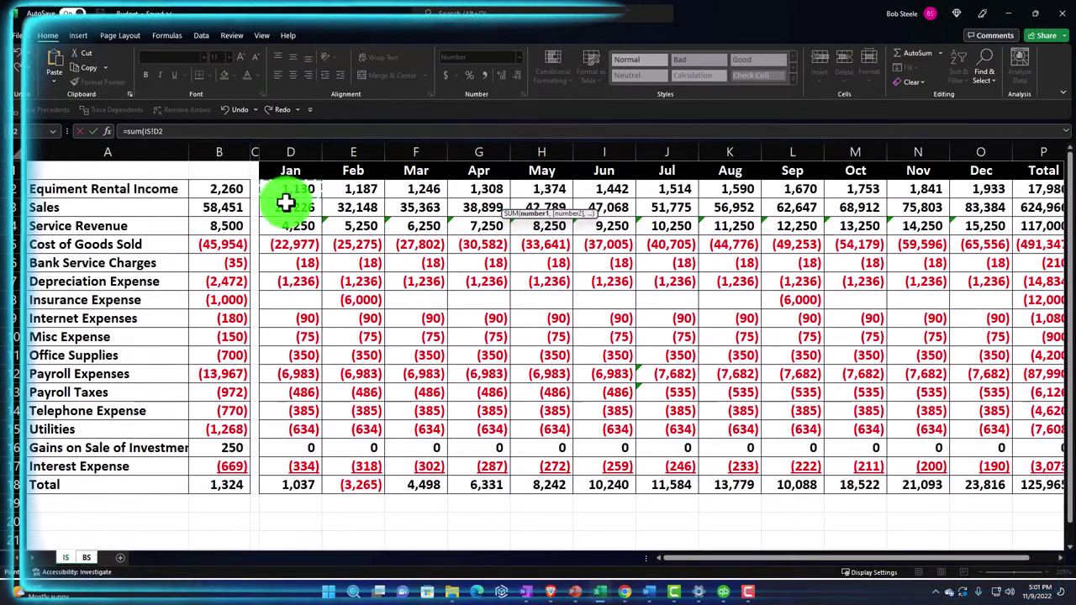
{"action": "left_click_drag", "start_coordinate": [286, 200], "coordinate": [283, 218]}
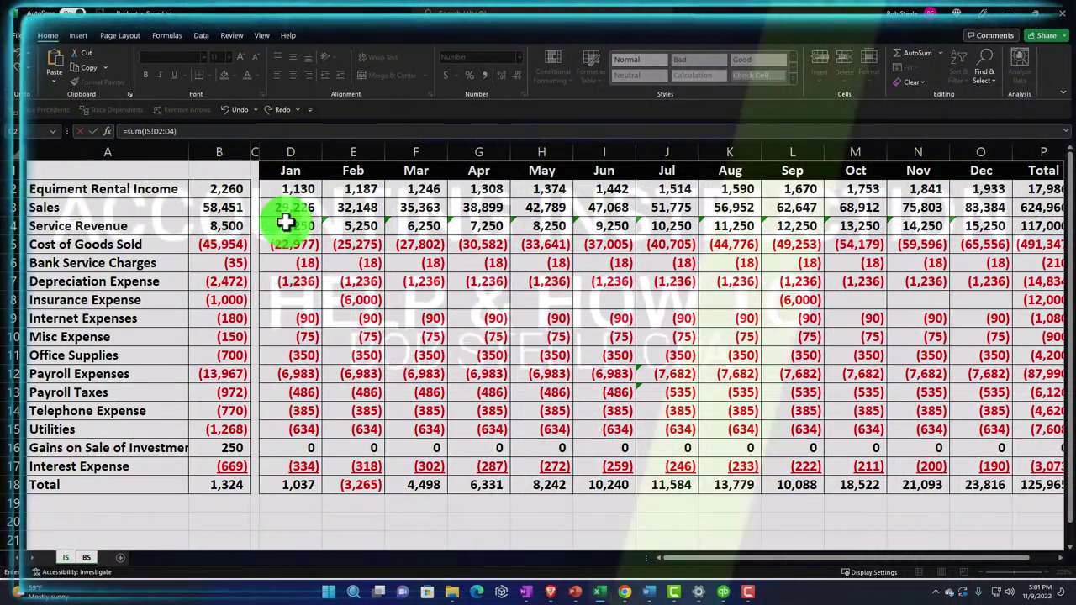
{"action": "key", "text": "Return"}
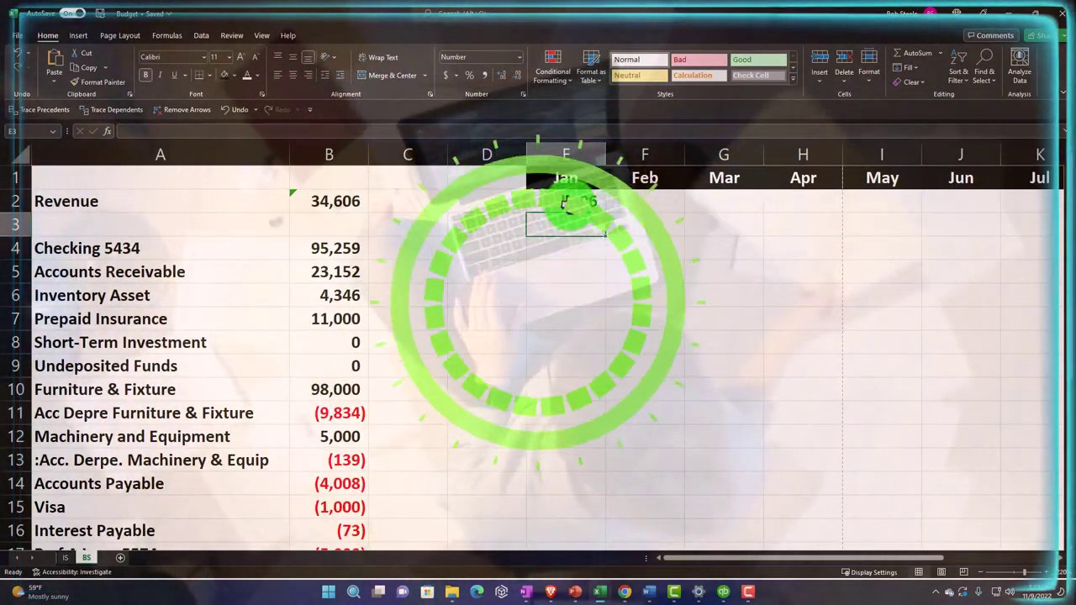
Copy the January revenue formula from E2 across row 2 through December in P2, and return to the account list.
{"action": "left_click", "coordinate": [566, 202]}
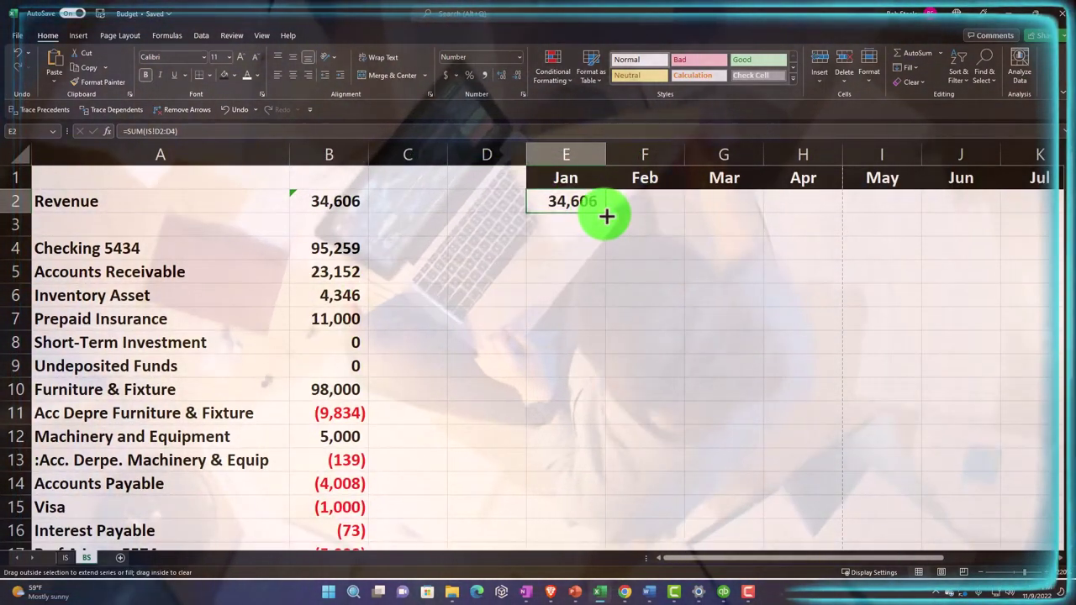
{"action": "left_click_drag", "start_coordinate": [607, 216], "coordinate": [1034, 209]}
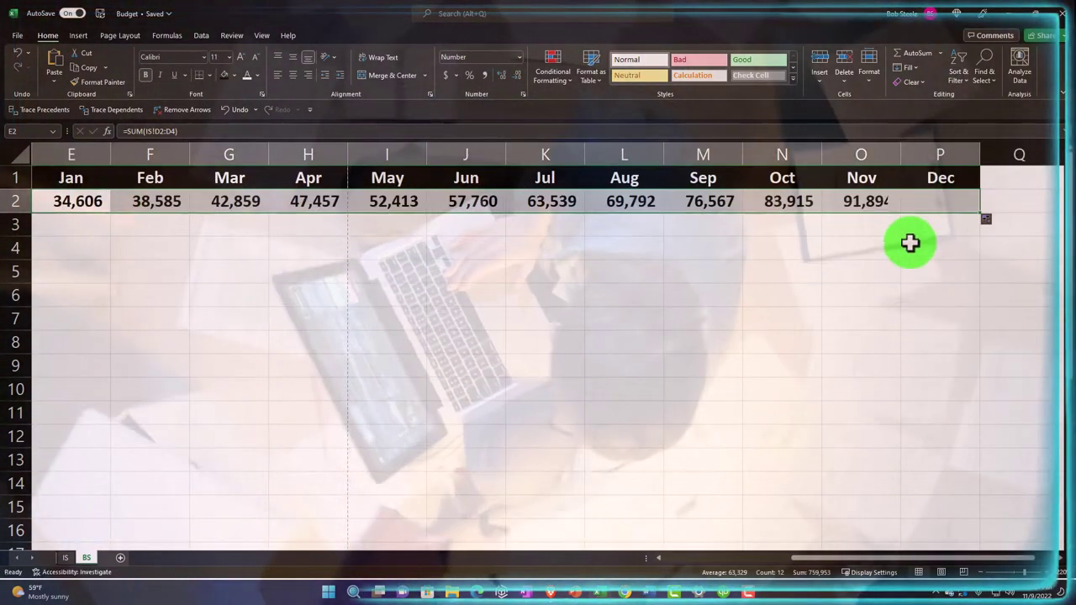
{"action": "key", "text": "Home"}
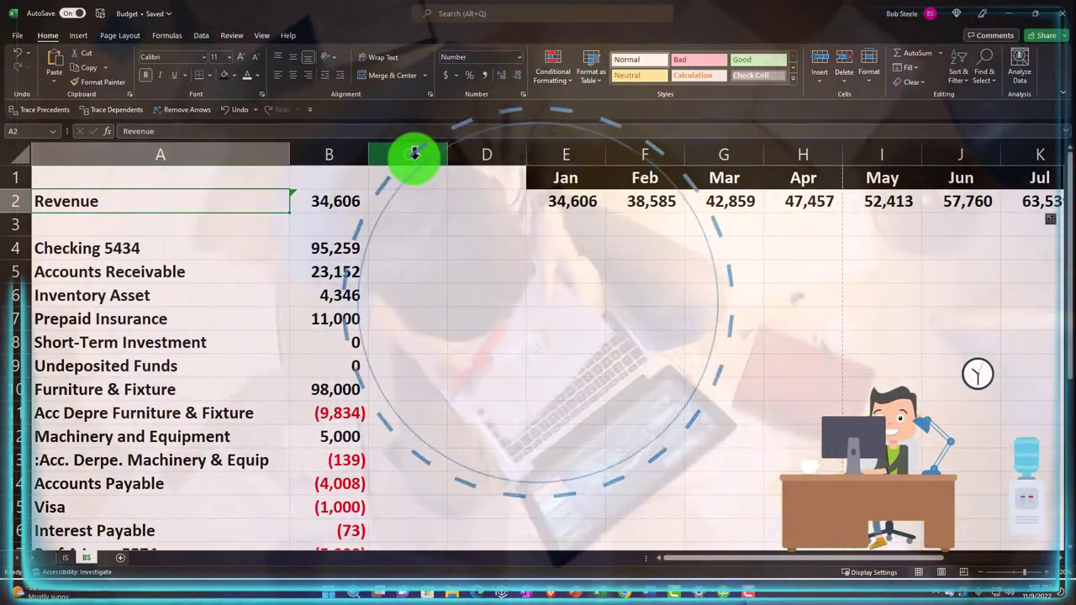
Enter =B4/$B$2 in C4 as a percentage of revenue for Checking 5434 and fill it down through Owners Equity in C27.
{"action": "left_click", "coordinate": [429, 251]}
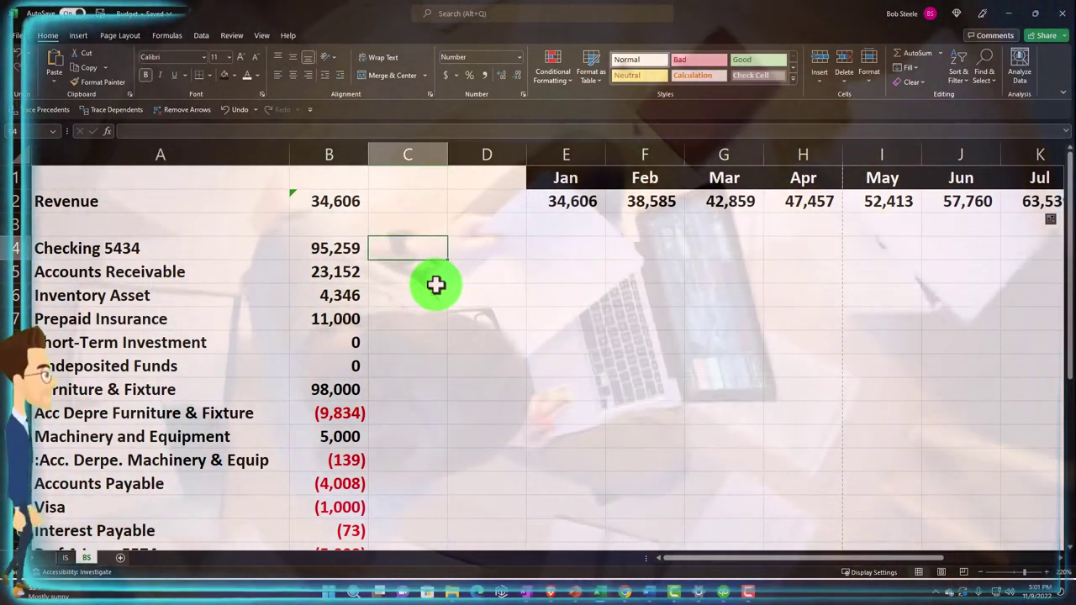
{"action": "left_click", "coordinate": [307, 251]}
{"action": "left_click", "coordinate": [320, 294]}
{"action": "left_click", "coordinate": [322, 314]}
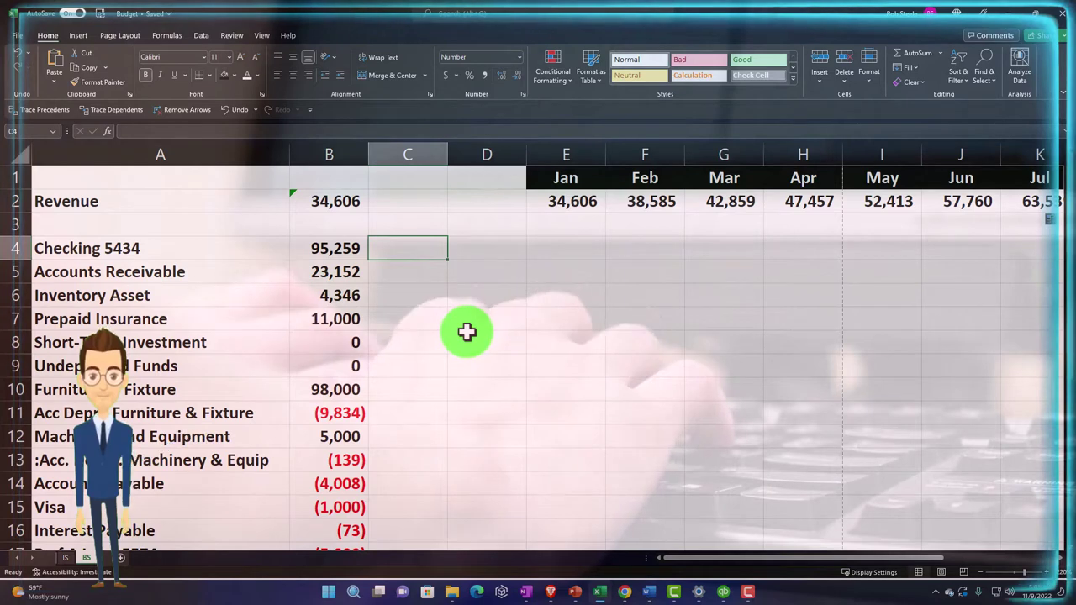
{"action": "type", "text": "="}
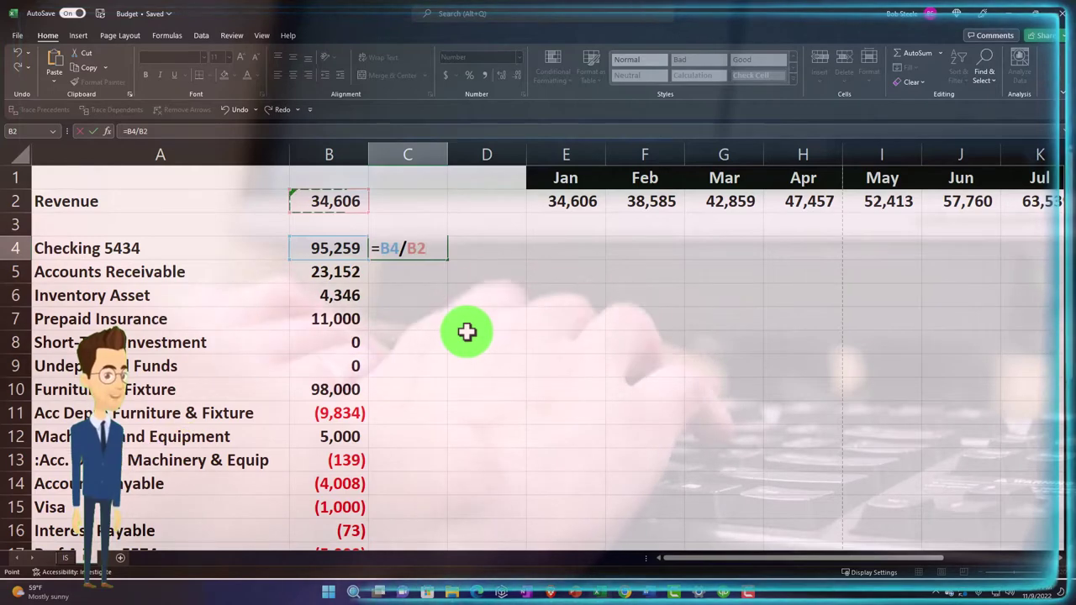
{"action": "key", "text": "Return"}
{"action": "key", "text": "Up"}
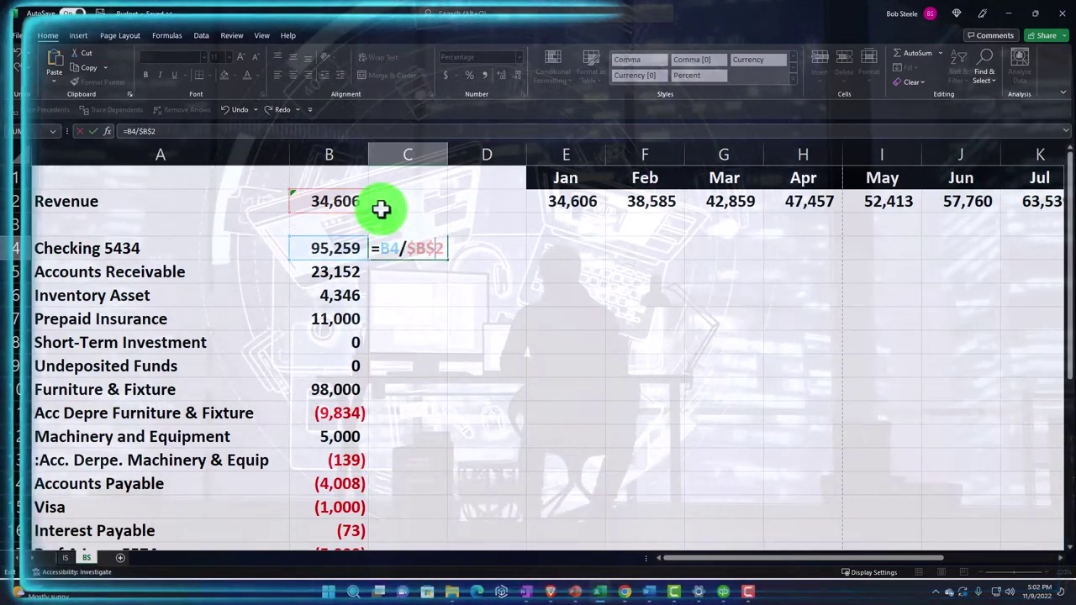
{"action": "key", "text": "Return"}
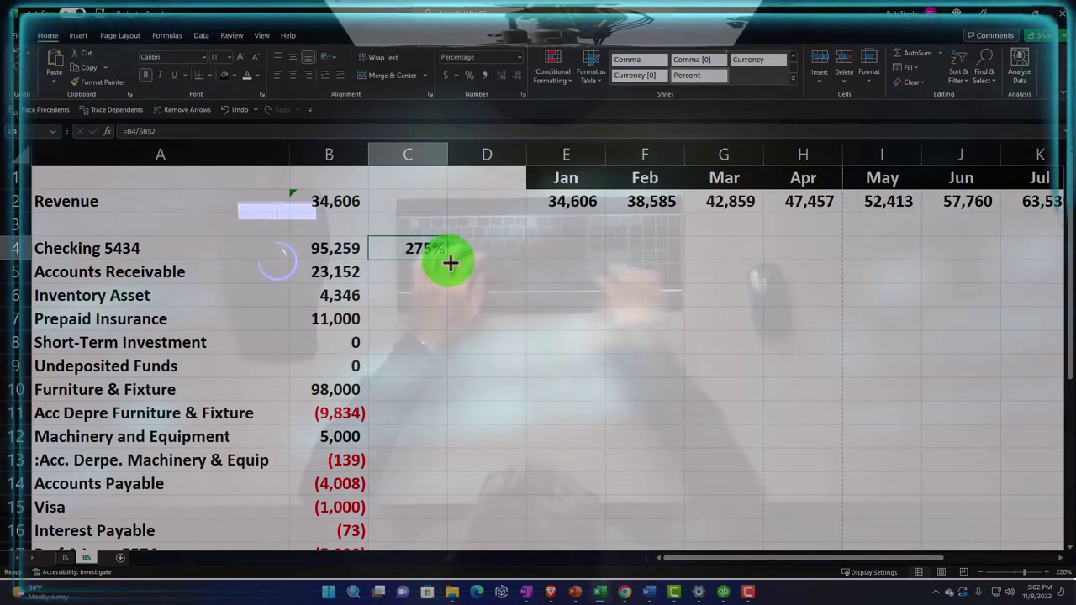
{"action": "double_click", "coordinate": [451, 263]}
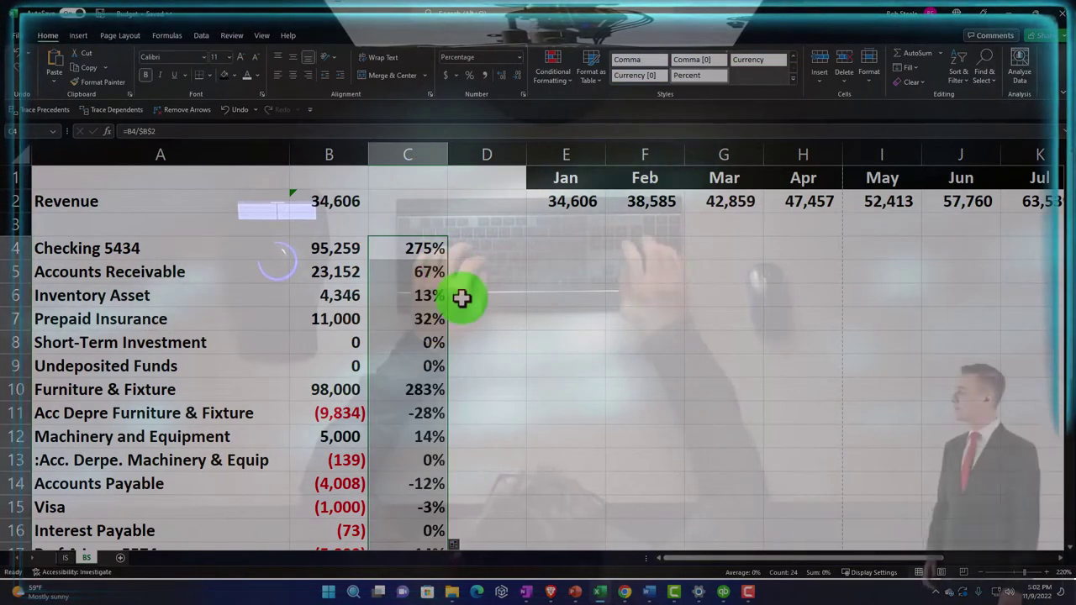
Check that the copied percentage formula for Accounts Payable in C14 still divides by the revenue cell B2.
{"action": "scroll", "coordinate": [461, 297], "scroll_direction": "down", "scroll_amount": 2}
{"action": "double_click", "coordinate": [428, 346]}
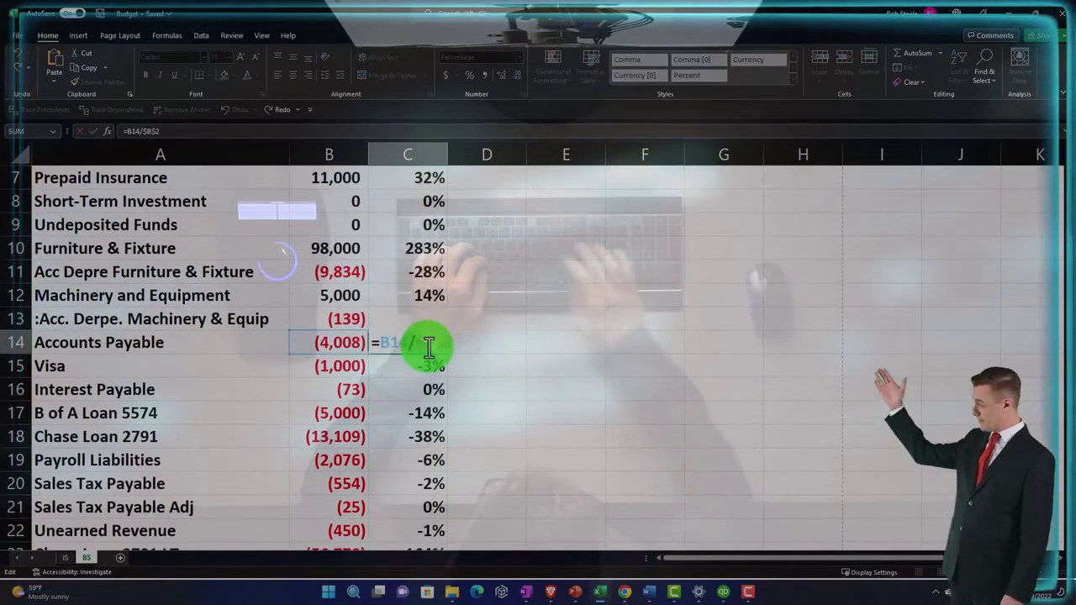
{"action": "scroll", "coordinate": [428, 347], "scroll_direction": "up", "scroll_amount": 2}
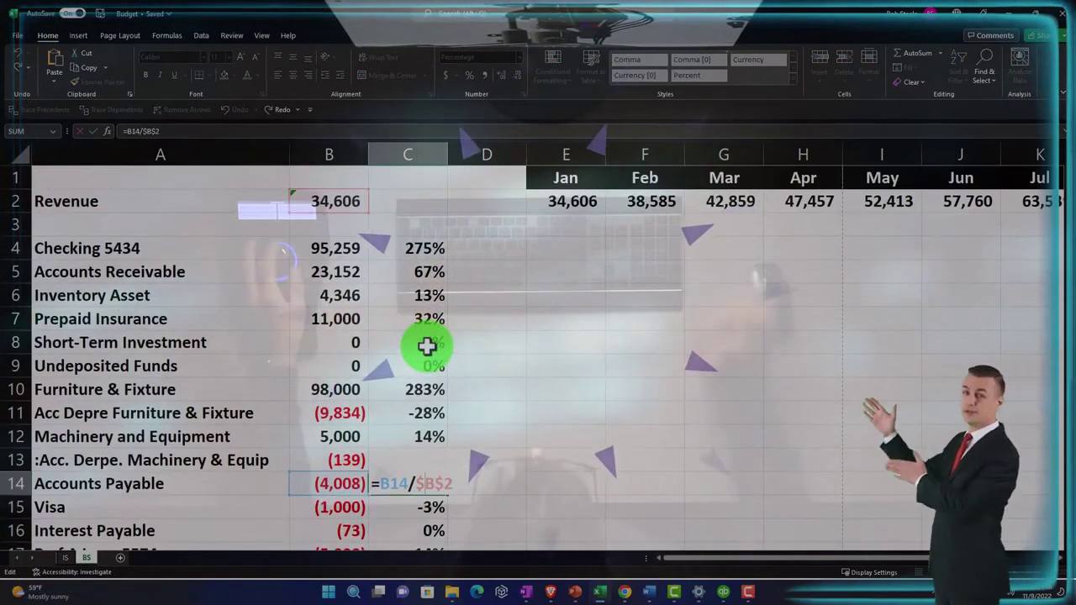
{"action": "key", "text": "Return"}
{"action": "scroll", "coordinate": [427, 346], "scroll_direction": "down", "scroll_amount": 1}
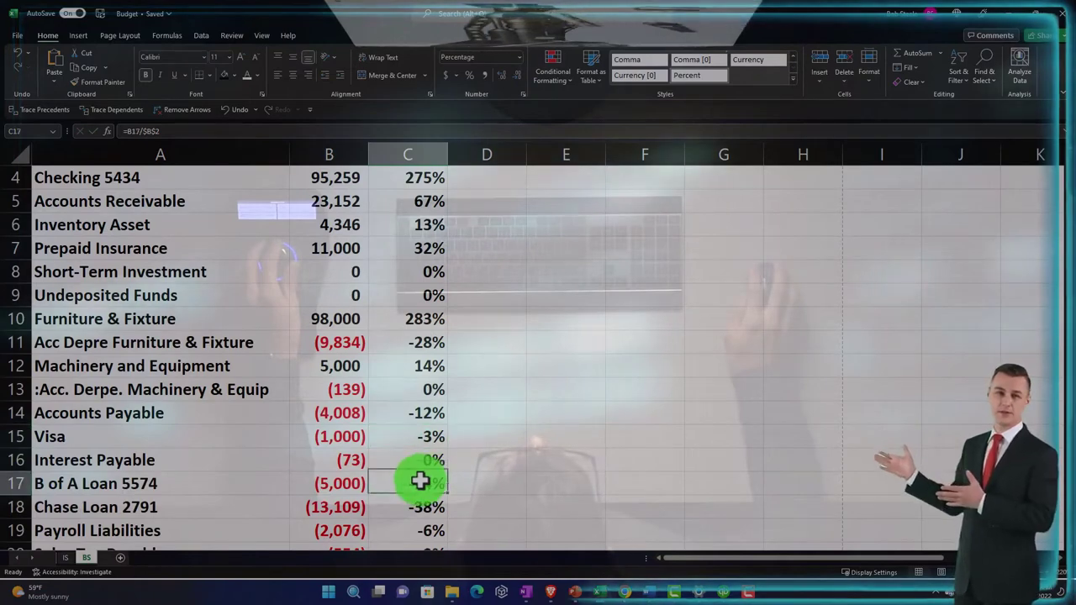
{"action": "scroll", "coordinate": [427, 481], "scroll_direction": "up", "scroll_amount": 1}
{"action": "key", "text": "Return"}
{"action": "scroll", "coordinate": [428, 480], "scroll_direction": "down", "scroll_amount": 4}
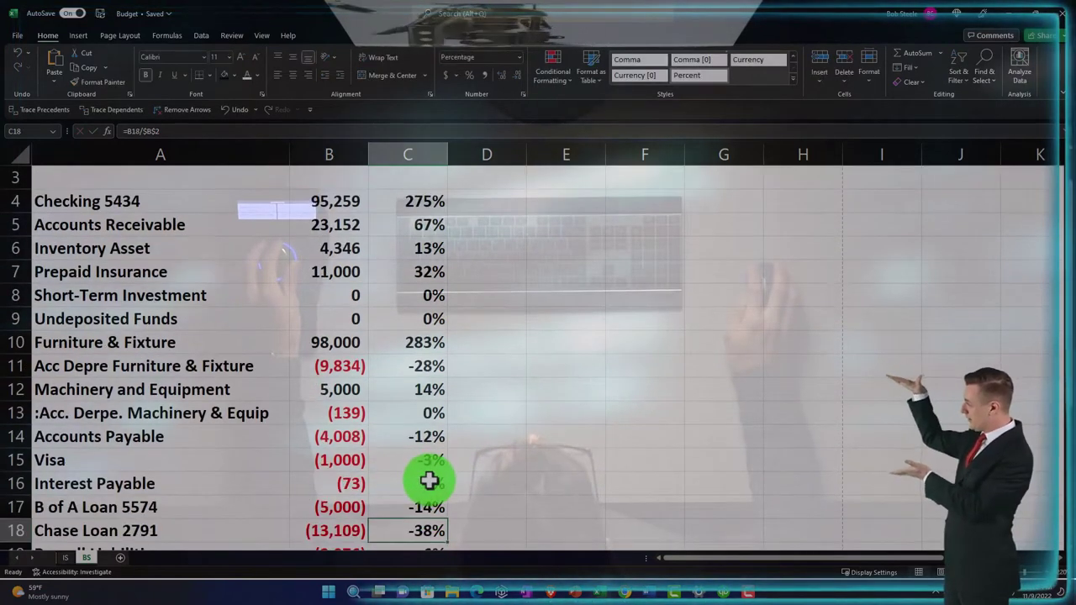
Total the percentages in cell C28 with the formula =SUM(C4:C27).
{"action": "scroll", "coordinate": [430, 481], "scroll_direction": "down", "scroll_amount": 3}
{"action": "left_click", "coordinate": [412, 350]}
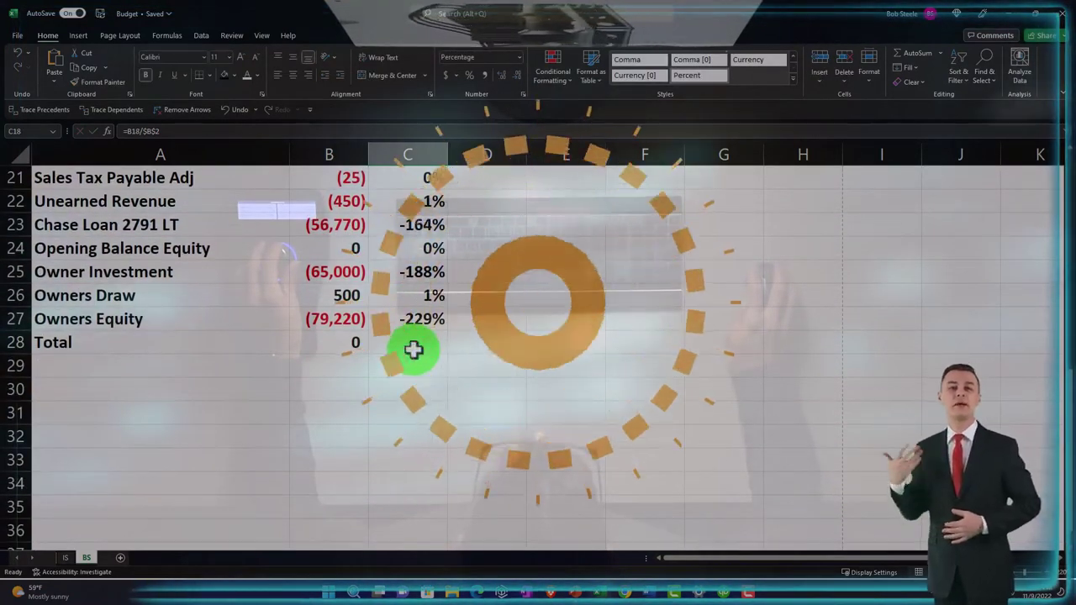
{"action": "type", "text": "=sum("}
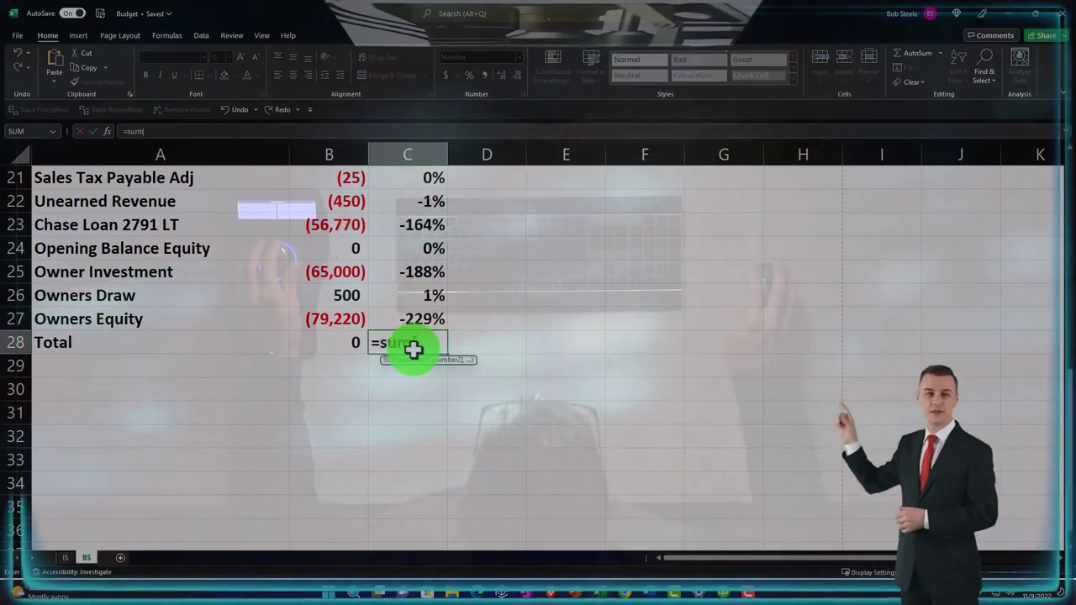
{"action": "key", "text": "shift+Up"}
{"action": "key", "text": "shift+Up"}
{"action": "key", "text": "shift+Up"}
{"action": "key", "text": "shift+Up"}
{"action": "key", "text": "shift+Up"}
{"action": "key", "text": "shift+Up"}
{"action": "key", "text": "shift+Up"}
{"action": "key", "text": "shift+Up"}
{"action": "key", "text": "shift+Up"}
{"action": "key", "text": "shift+Up"}
{"action": "key", "text": "shift+Up"}
{"action": "key", "text": "shift+Up"}
{"action": "key", "text": "shift+Up"}
{"action": "key", "text": "shift+Up"}
{"action": "key", "text": "shift+Up"}
{"action": "key", "text": "shift+Up"}
{"action": "key", "text": "shift+Up"}
{"action": "key", "text": "shift+Up"}
{"action": "key", "text": "shift+Up"}
{"action": "key", "text": "shift+Up"}
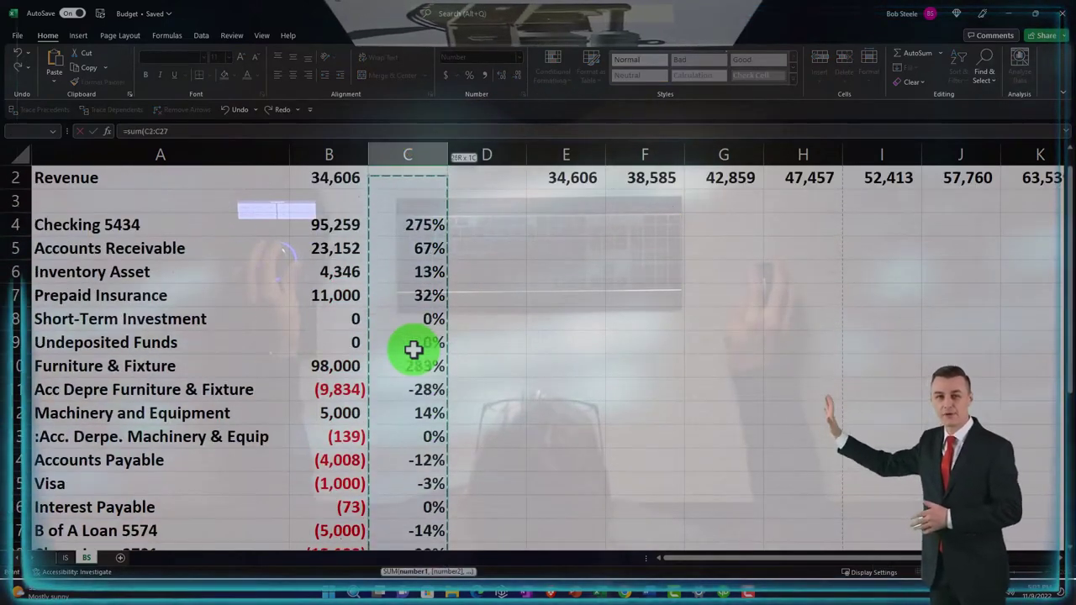
{"action": "key", "text": "Return"}
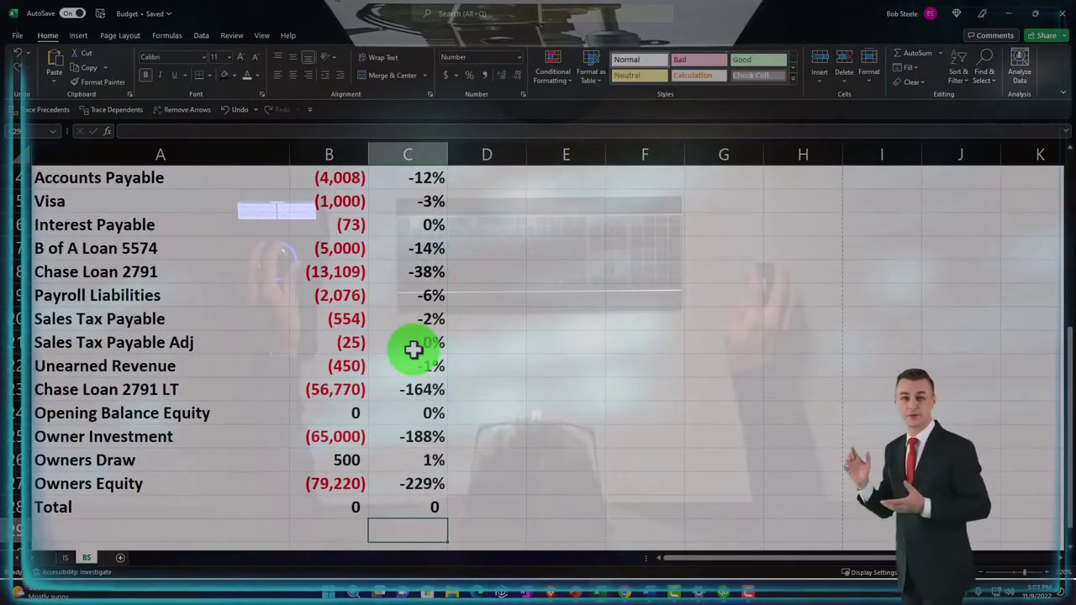
{"action": "key", "text": "ctrl+z"}
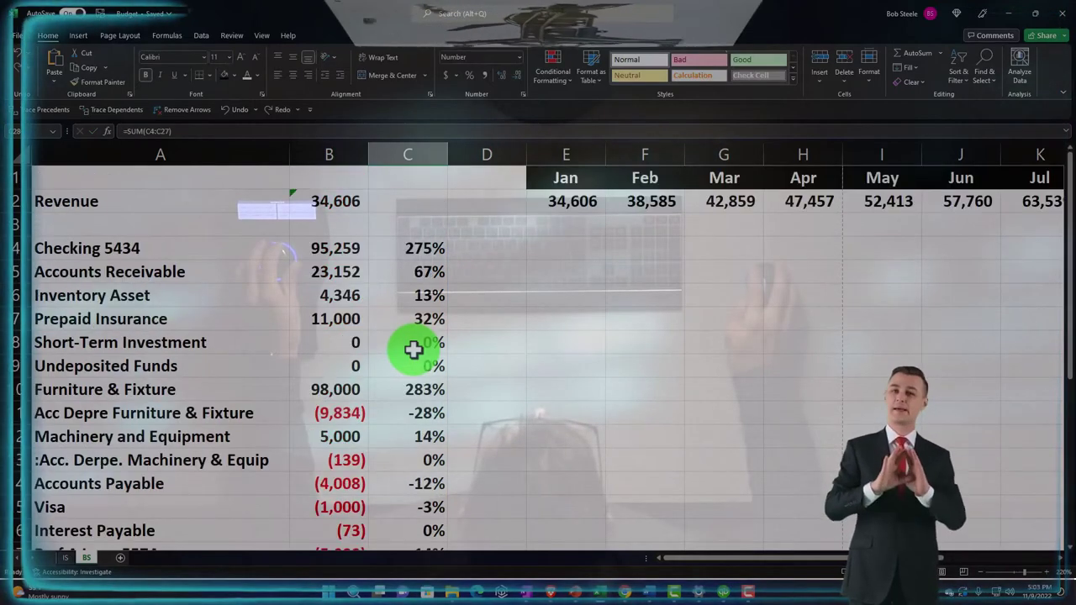
Narrow the blank column D to a thin spacer between the percentages and the January column.
{"action": "left_click", "coordinate": [500, 363]}
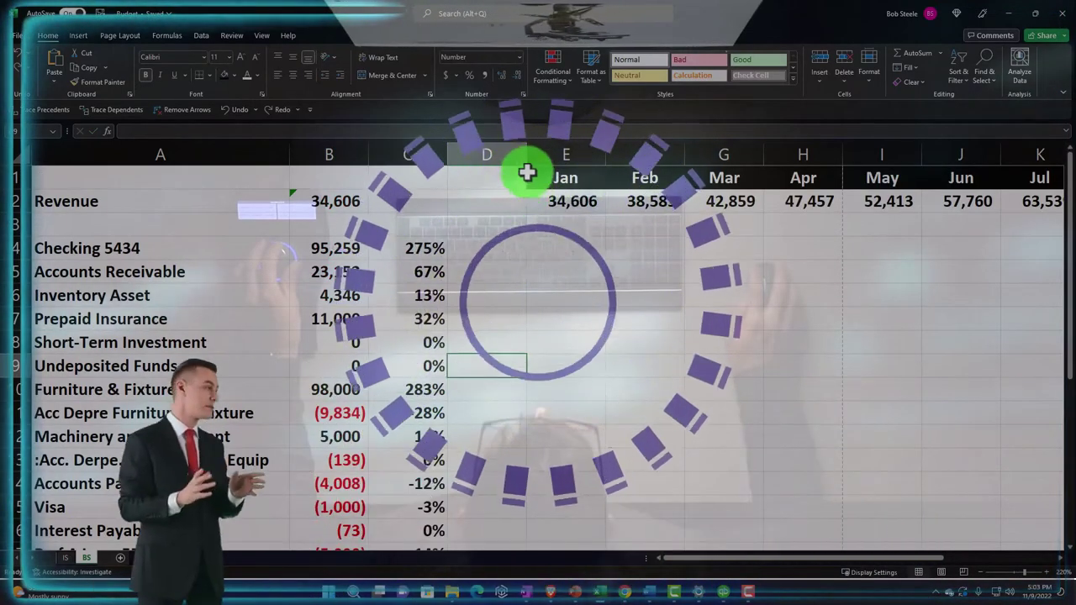
{"action": "left_click_drag", "start_coordinate": [527, 157], "coordinate": [509, 163]}
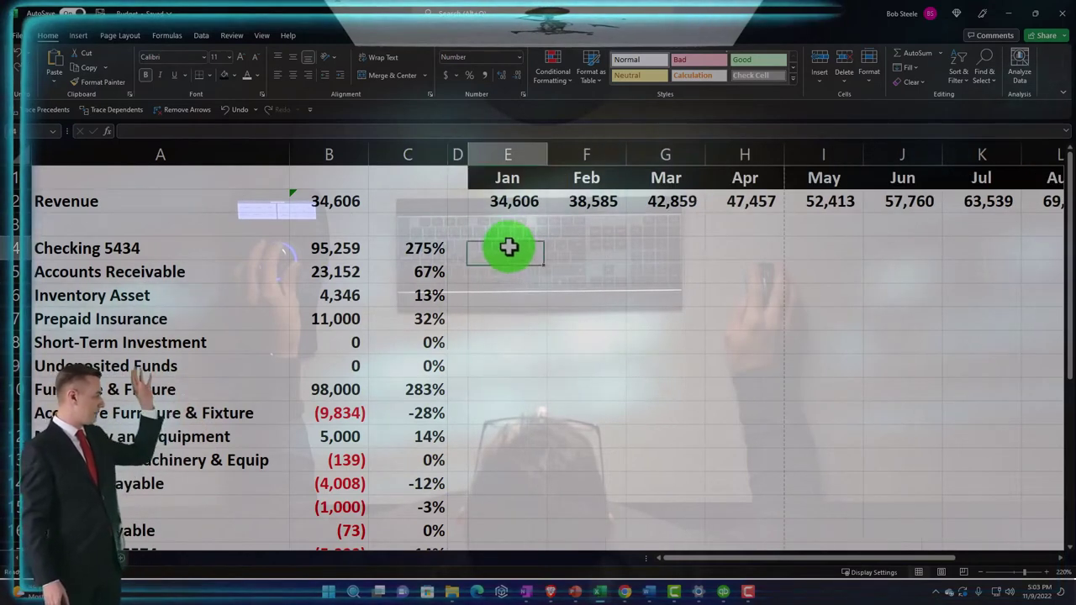
Enter =$E$2*C4 in E4 for January's Checking 5434 balance and fill it down through Owners Equity in E27.
{"action": "left_click", "coordinate": [505, 205]}
{"action": "left_click", "coordinate": [345, 202]}
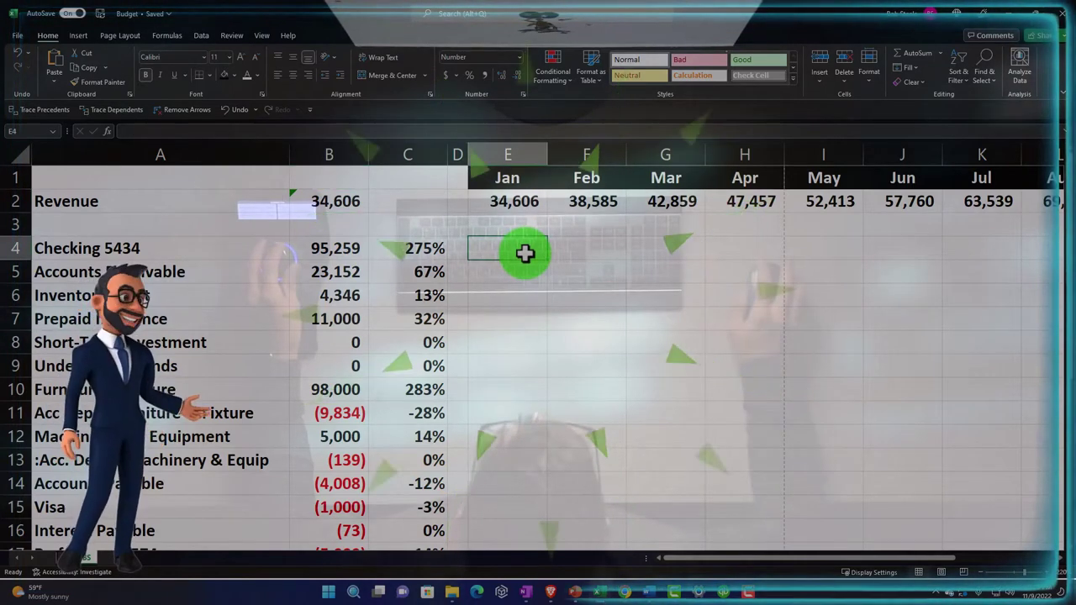
{"action": "type", "text": "="}
{"action": "key", "text": "Up"}
{"action": "key", "text": "Up"}
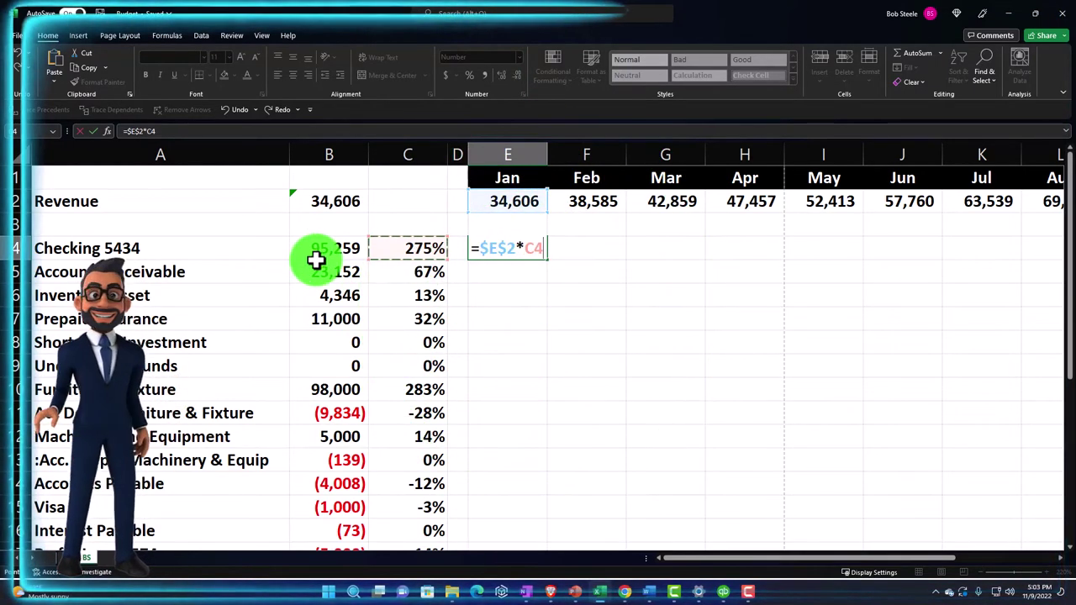
{"action": "key", "text": "Return"}
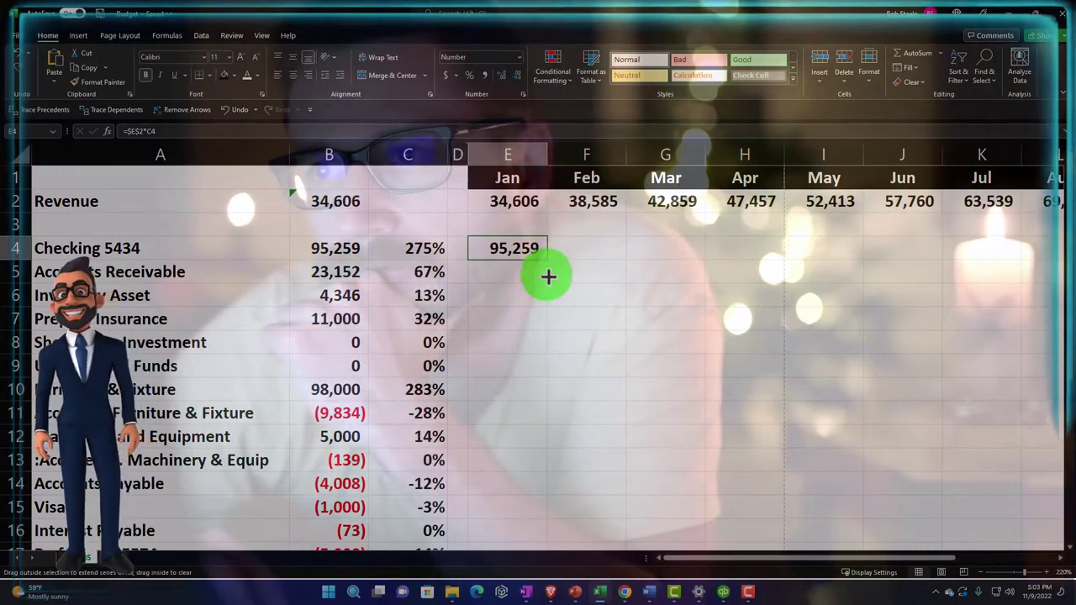
{"action": "left_click_drag", "start_coordinate": [547, 258], "coordinate": [545, 343]}
{"action": "left_click_drag", "start_coordinate": [535, 468], "coordinate": [534, 532]}
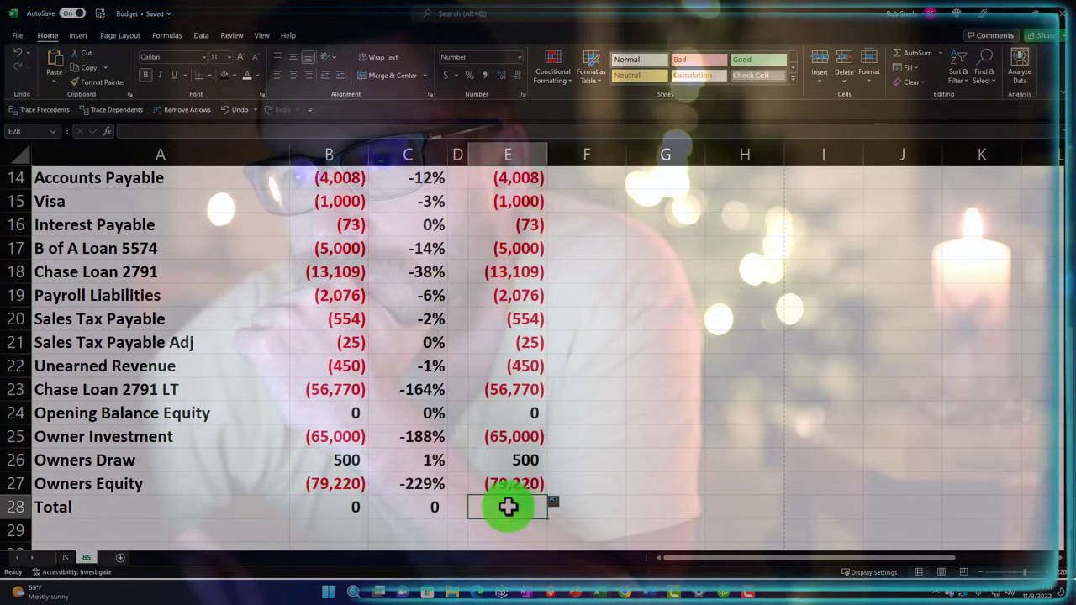
Total January in cell E28 by summing the column from Checking 5434 through Owners Equity.
{"action": "type", "text": "=sum(E26:E27"}
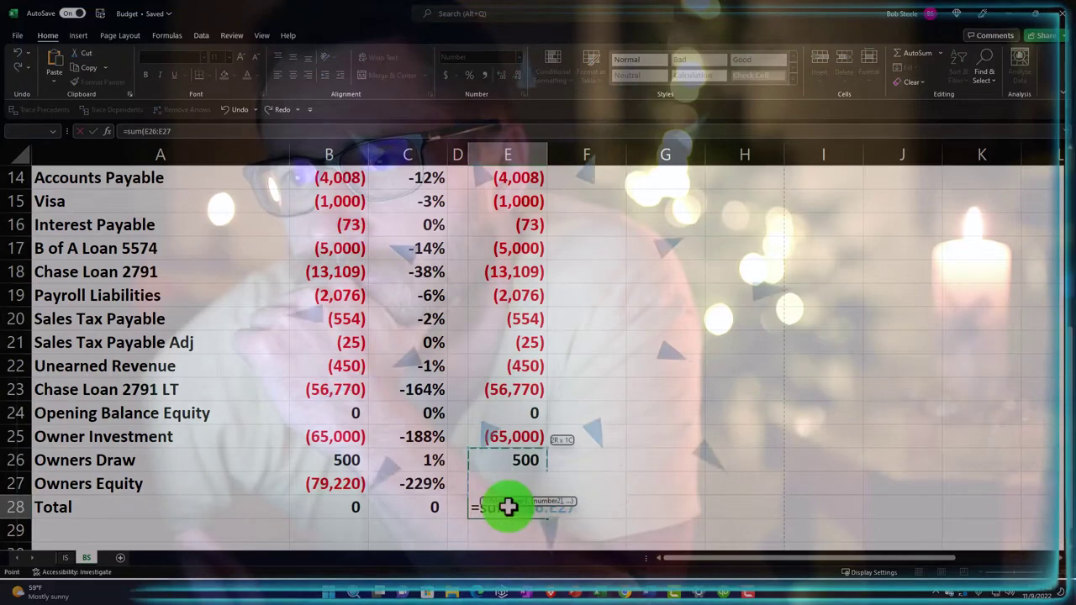
{"action": "key", "text": "shift+Up"}
{"action": "key", "text": "shift+Up"}
{"action": "key", "text": "shift+Up"}
{"action": "key", "text": "shift+Up"}
{"action": "key", "text": "shift+Up"}
{"action": "key", "text": "shift+Up"}
{"action": "key", "text": "shift+Up"}
{"action": "key", "text": "shift+Up"}
{"action": "key", "text": "shift+Up"}
{"action": "key", "text": "shift+Up"}
{"action": "key", "text": "shift+Up"}
{"action": "key", "text": "shift+Up"}
{"action": "key", "text": "shift+Up"}
{"action": "key", "text": "shift+Up"}
{"action": "key", "text": "shift+Up"}
{"action": "key", "text": "shift+Up"}
{"action": "key", "text": "shift+Up"}
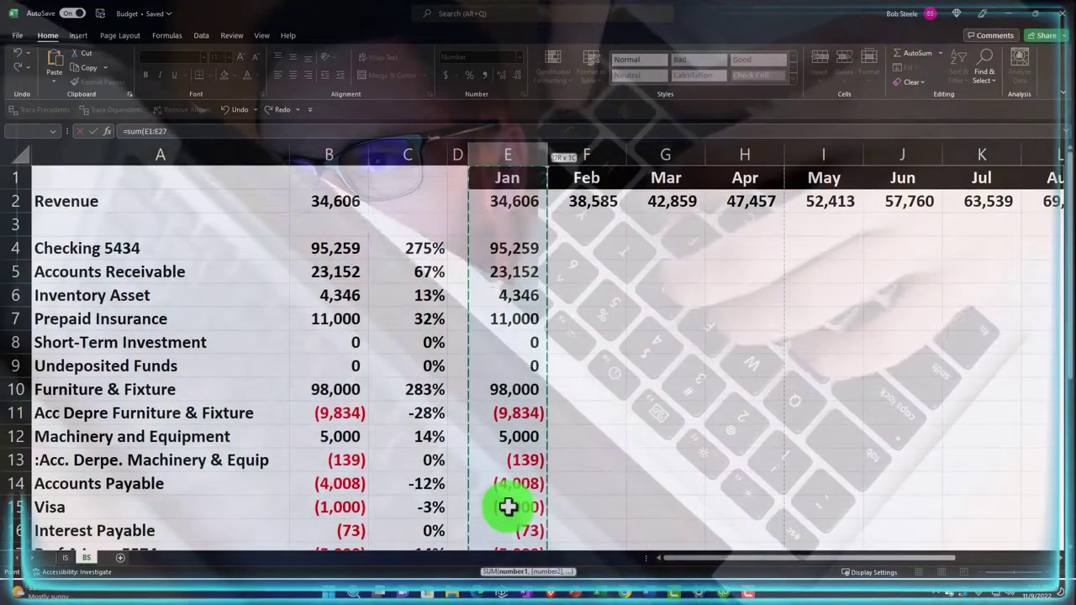
{"action": "key", "text": "Return"}
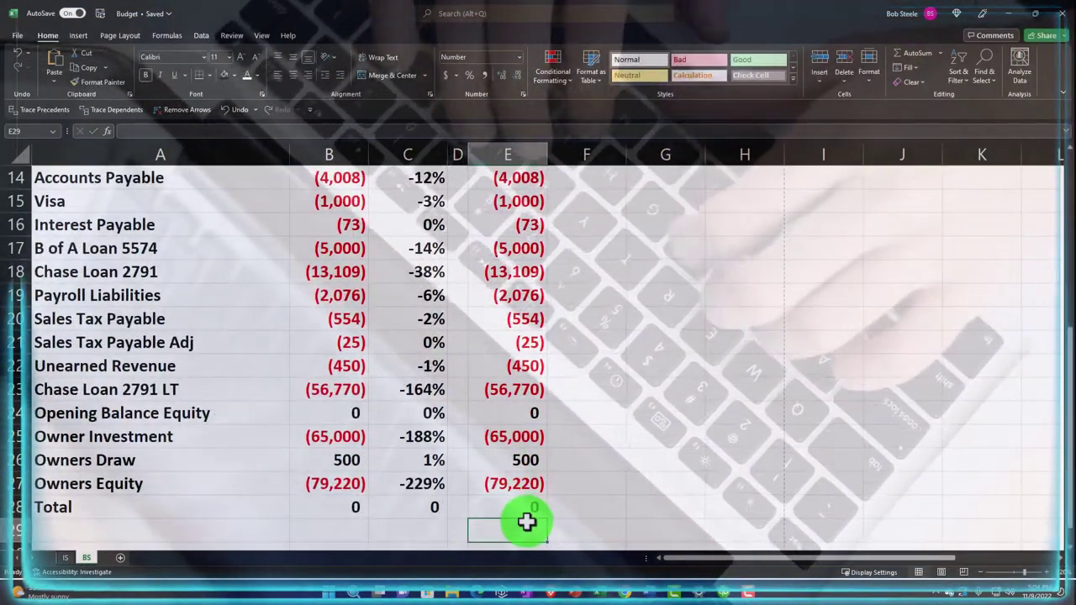
{"action": "scroll", "coordinate": [526, 522], "scroll_direction": "up", "scroll_amount": 5}
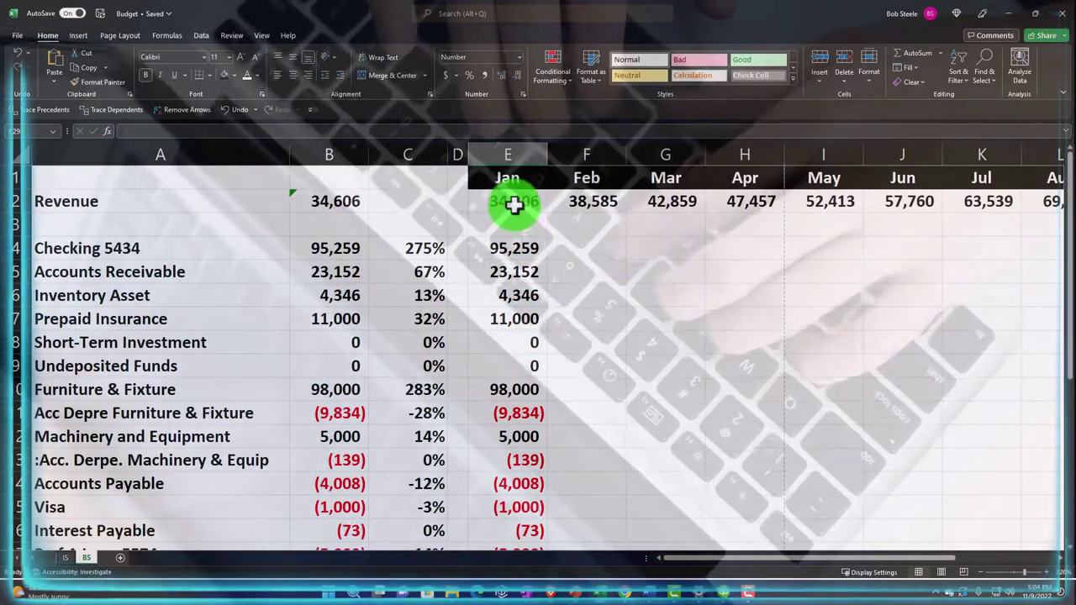
Enter =$F$2*C4 in F4 for February's Checking 5434 balance and fill it down through Owners Equity in F27.
{"action": "left_click", "coordinate": [512, 204]}
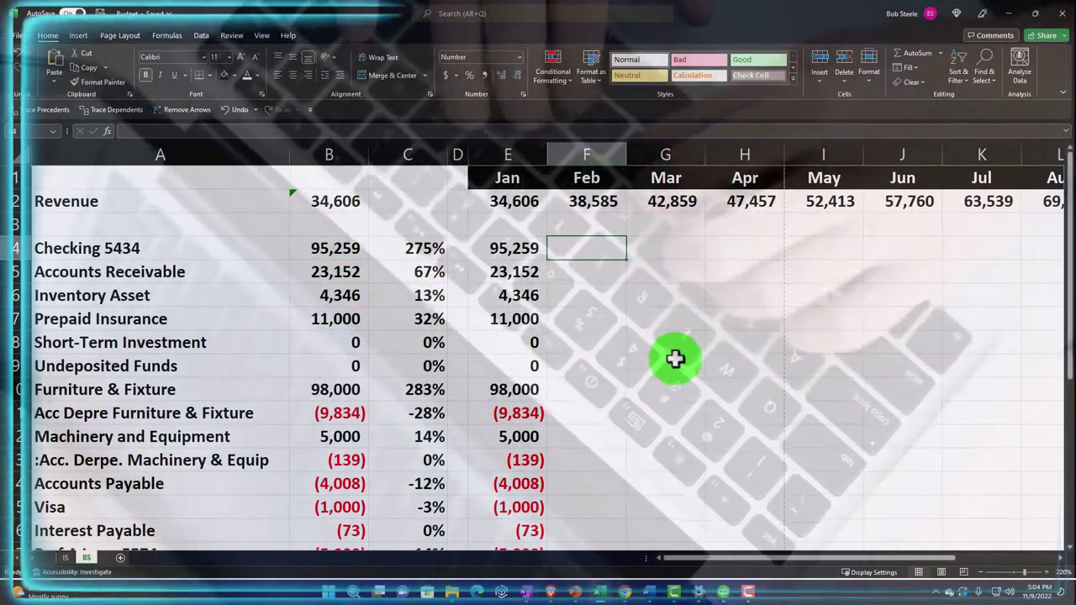
{"action": "type", "text": "="}
{"action": "key", "text": "Up"}
{"action": "key", "text": "Up"}
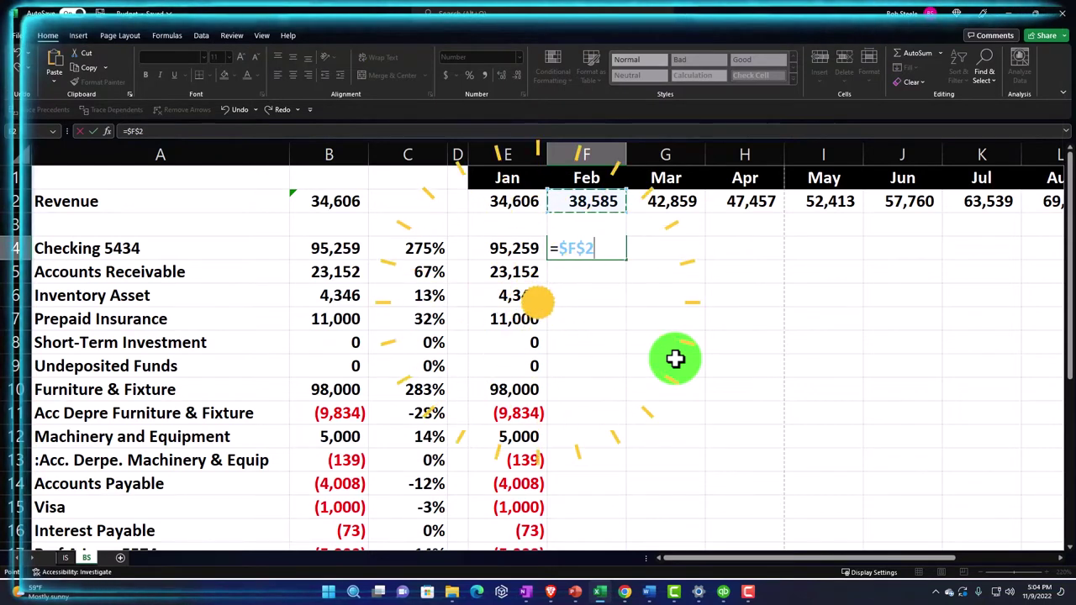
{"action": "type", "text": "*"}
{"action": "key", "text": "Left"}
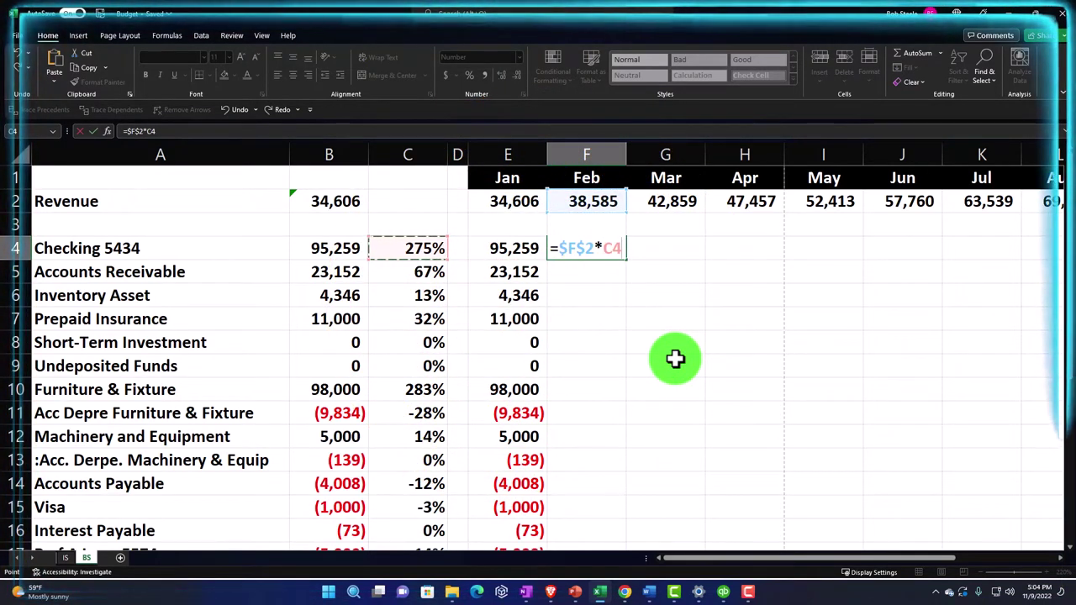
{"action": "key", "text": "Return"}
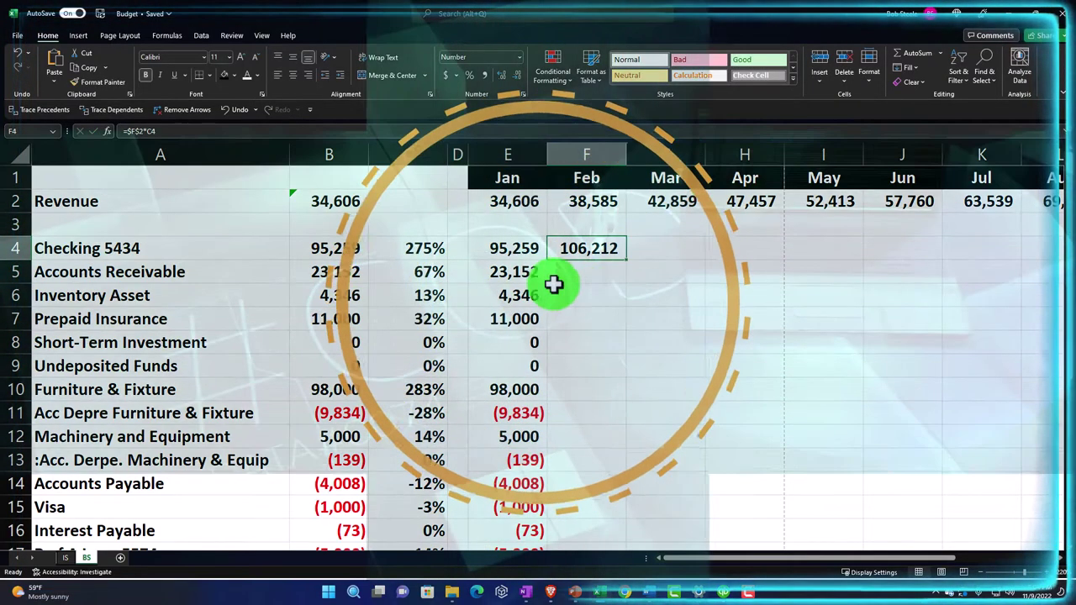
{"action": "left_click", "coordinate": [589, 249]}
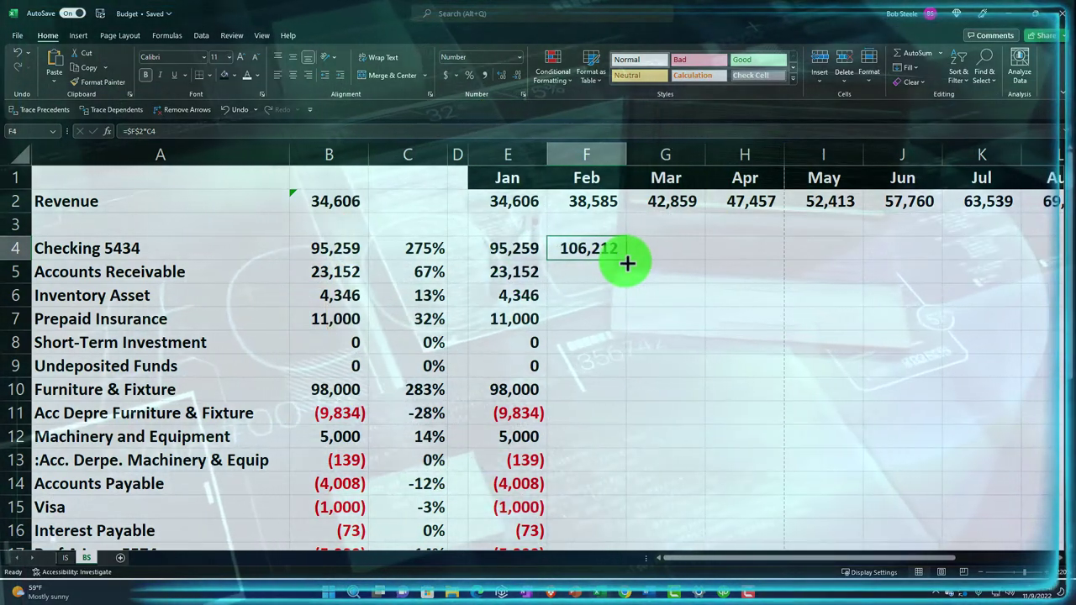
{"action": "double_click", "coordinate": [626, 261]}
Copy January's total formula from E28 into F28 to total the February column.
{"action": "scroll", "coordinate": [626, 261], "scroll_direction": "down", "scroll_amount": 6}
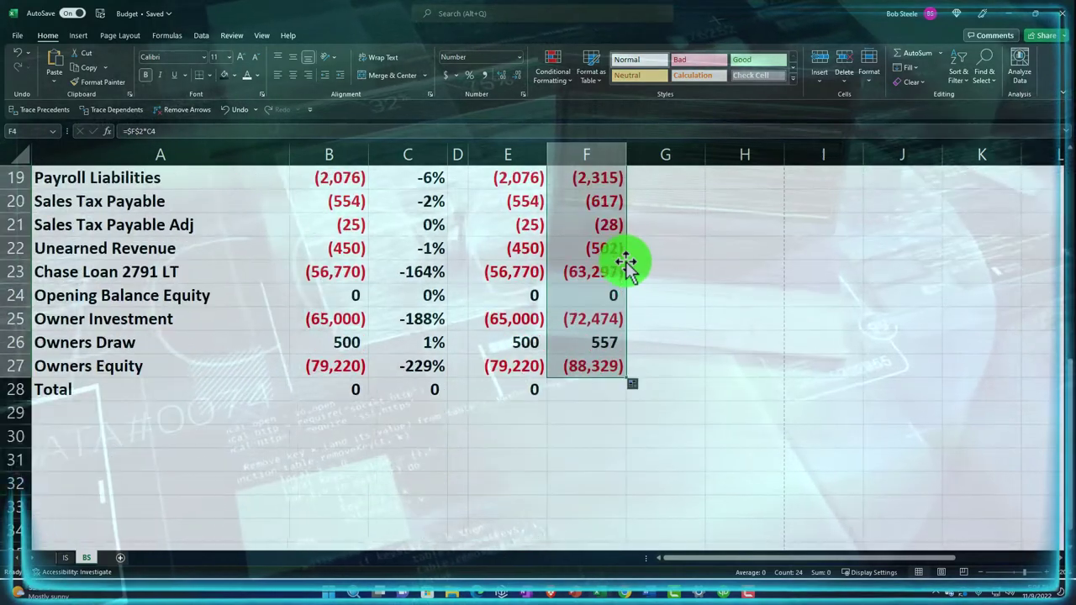
{"action": "left_click", "coordinate": [537, 385]}
{"action": "left_click_drag", "start_coordinate": [547, 401], "coordinate": [602, 417]}
{"action": "key", "text": "Right"}
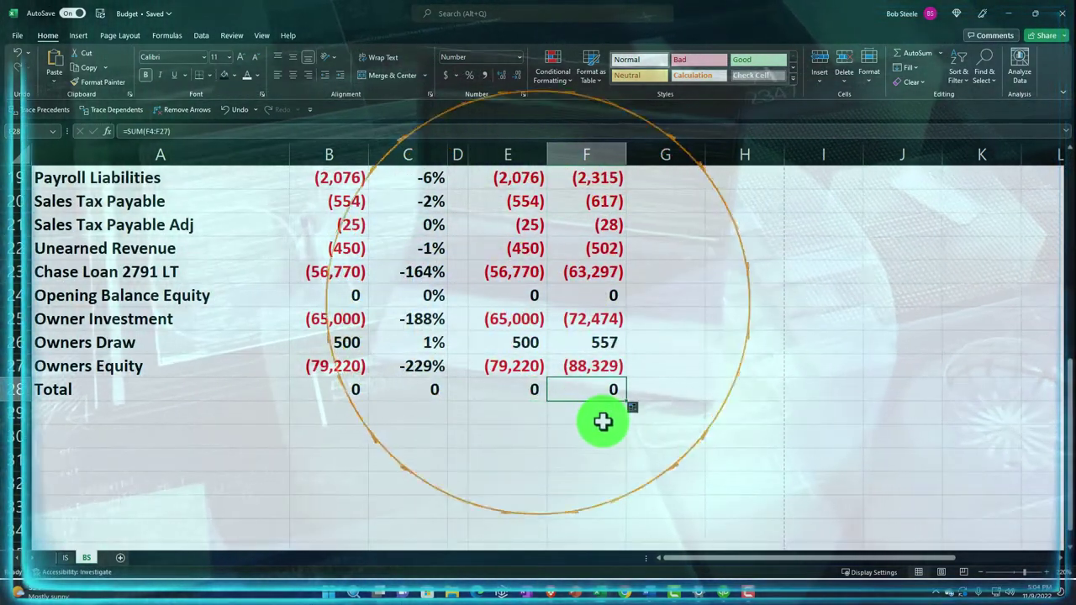
Review the February asset balances from Checking 5434 through the equipment and accumulated depreciation accounts against revenue growth.
{"action": "scroll", "coordinate": [602, 422], "scroll_direction": "up", "scroll_amount": 6}
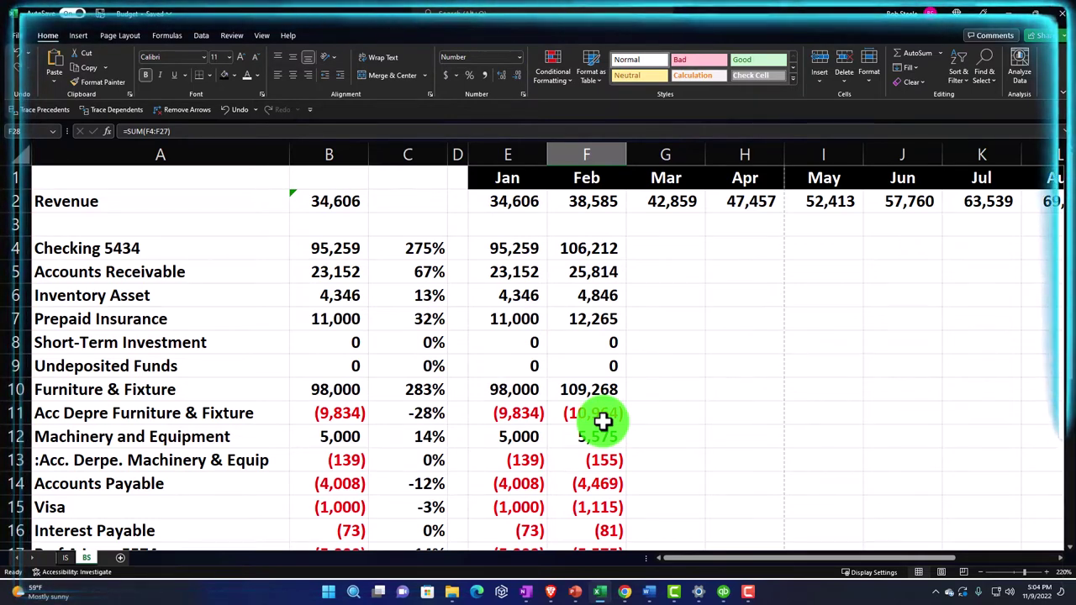
{"action": "left_click", "coordinate": [593, 248]}
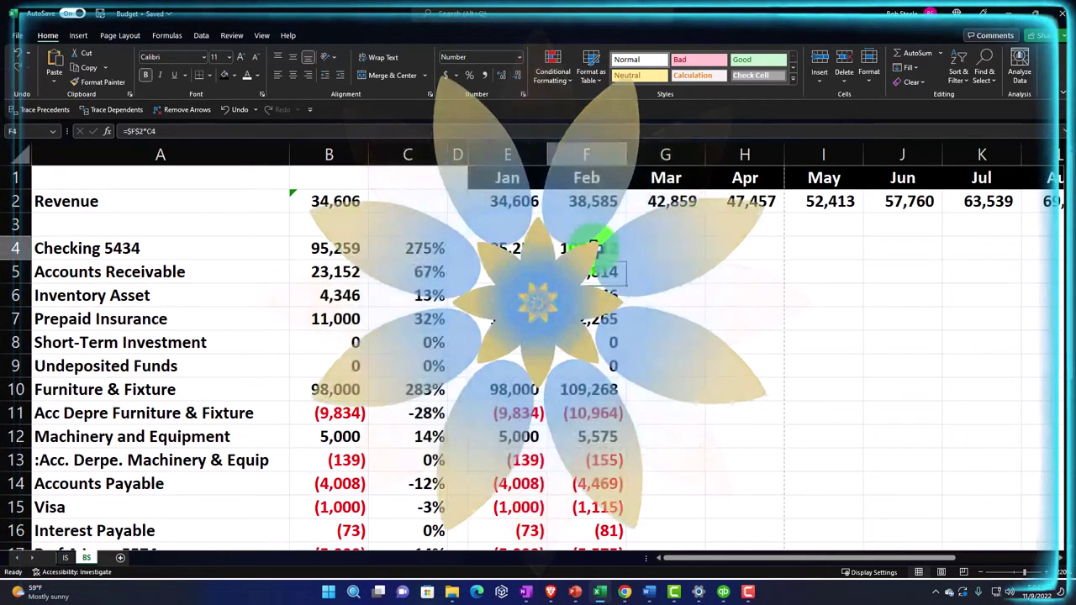
{"action": "key", "text": "Up"}
{"action": "key", "text": "Up"}
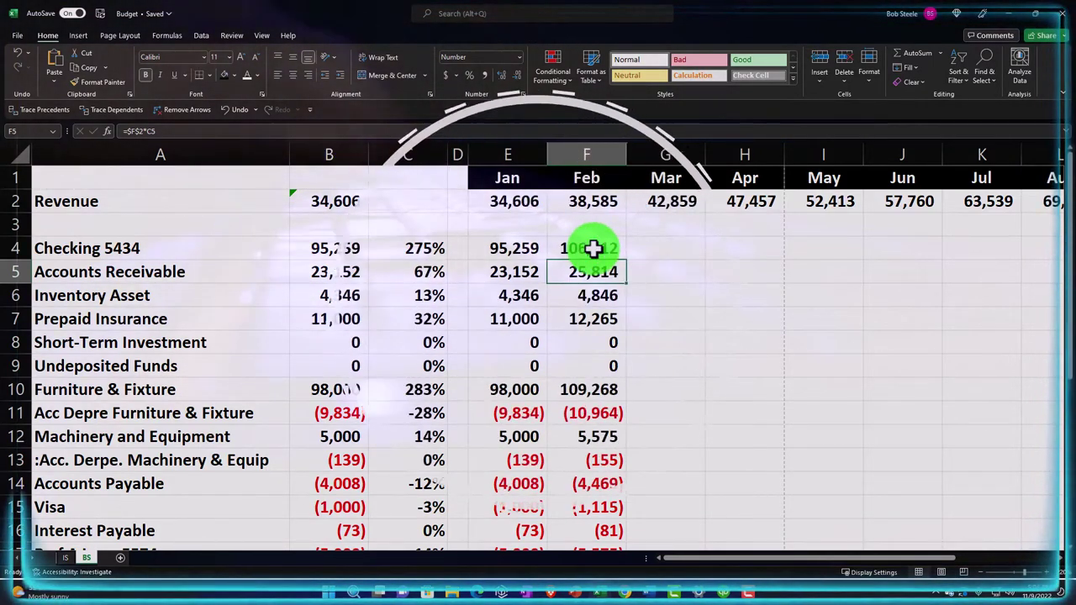
{"action": "key", "text": "Down"}
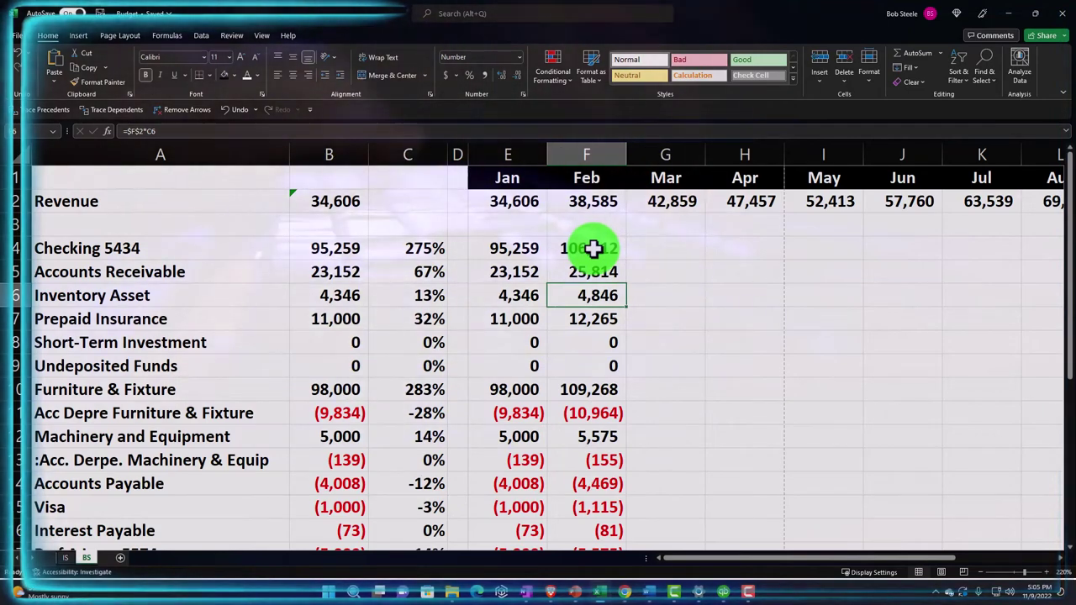
{"action": "key", "text": "Down"}
{"action": "key", "text": "Down"}
{"action": "key", "text": "Down"}
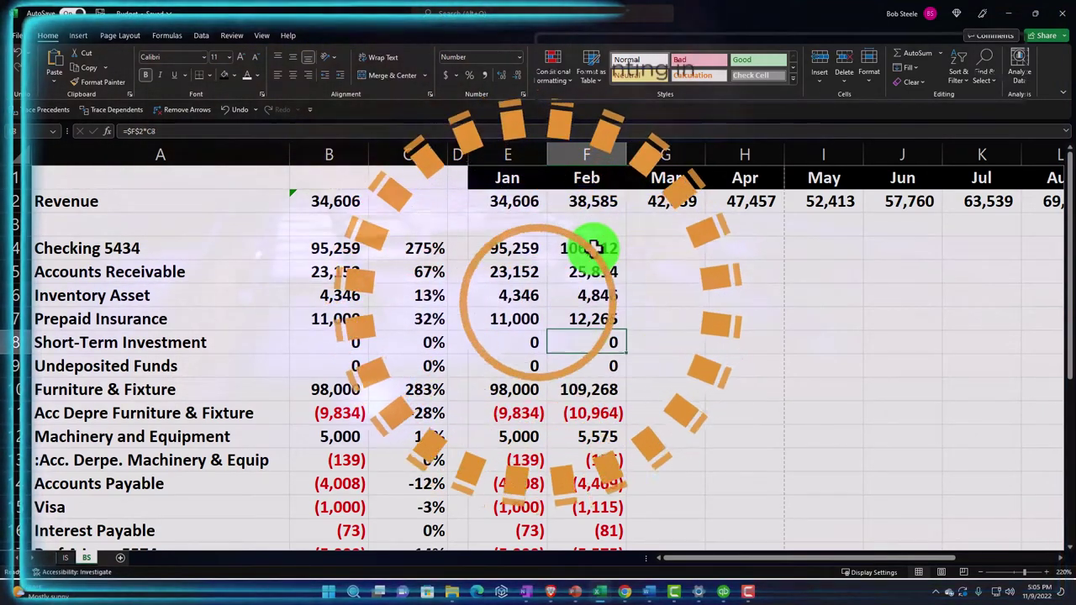
{"action": "key", "text": "Up"}
{"action": "key", "text": "Down"}
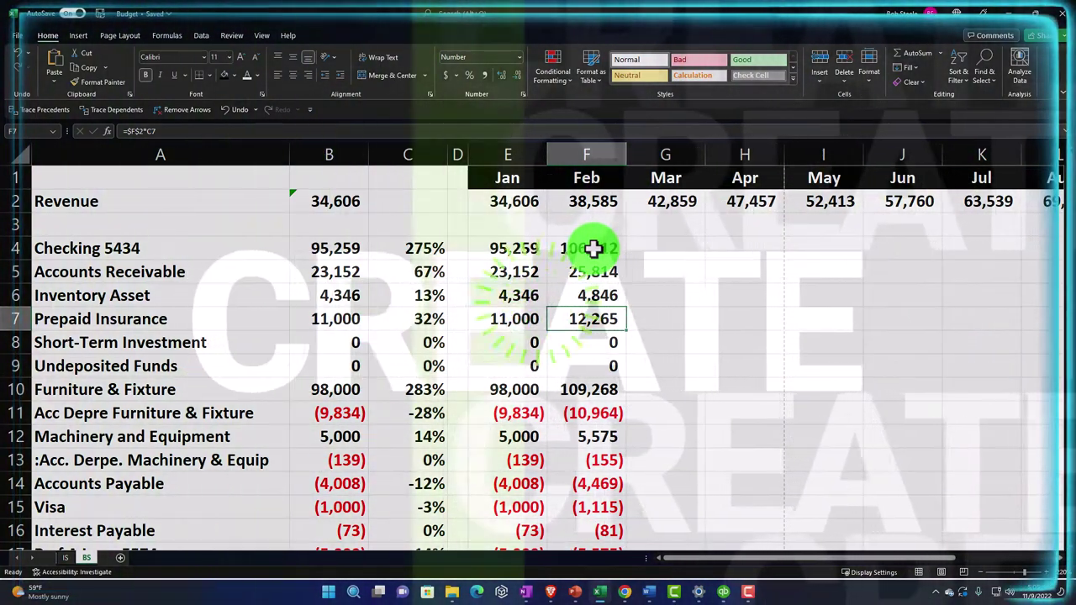
{"action": "key", "text": "Down"}
{"action": "key", "text": "Down"}
{"action": "key", "text": "Down"}
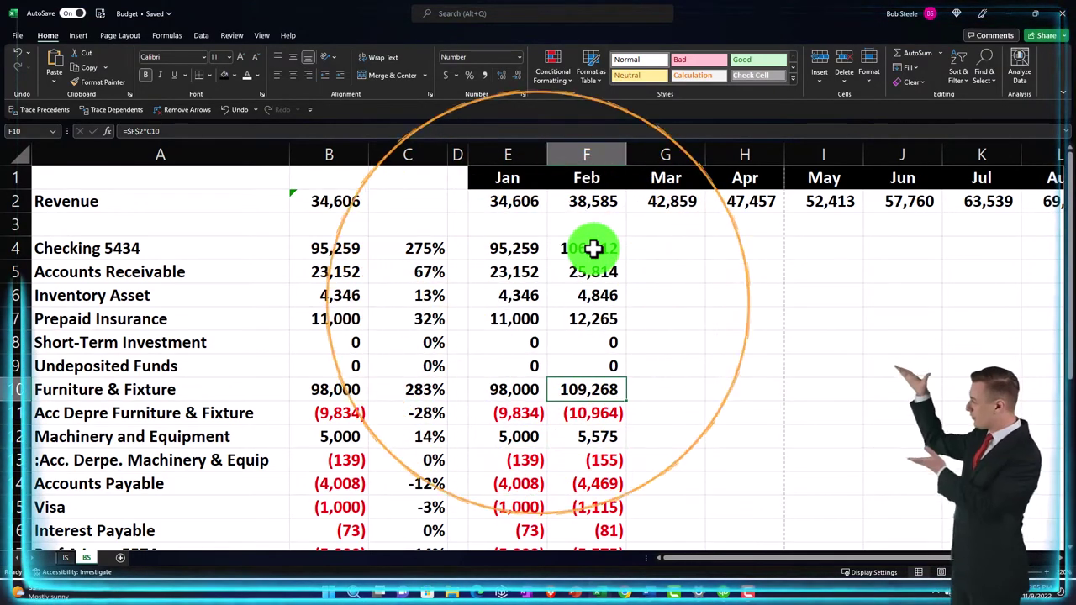
{"action": "key", "text": "Down"}
{"action": "key", "text": "Down"}
{"action": "key", "text": "Down"}
{"action": "key", "text": "Down"}
{"action": "key", "text": "Down"}
{"action": "key", "text": "Down"}
{"action": "scroll", "coordinate": [594, 248], "scroll_direction": "down", "scroll_amount": 2}
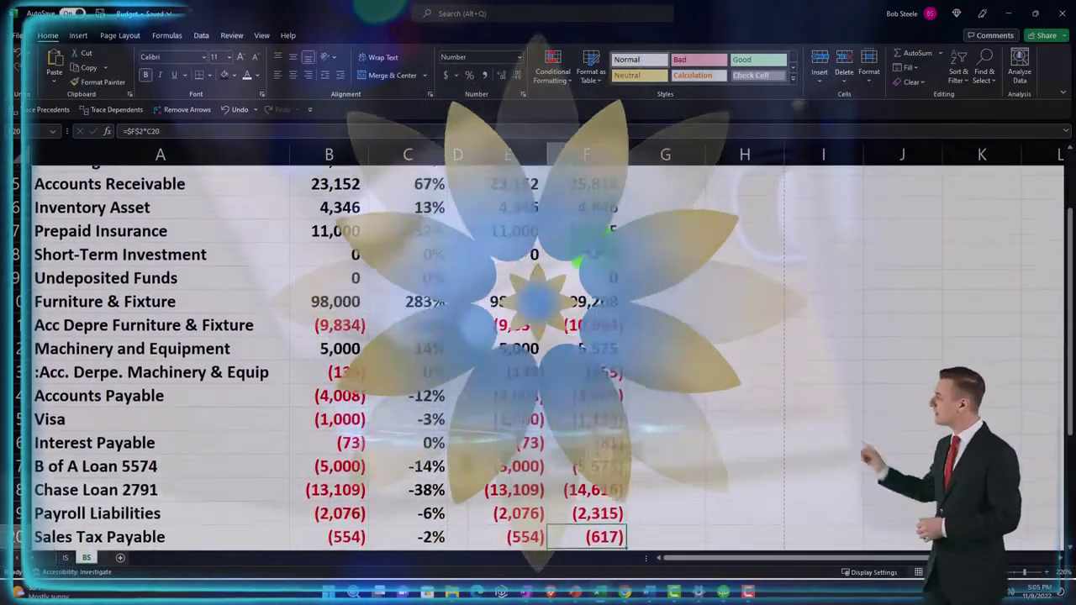
Review the February liability and equity balances from Accounts Payable down to the total row.
{"action": "key", "text": "Up"}
{"action": "key", "text": "Up"}
{"action": "key", "text": "Up"}
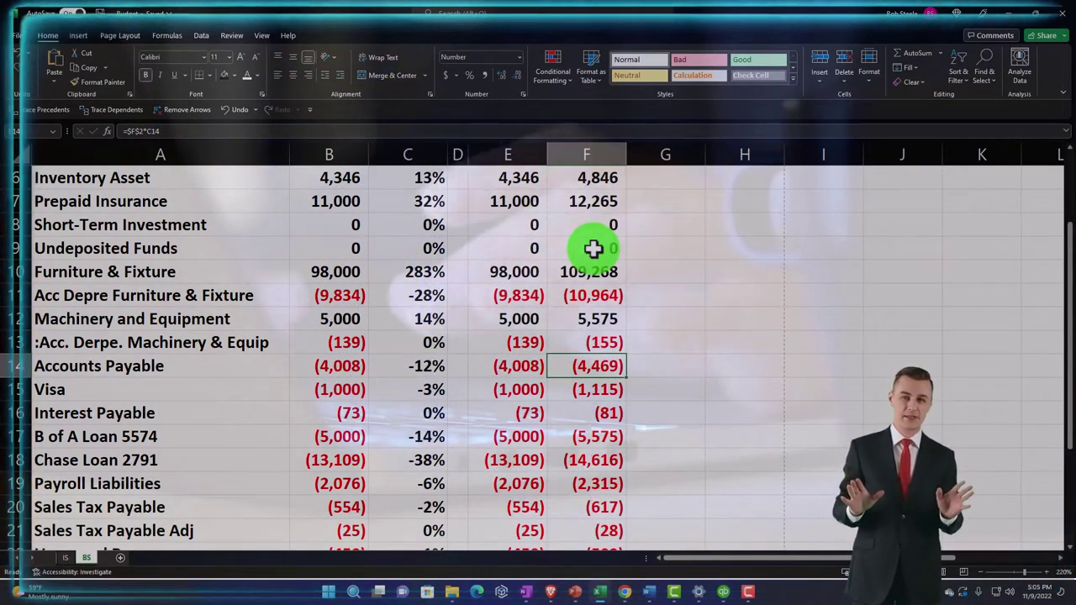
{"action": "key", "text": "Down"}
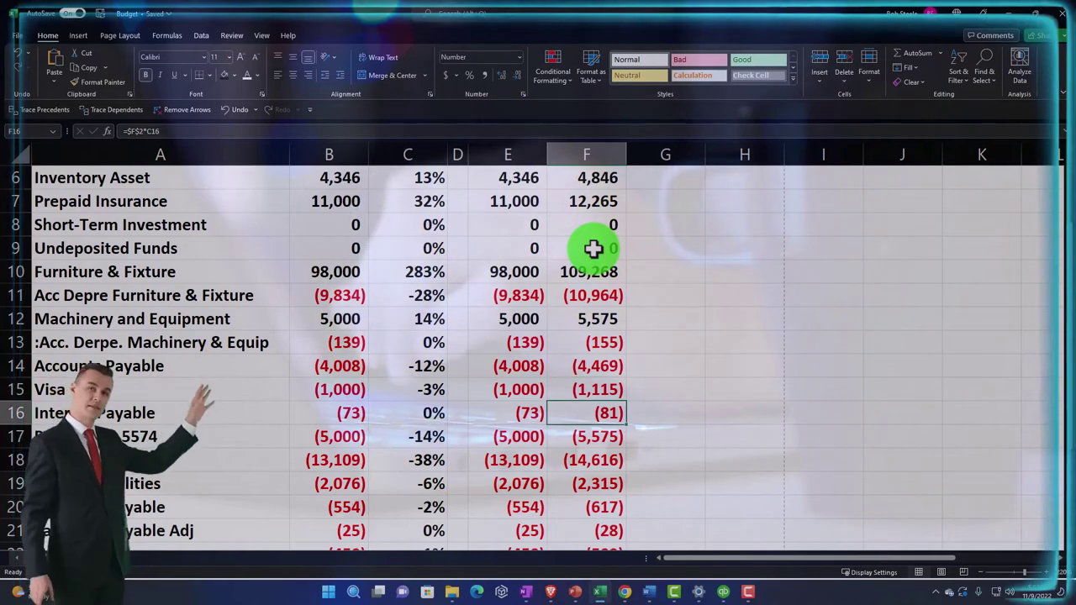
{"action": "key", "text": "Down"}
{"action": "key", "text": "Down"}
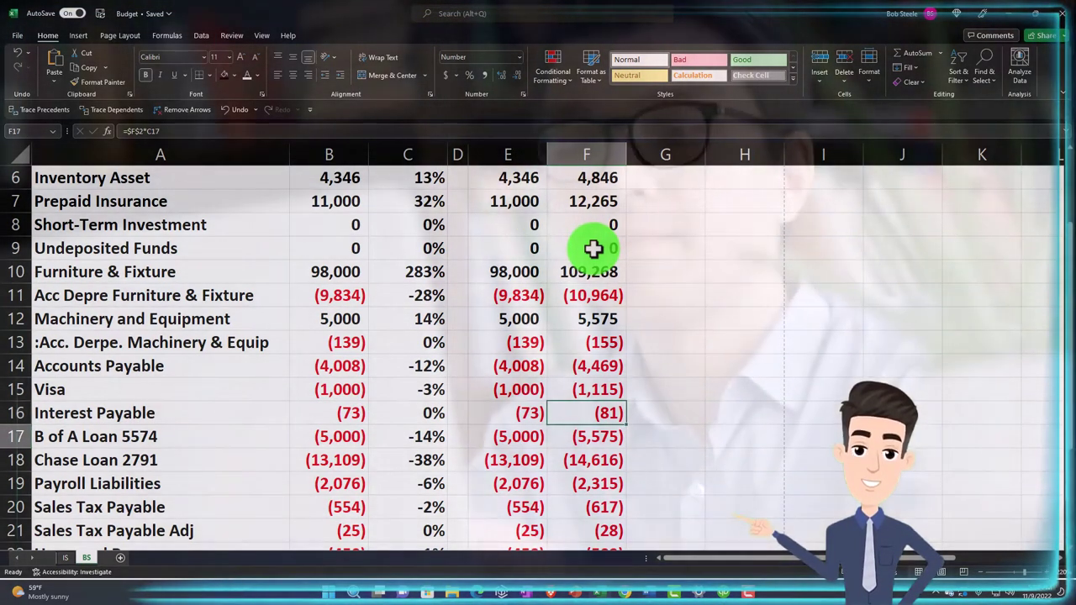
{"action": "key", "text": "Down"}
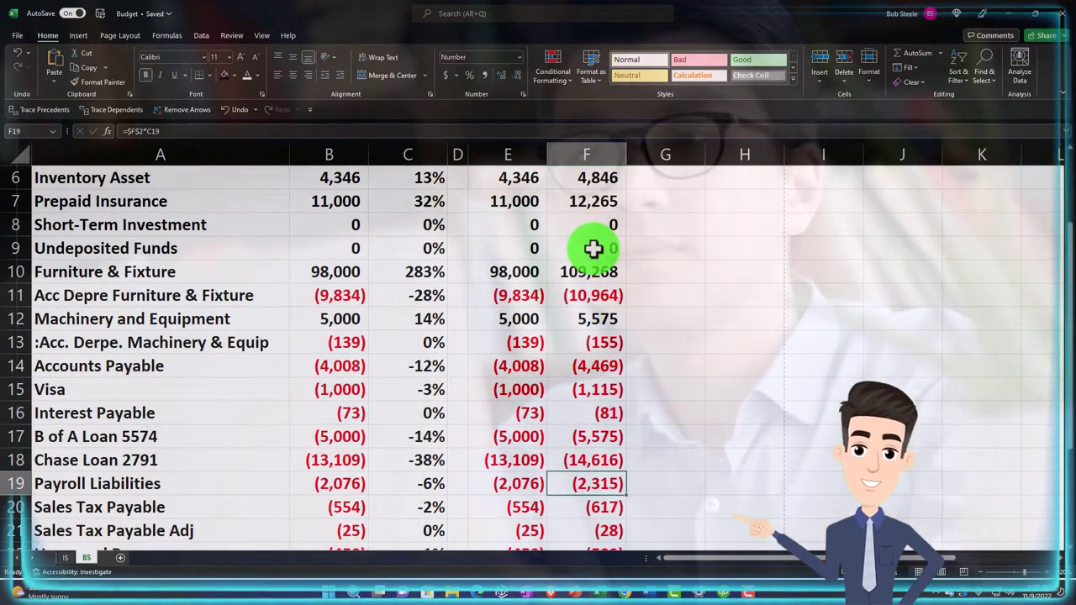
{"action": "key", "text": "Down"}
{"action": "key", "text": "Down"}
{"action": "key", "text": "Down"}
{"action": "key", "text": "Down"}
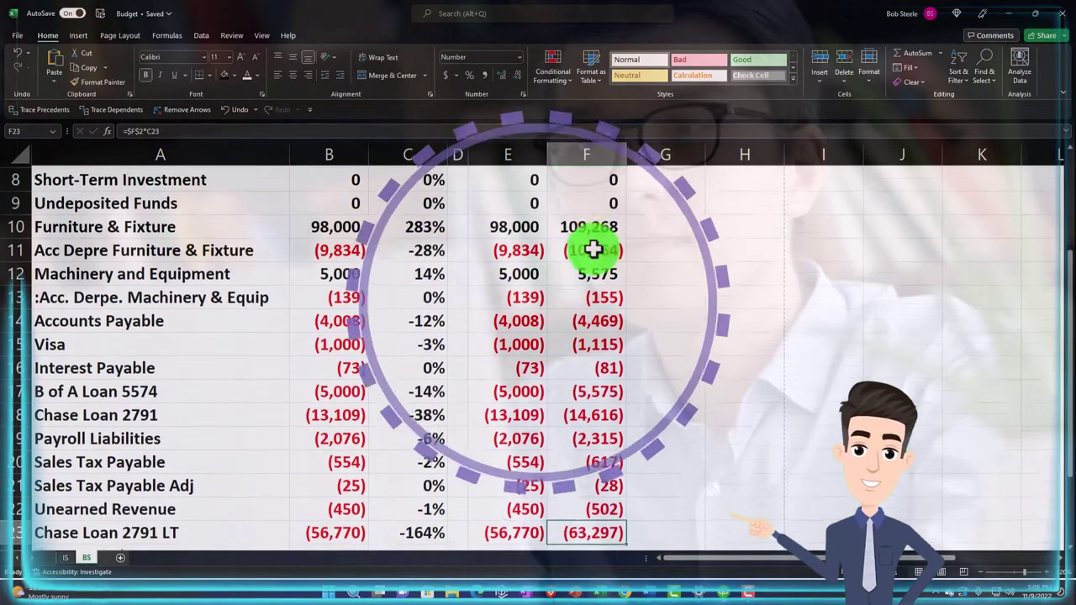
{"action": "key", "text": "Up"}
{"action": "key", "text": "Up"}
{"action": "key", "text": "Up"}
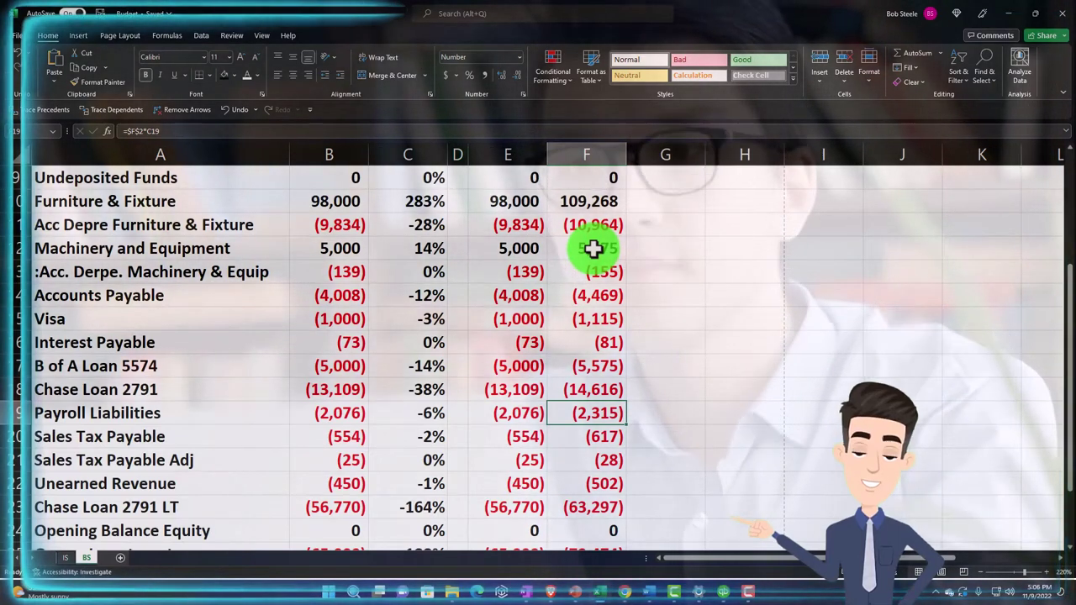
{"action": "key", "text": "Down"}
{"action": "key", "text": "Down"}
{"action": "key", "text": "Down"}
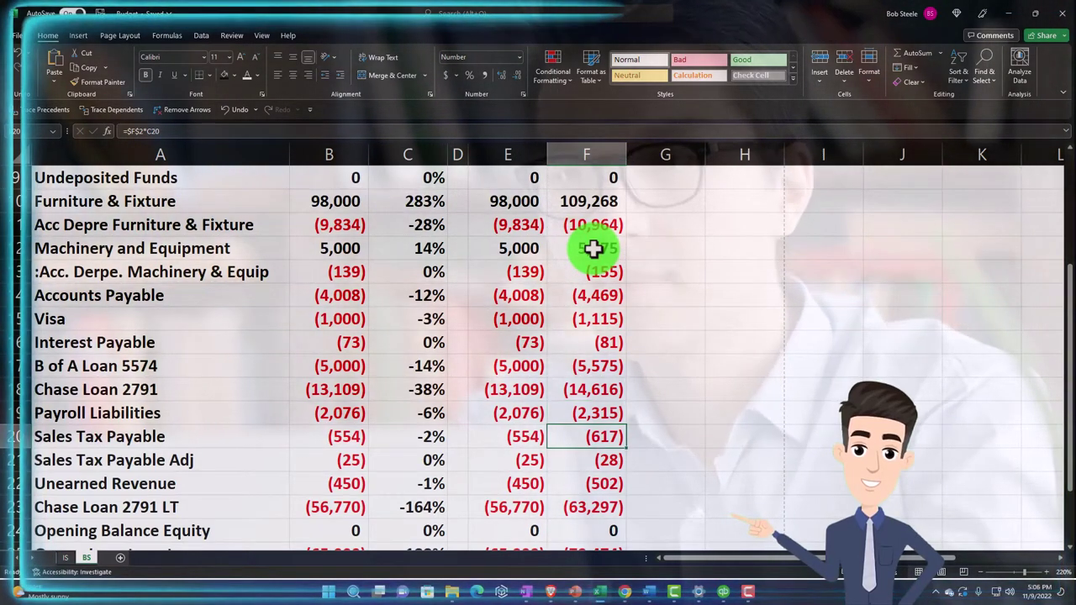
{"action": "key", "text": "Down"}
{"action": "key", "text": "Down"}
{"action": "key", "text": "Down"}
{"action": "key", "text": "Down"}
{"action": "key", "text": "Down"}
{"action": "key", "text": "Down"}
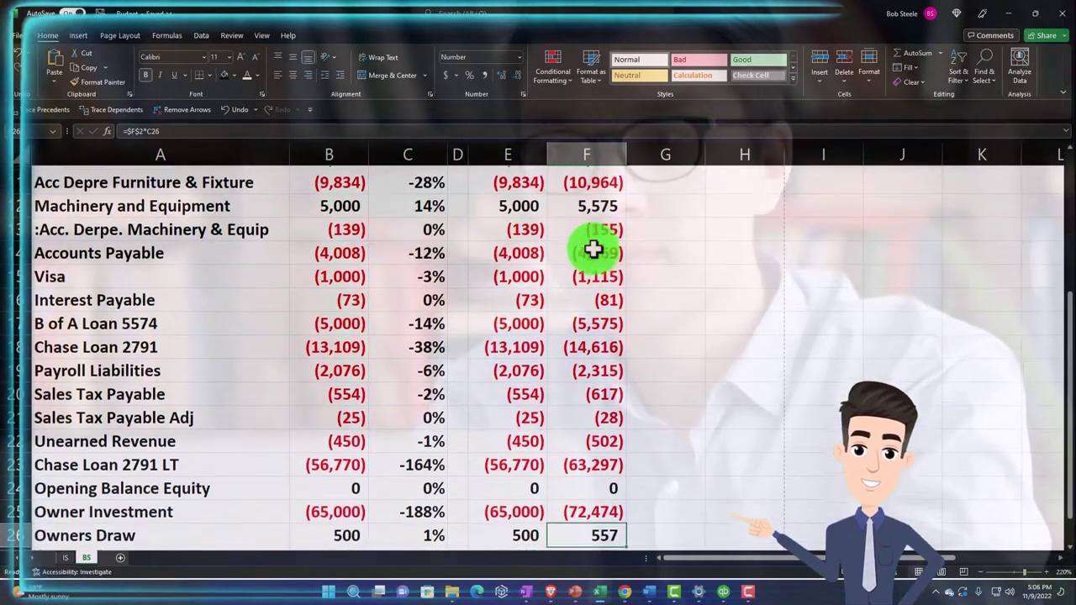
{"action": "key", "text": "Down"}
{"action": "key", "text": "Down"}
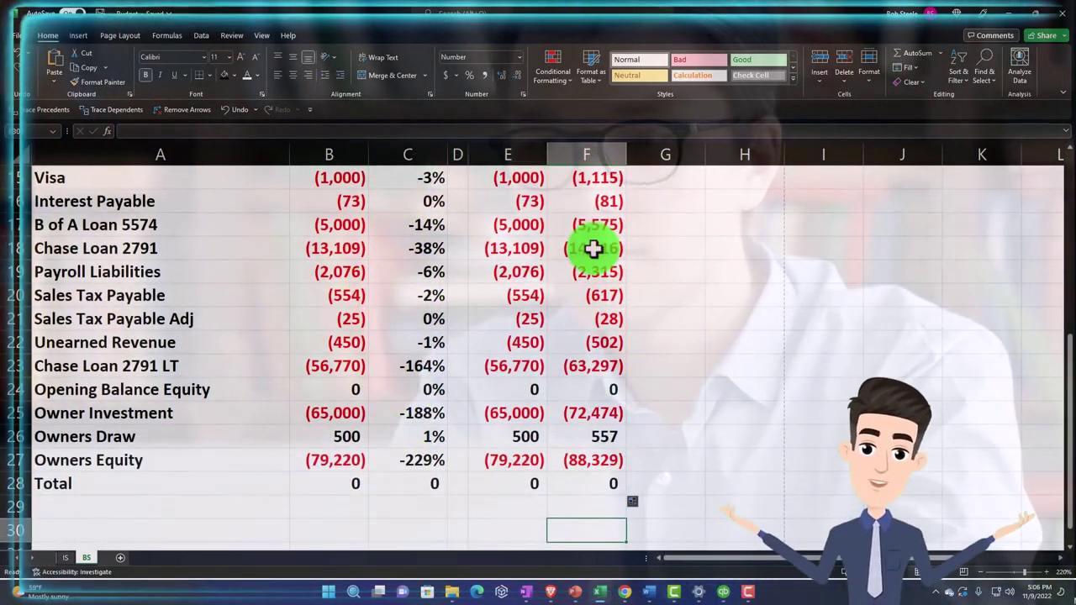
Replace February's Prepaid Insurance formula in F7 with a reference to January's balance in E7.
{"action": "scroll", "coordinate": [592, 245], "scroll_direction": "up", "scroll_amount": 5}
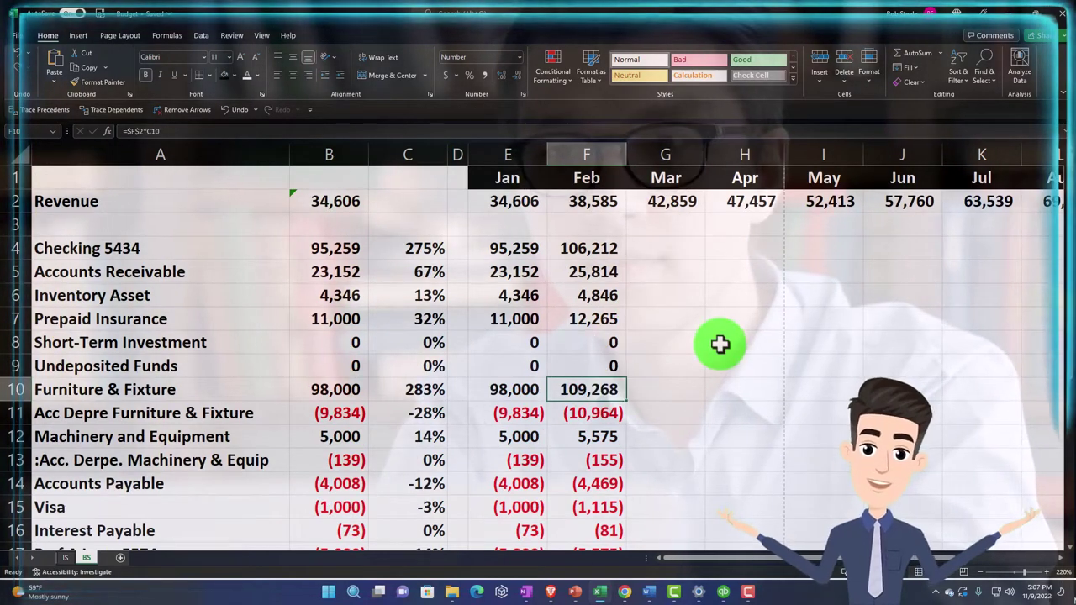
{"action": "key", "text": "Up"}
{"action": "key", "text": "Up"}
{"action": "key", "text": "Up"}
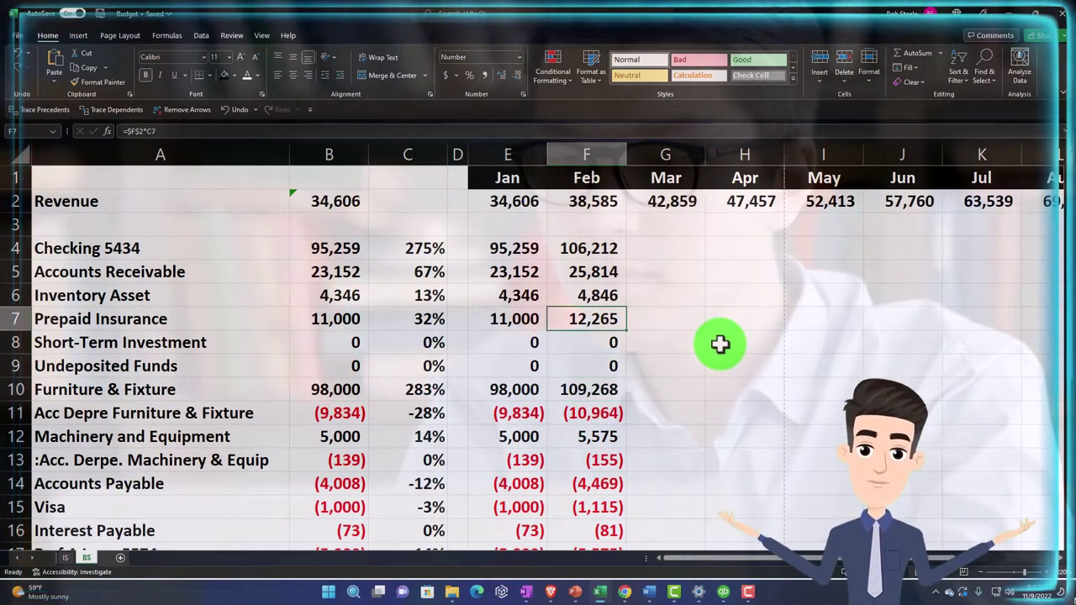
{"action": "type", "text": "="}
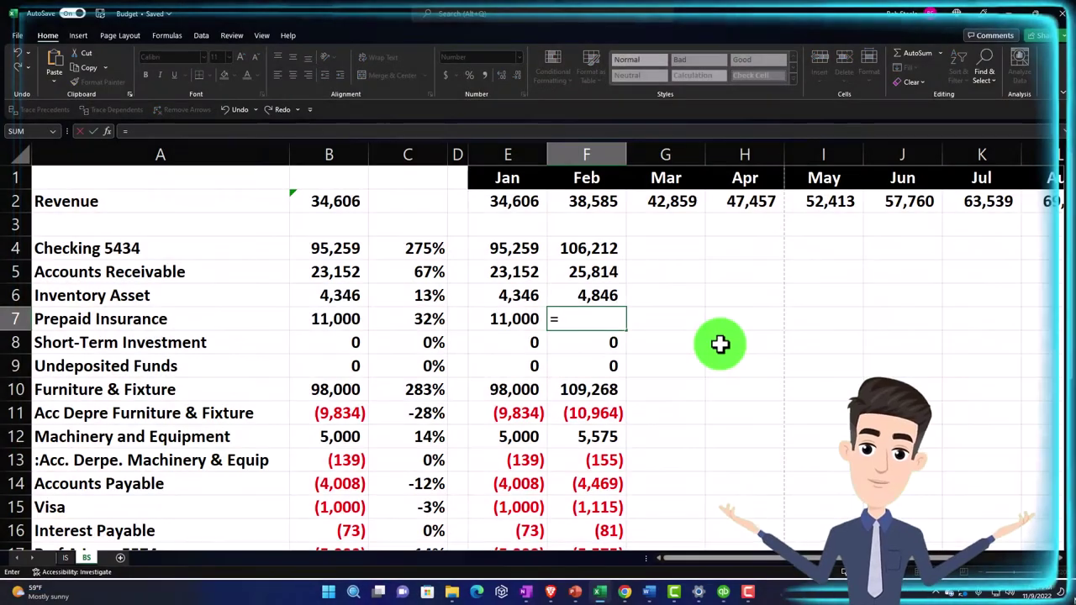
{"action": "key", "text": "Return"}
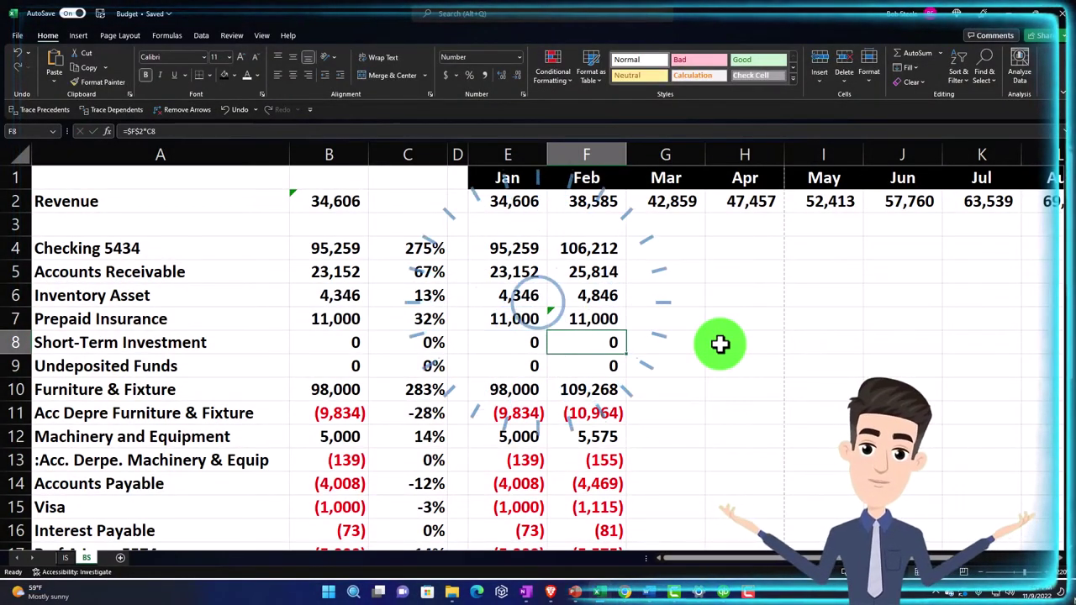
Set February's Furniture & Fixture in F10 and its accumulated depreciation in F11 equal to January's balances in E10 and E11.
{"action": "key", "text": "Down"}
{"action": "key", "text": "Down"}
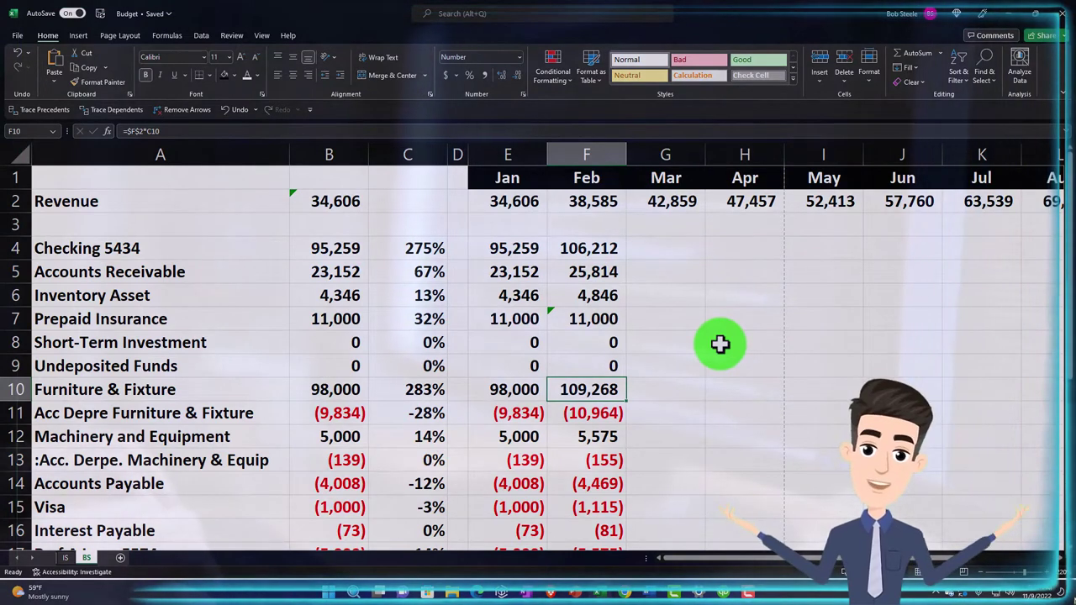
{"action": "key", "text": "Return"}
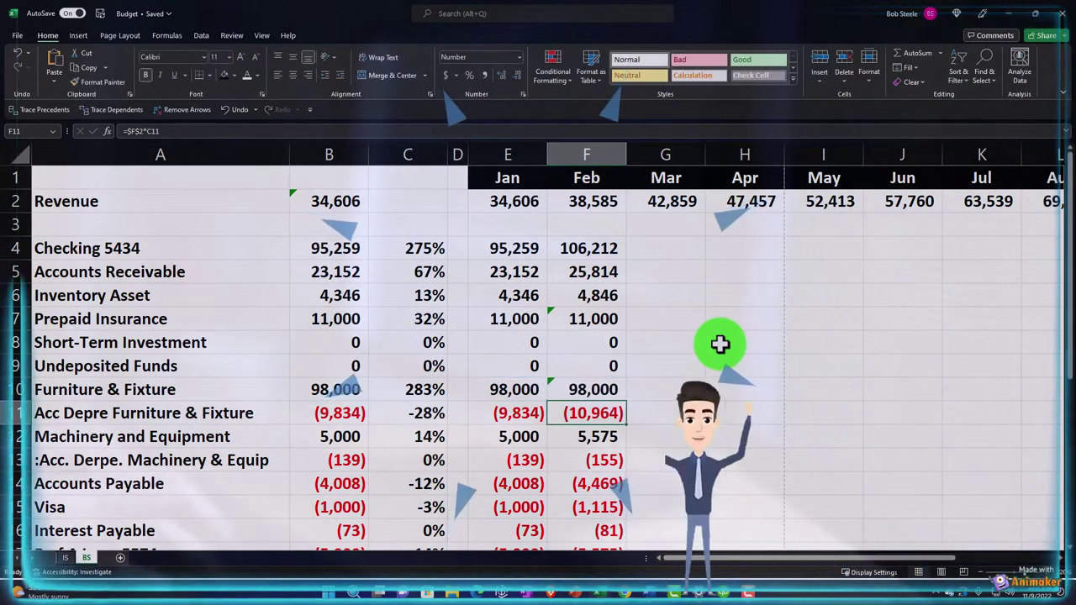
{"action": "type", "text": "="}
{"action": "key", "text": "Left"}
{"action": "key", "text": "Return"}
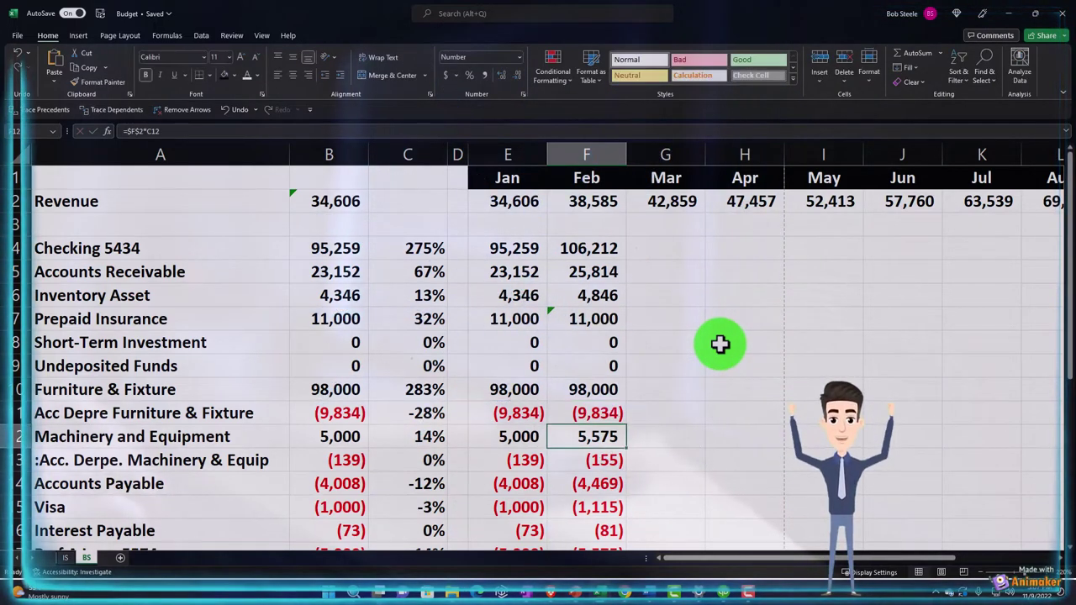
Set February's Machinery and Equipment in F12 and its accumulated depreciation in F13 equal to January's balances in E12 and E13.
{"action": "type", "text": "="}
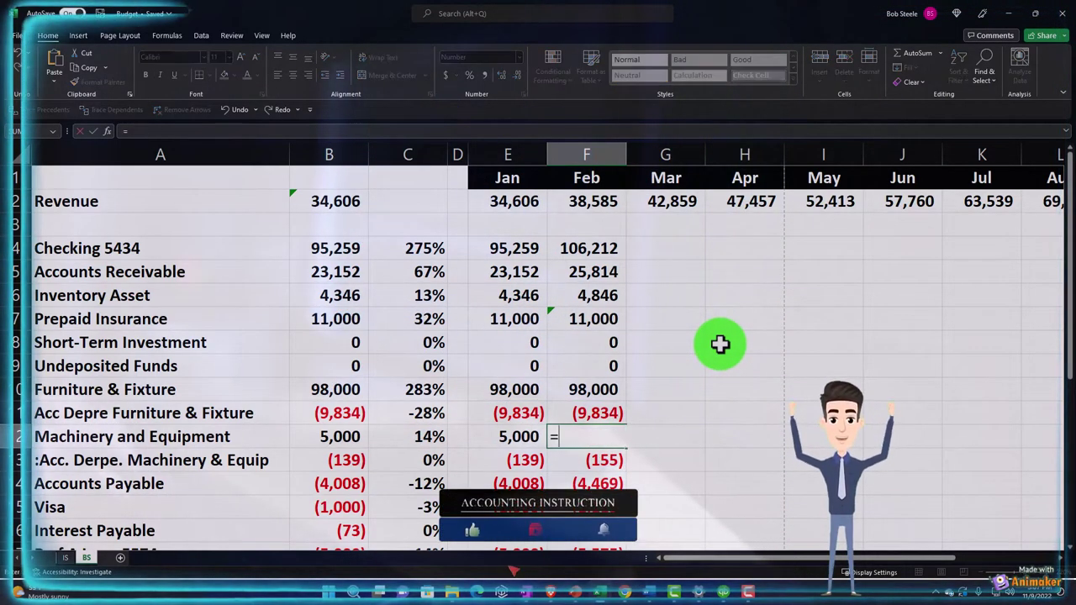
{"action": "key", "text": "Return"}
{"action": "type", "text": "="}
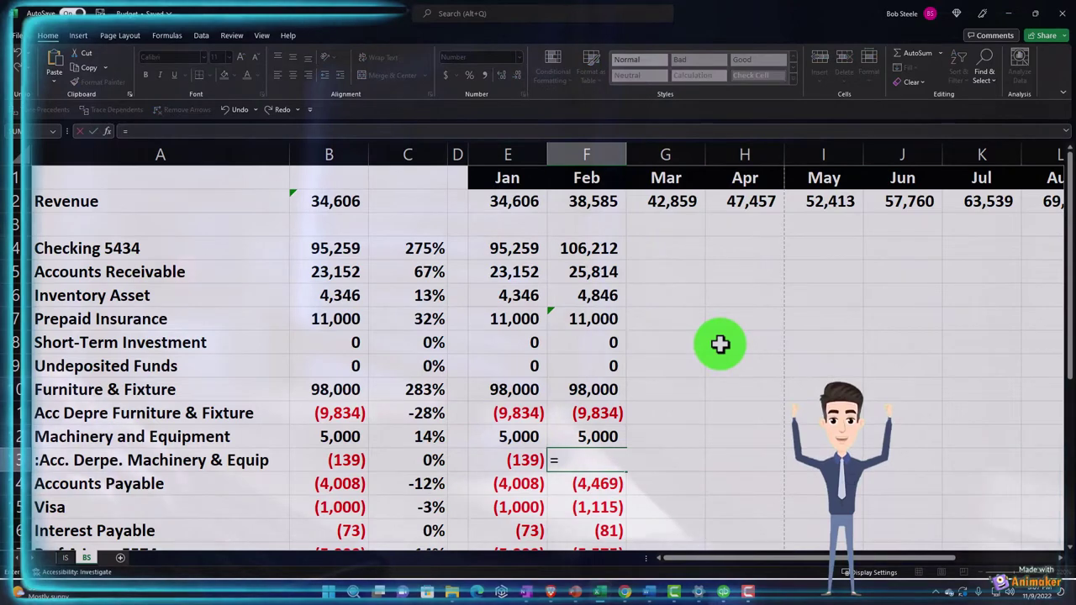
{"action": "key", "text": "Return"}
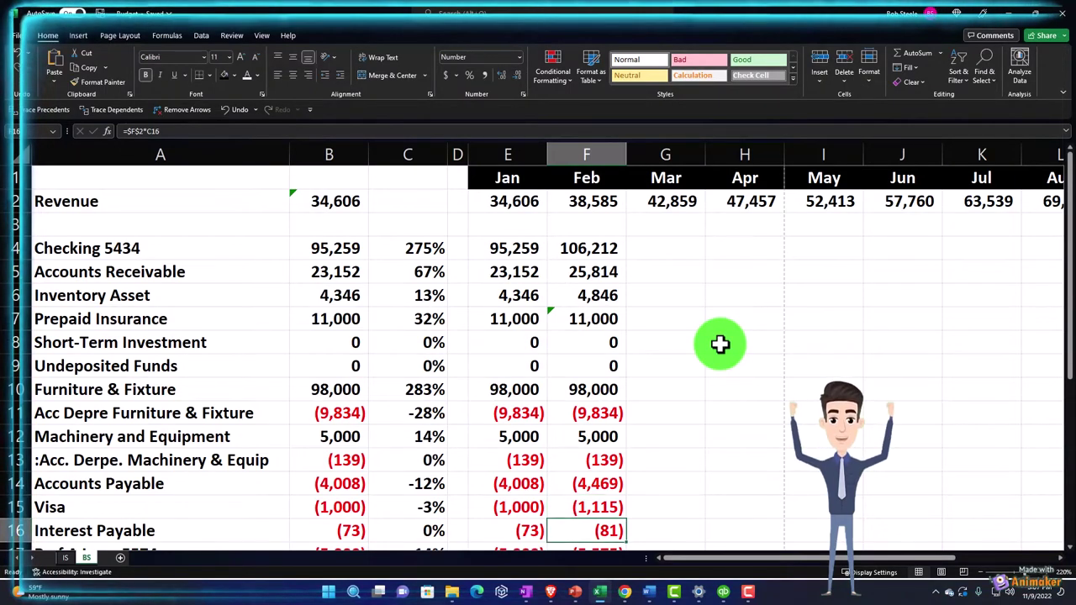
Set February's Interest Payable in F16 equal to January's balance in E16.
{"action": "key", "text": "Down"}
{"action": "key", "text": "Down"}
{"action": "key", "text": "Down"}
{"action": "key", "text": "Down"}
{"action": "key", "text": "Down"}
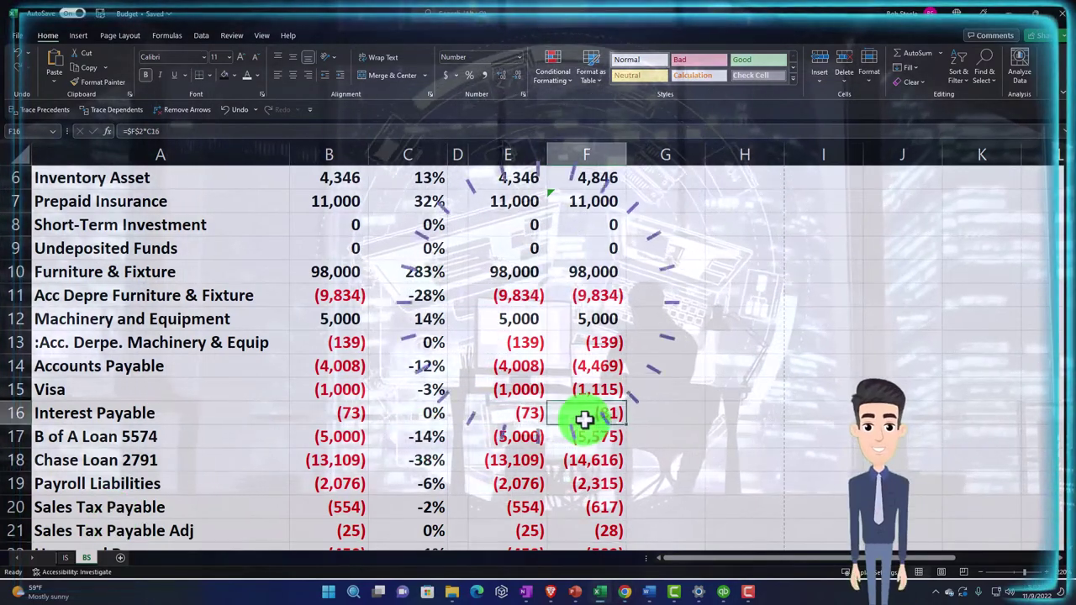
{"action": "type", "text": "="}
{"action": "key", "text": "Return"}
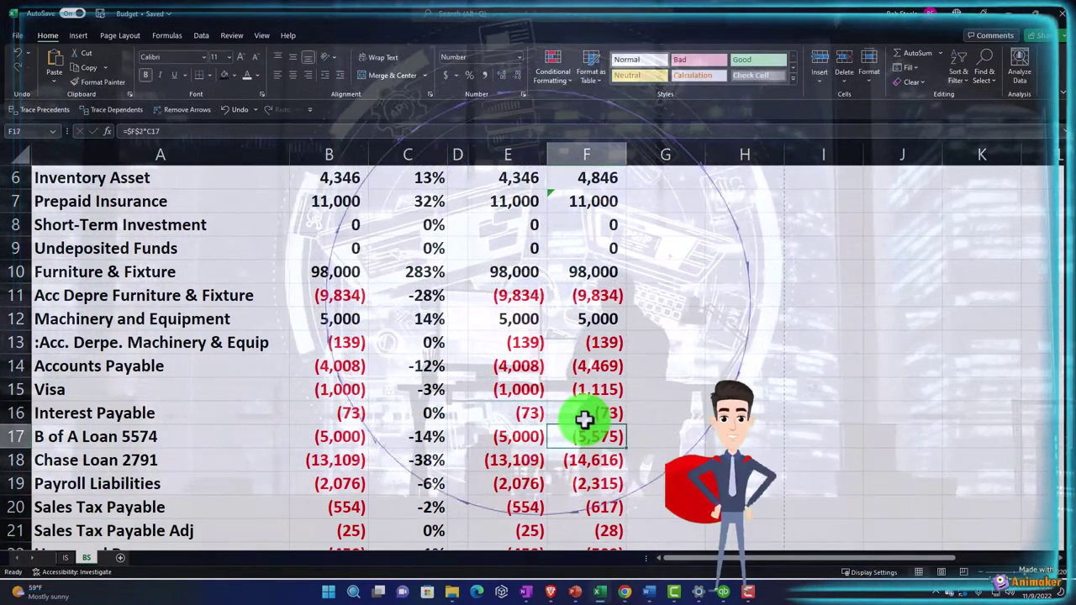
Set February's B of A Loan in F17 and Chase Loan in F18 equal to January's balances in E17 and E18.
{"action": "type", "text": "="}
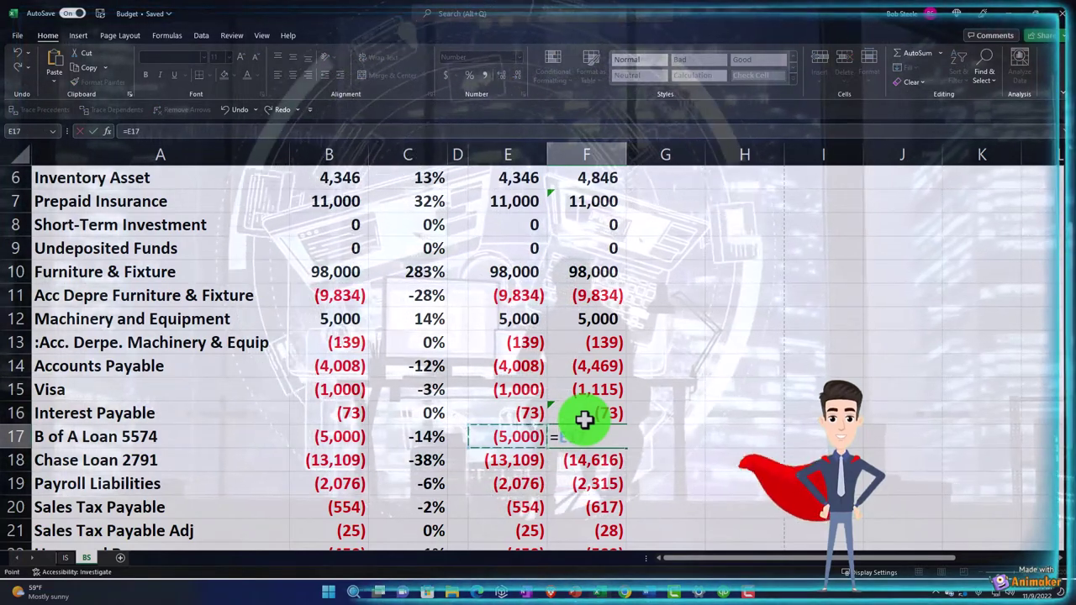
{"action": "key", "text": "Return"}
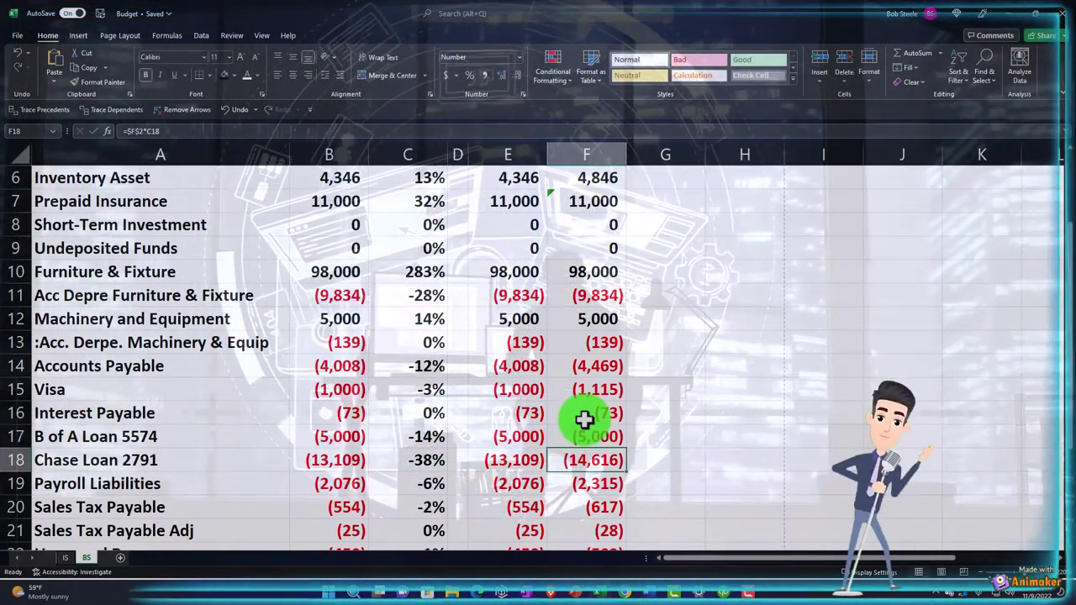
{"action": "type", "text": "="}
{"action": "key", "text": "Left"}
{"action": "key", "text": "Return"}
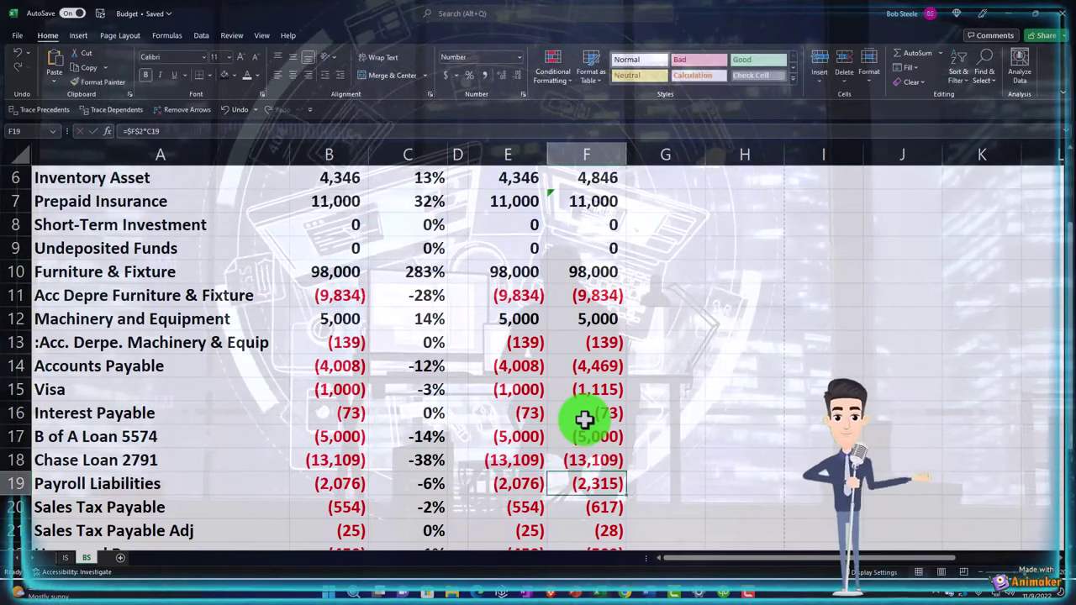
Set February's Owner Investment in F25 and Owners Draw in F26 equal to January's balances in E25 and E26.
{"action": "key", "text": "Down"}
{"action": "key", "text": "Down"}
{"action": "key", "text": "Down"}
{"action": "key", "text": "Down"}
{"action": "key", "text": "Down"}
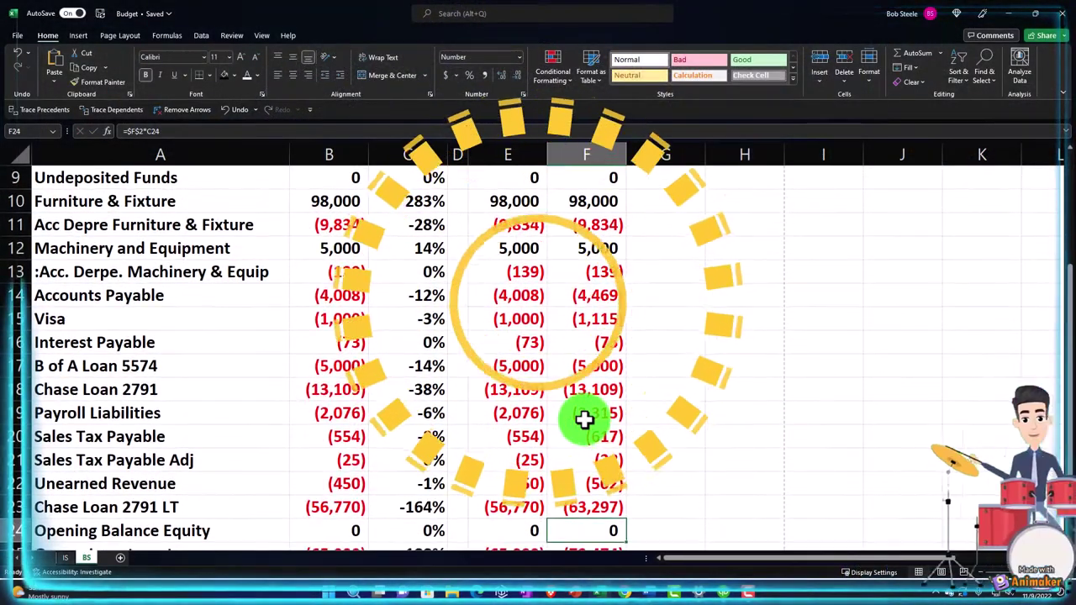
{"action": "scroll", "coordinate": [584, 419], "scroll_direction": "down", "scroll_amount": 2}
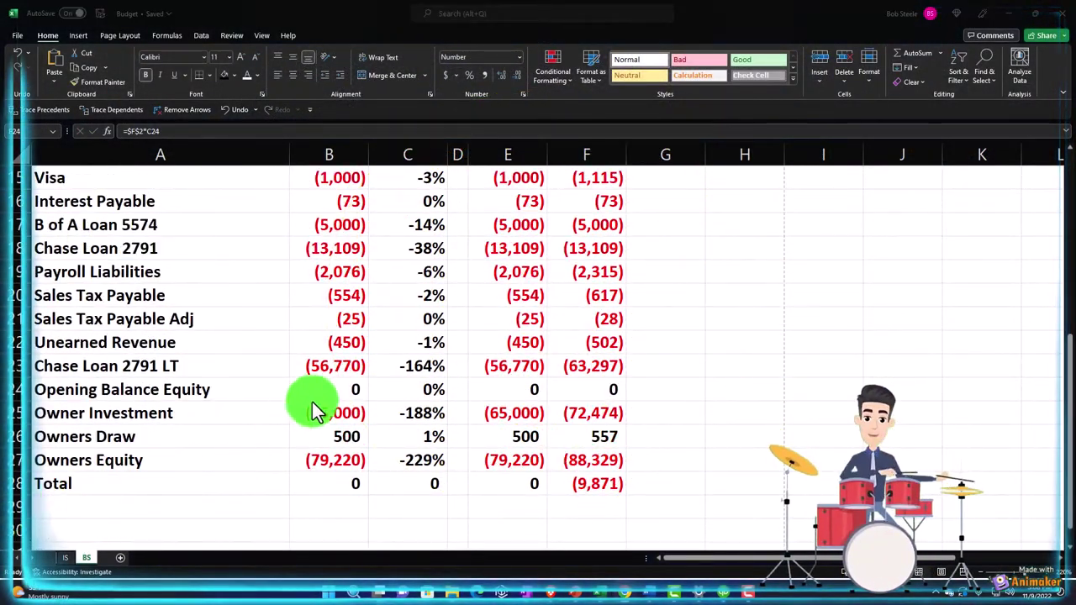
{"action": "left_click", "coordinate": [569, 413]}
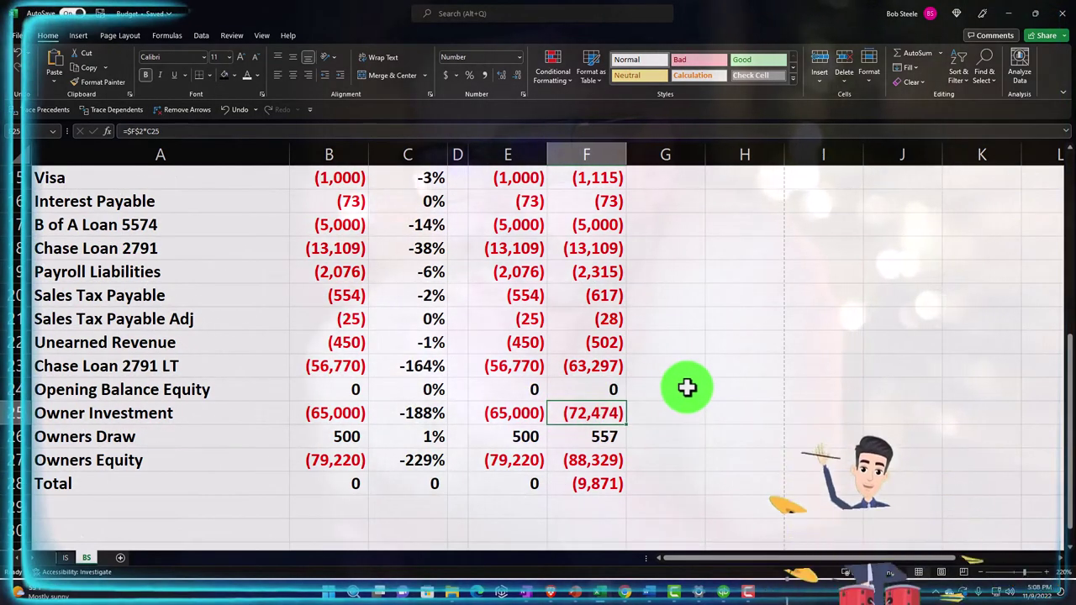
{"action": "type", "text": "="}
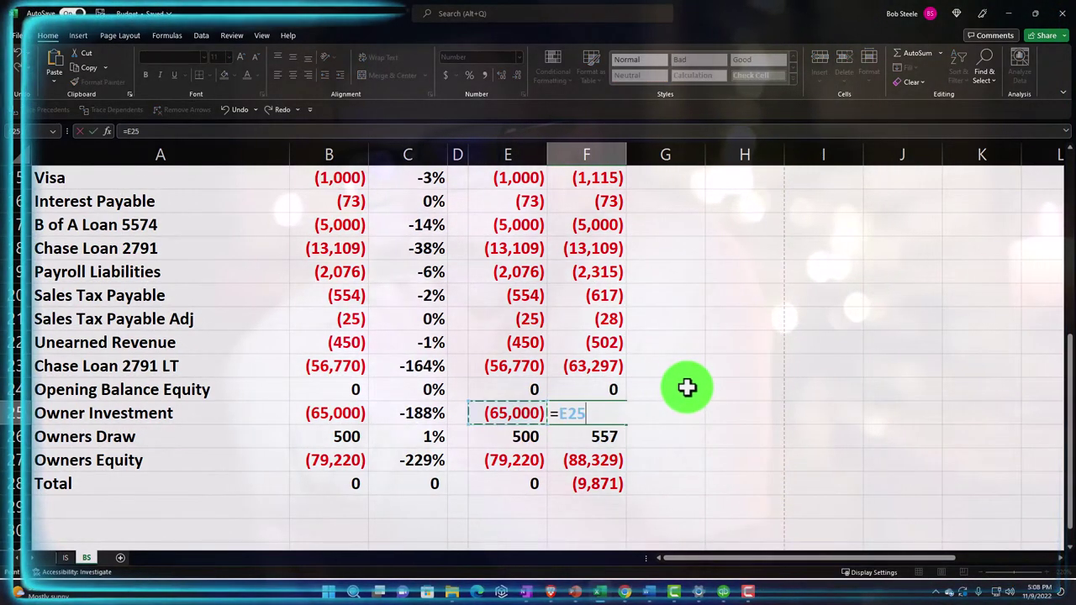
{"action": "key", "text": "Return"}
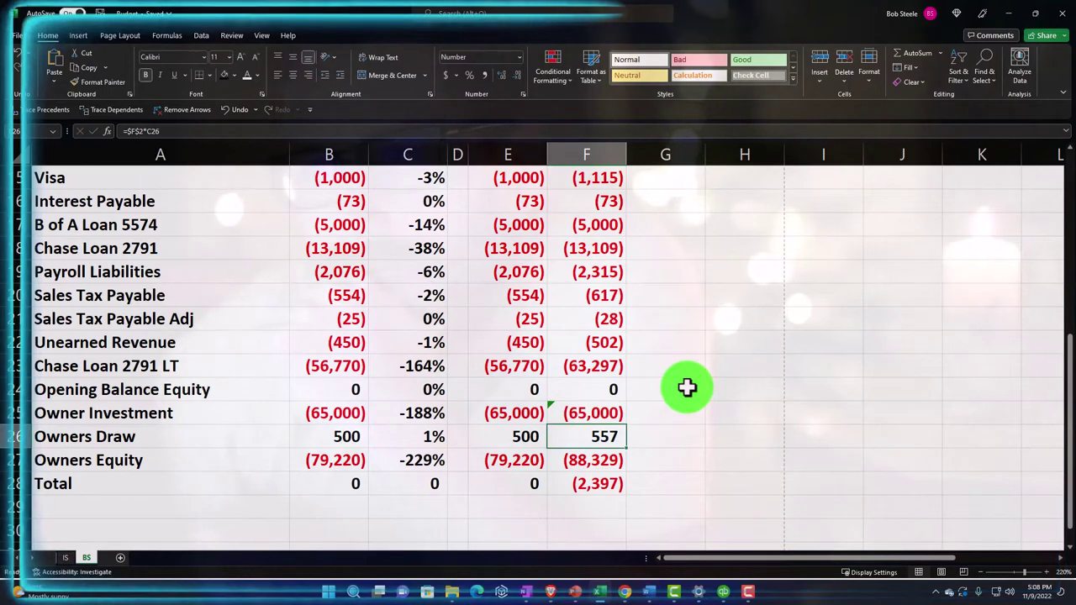
{"action": "type", "text": "="}
{"action": "key", "text": "Left"}
{"action": "key", "text": "Return"}
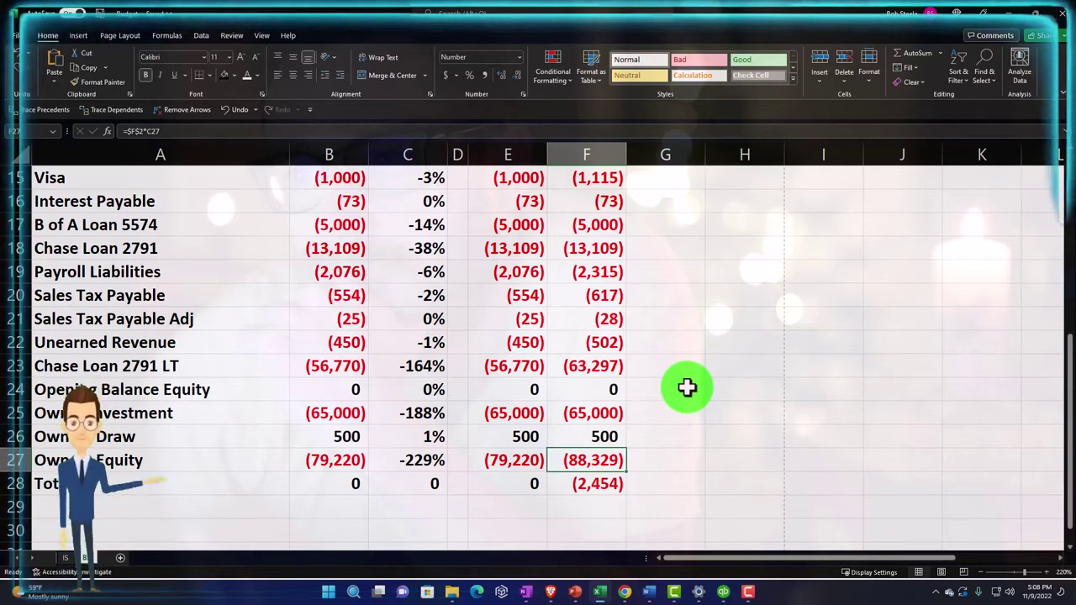
Set February's long-term Chase Loan balance in F23 equal to January's balance in E23.
{"action": "key", "text": "Up"}
{"action": "key", "text": "Up"}
{"action": "key", "text": "Up"}
{"action": "key", "text": "Up"}
{"action": "scroll", "coordinate": [687, 387], "scroll_direction": "up", "scroll_amount": 2}
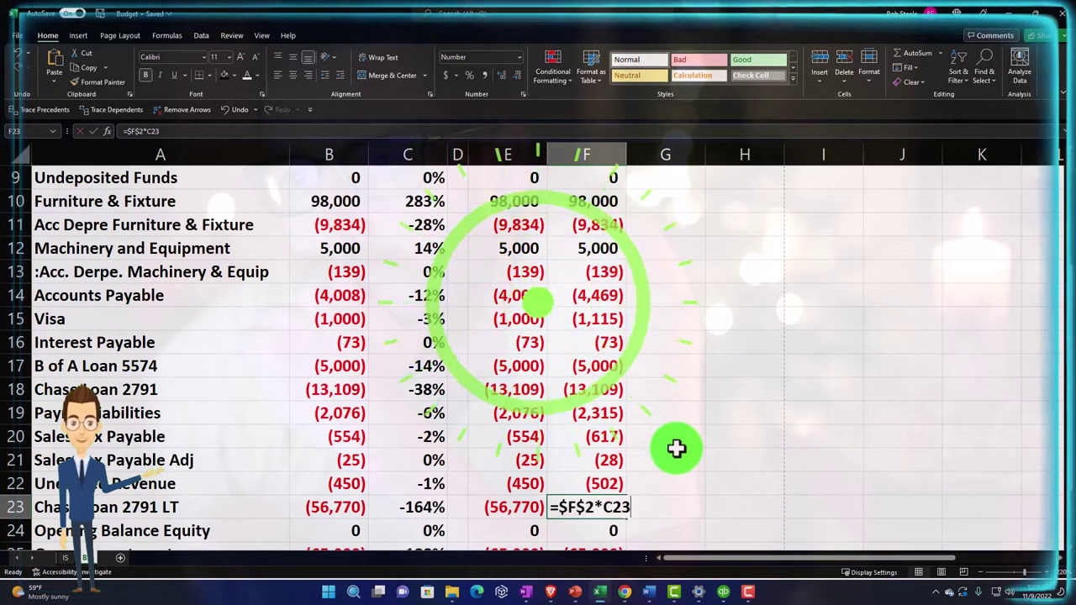
{"action": "type", "text": "="}
{"action": "key", "text": "Left"}
{"action": "key", "text": "Return"}
Inspect the formula behind February's Total in F28.
{"action": "key", "text": "Down"}
{"action": "key", "text": "Down"}
{"action": "key", "text": "Down"}
{"action": "key", "text": "Down"}
{"action": "key", "text": "Down"}
{"action": "key", "text": "Down"}
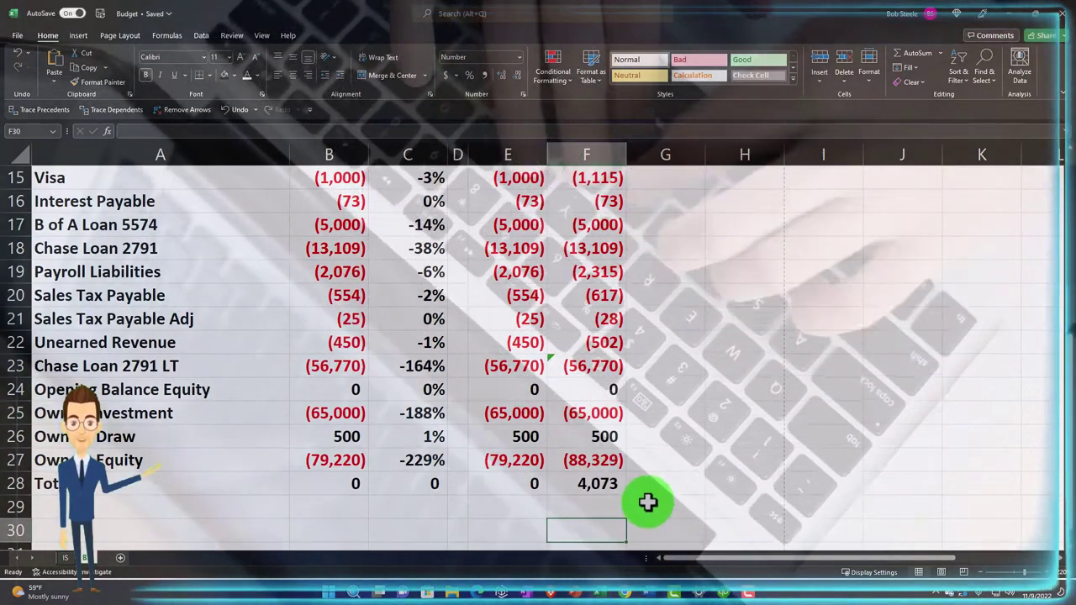
{"action": "double_click", "coordinate": [598, 485]}
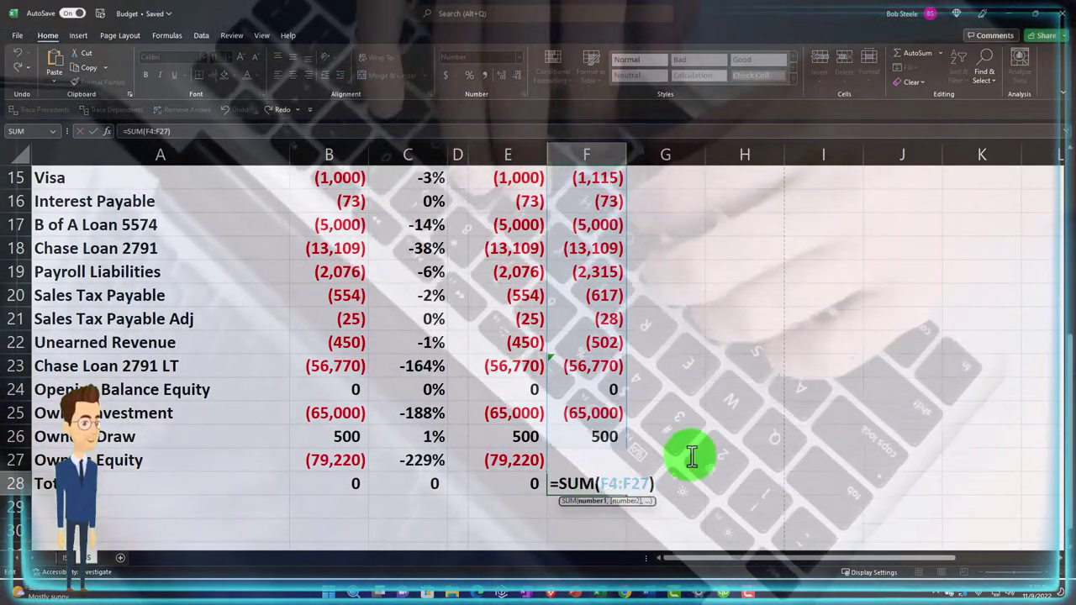
{"action": "key", "text": "Return"}
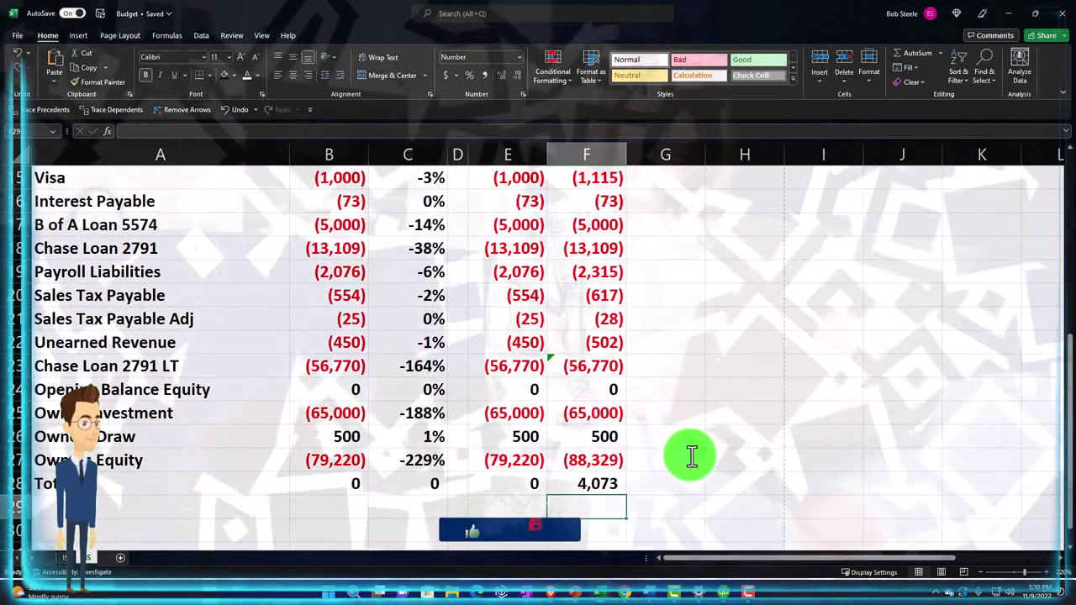
Make February's Owners Equity in F27 the balancing amount with the formula -SUM(F4:F26).
{"action": "key", "text": "Up"}
{"action": "key", "text": "Up"}
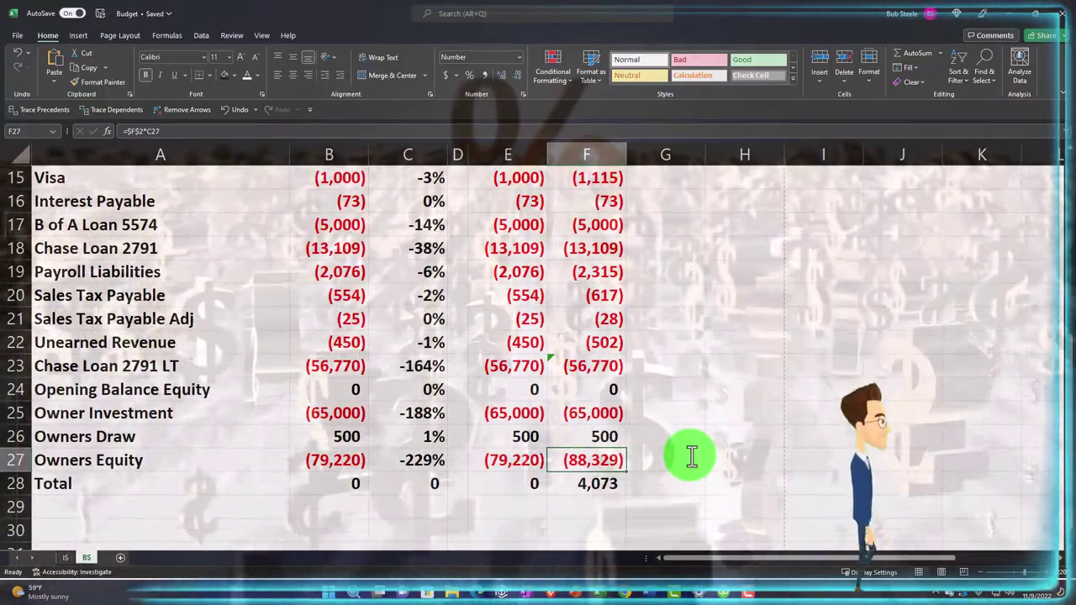
{"action": "type", "text": "-sum(F4:F26"}
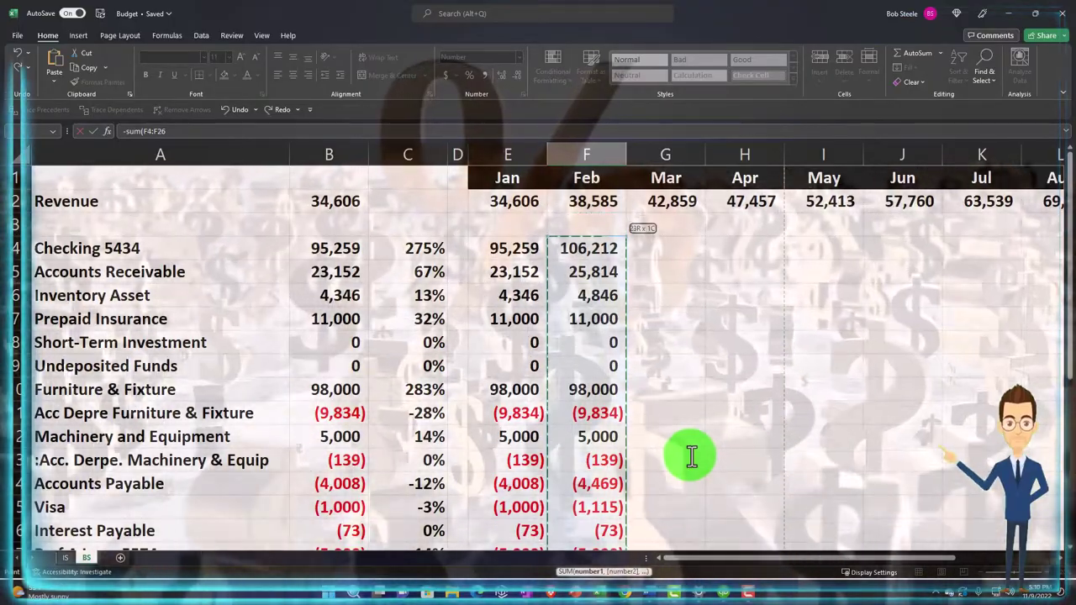
{"action": "key", "text": "Return"}
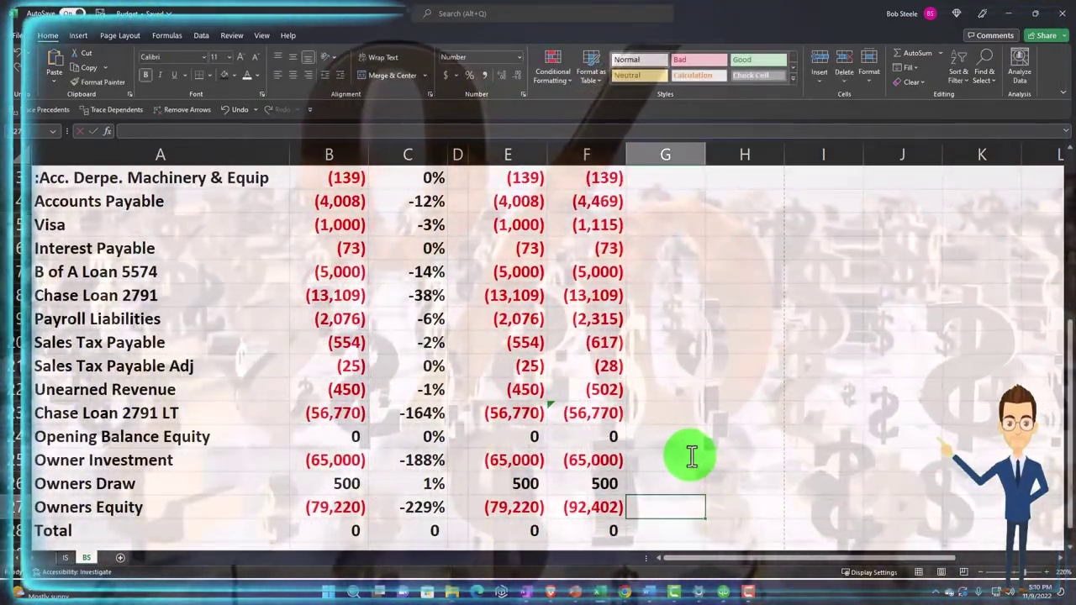
Change February's Checking formula in F4 to =F2*$C$4, with relative revenue and an absolute percentage reference.
{"action": "scroll", "coordinate": [690, 454], "scroll_direction": "up", "scroll_amount": 3}
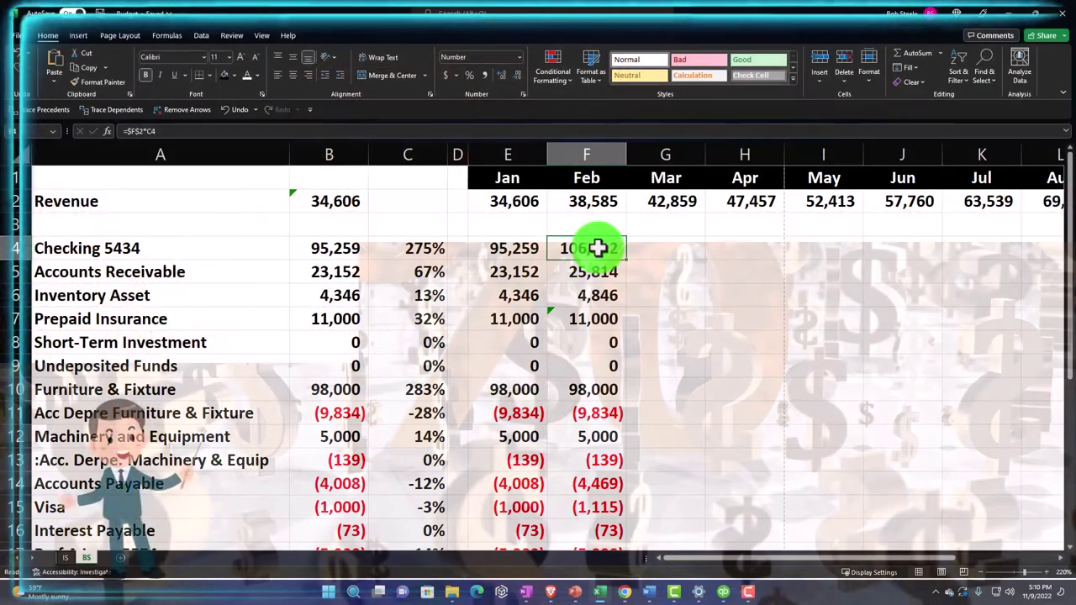
{"action": "double_click", "coordinate": [598, 248]}
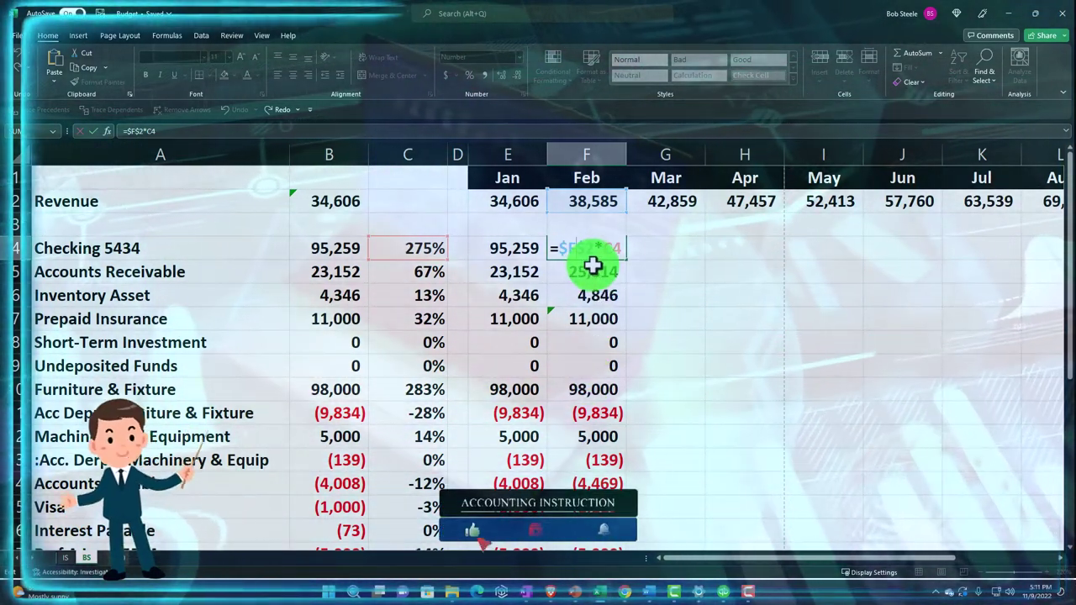
{"action": "key", "text": "F4"}
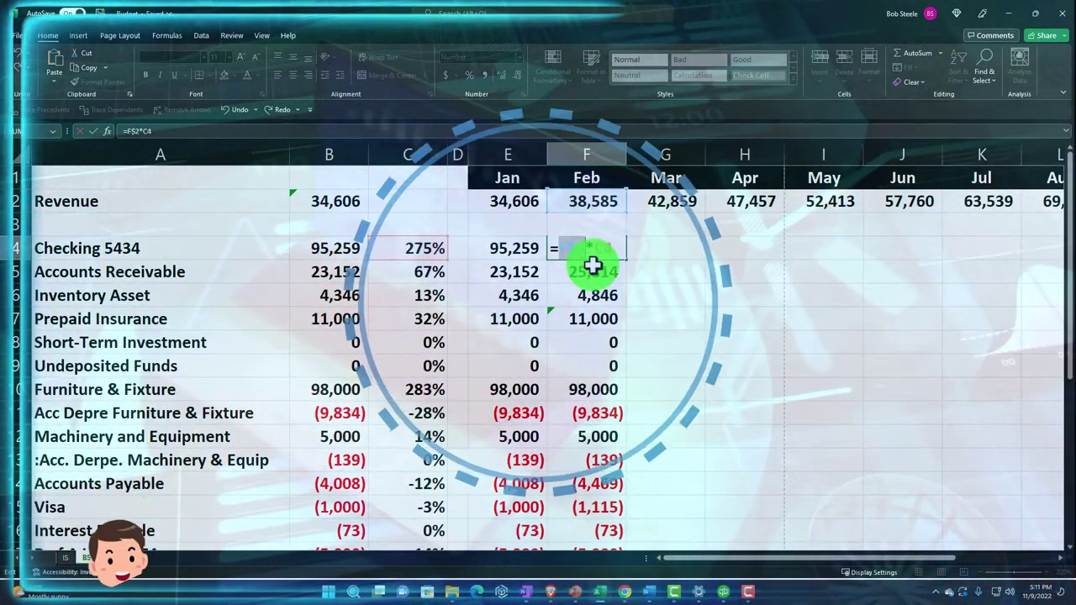
{"action": "key", "text": "F4"}
{"action": "key", "text": "F4"}
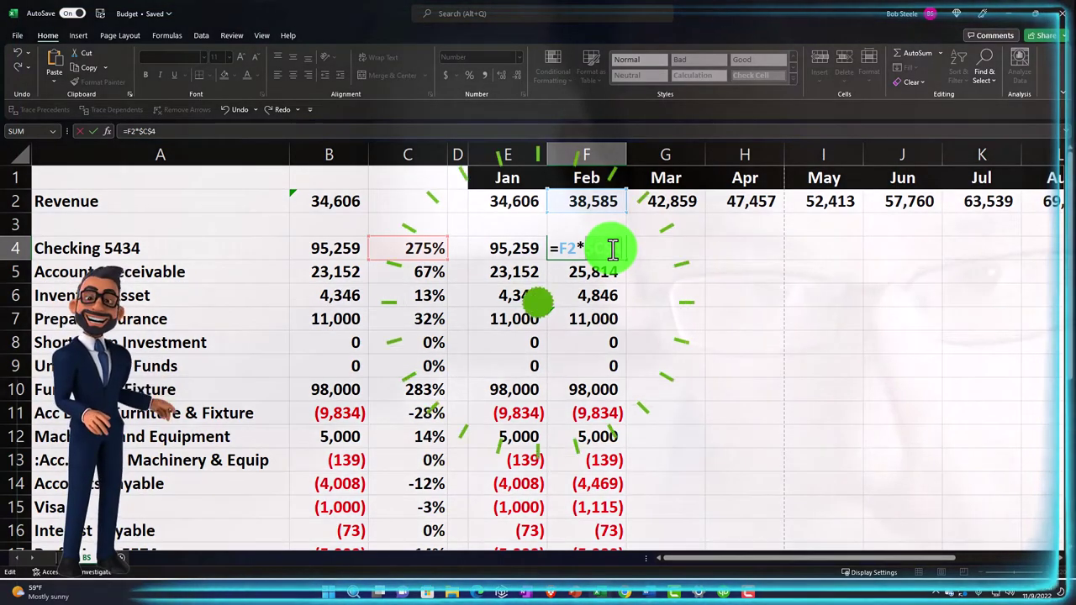
{"action": "key", "text": "Return"}
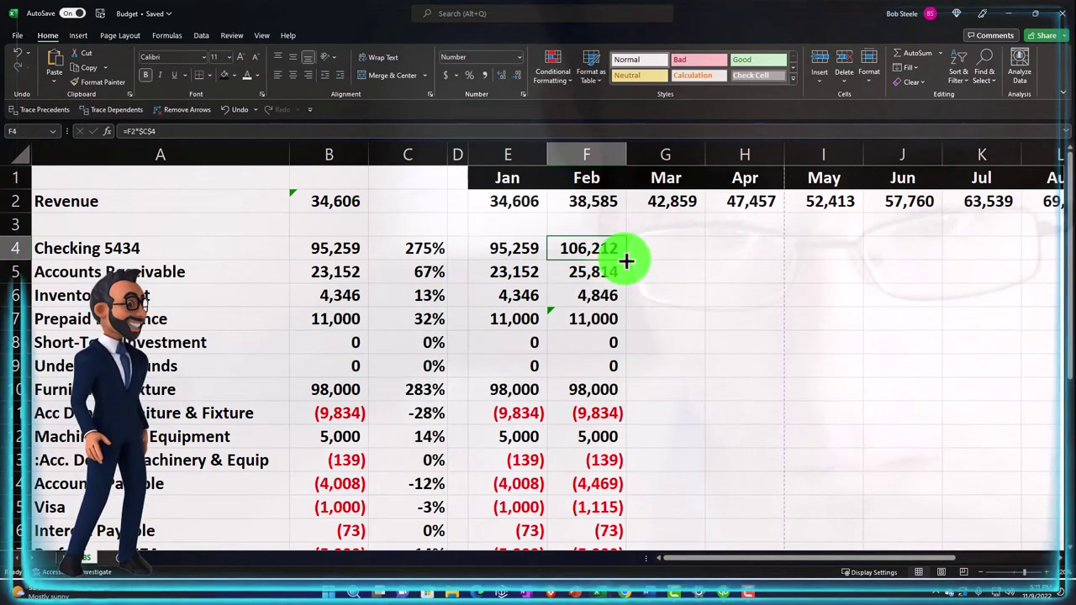
Fill the Checking formula from F4 across row 4 through December in P4.
{"action": "left_click_drag", "start_coordinate": [1030, 267], "coordinate": [1000, 268]}
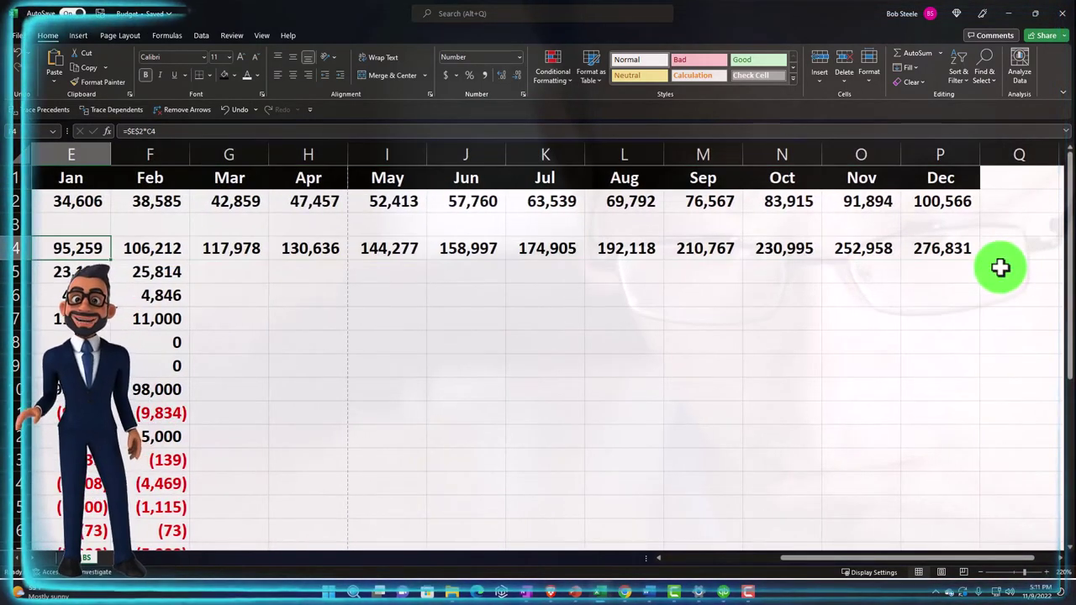
{"action": "key", "text": "Left"}
{"action": "key", "text": "Left"}
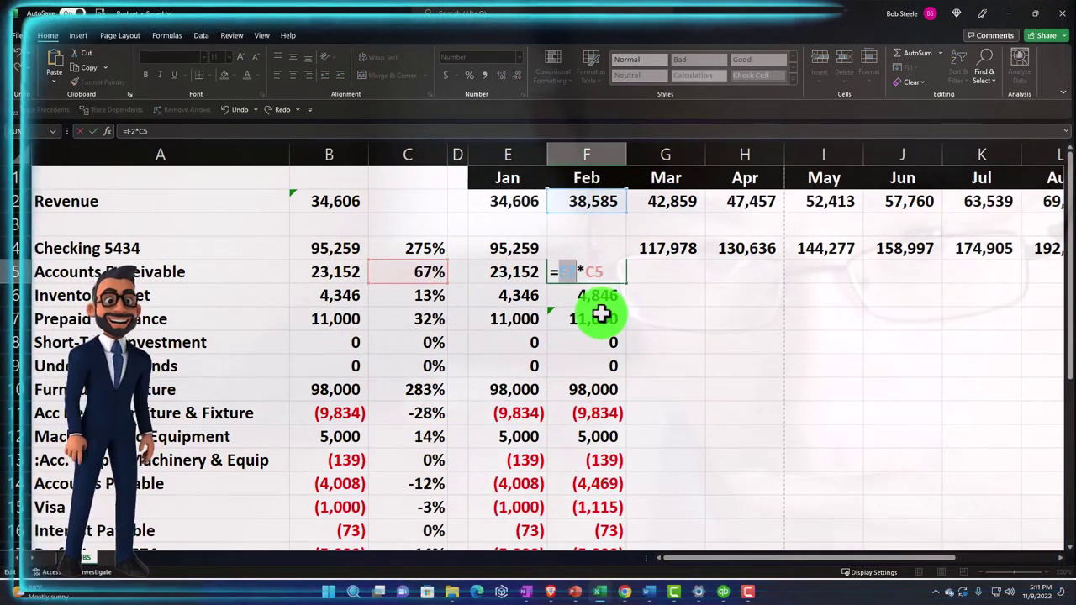
Change February's Accounts Receivable formula in F5 to =F2*$C$5 and fill it across through December in P5.
{"action": "key", "text": "F4"}
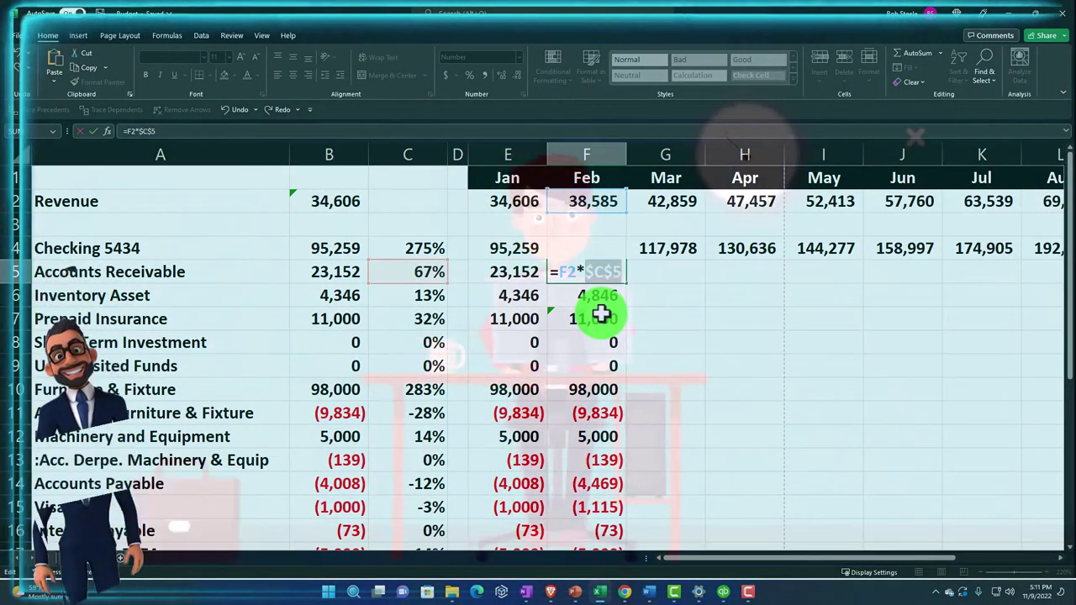
{"action": "key", "text": "ctrl+Return"}
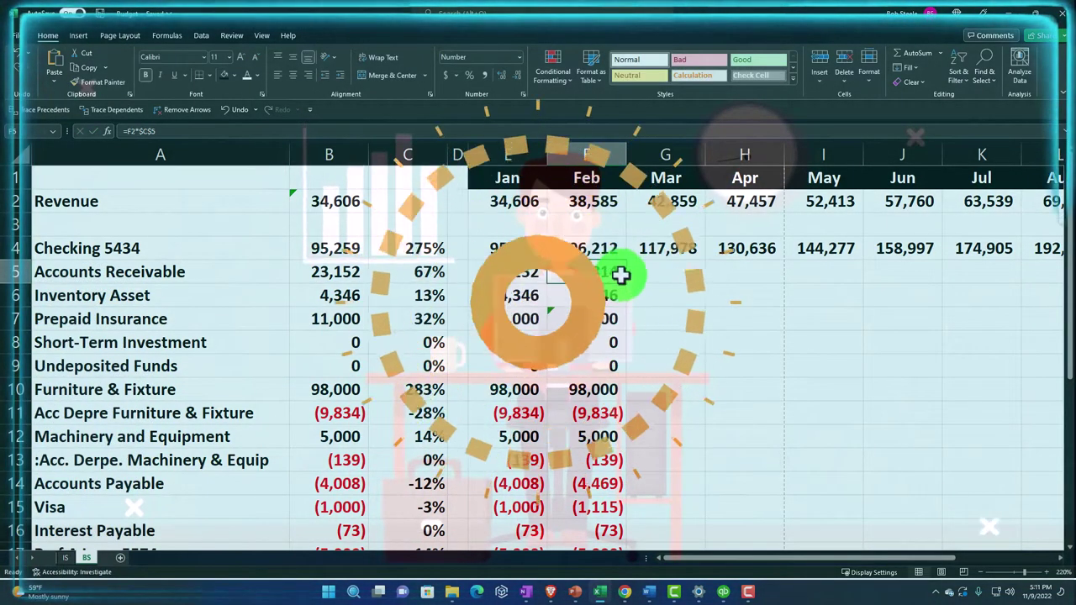
{"action": "left_click_drag", "start_coordinate": [628, 288], "coordinate": [967, 291]}
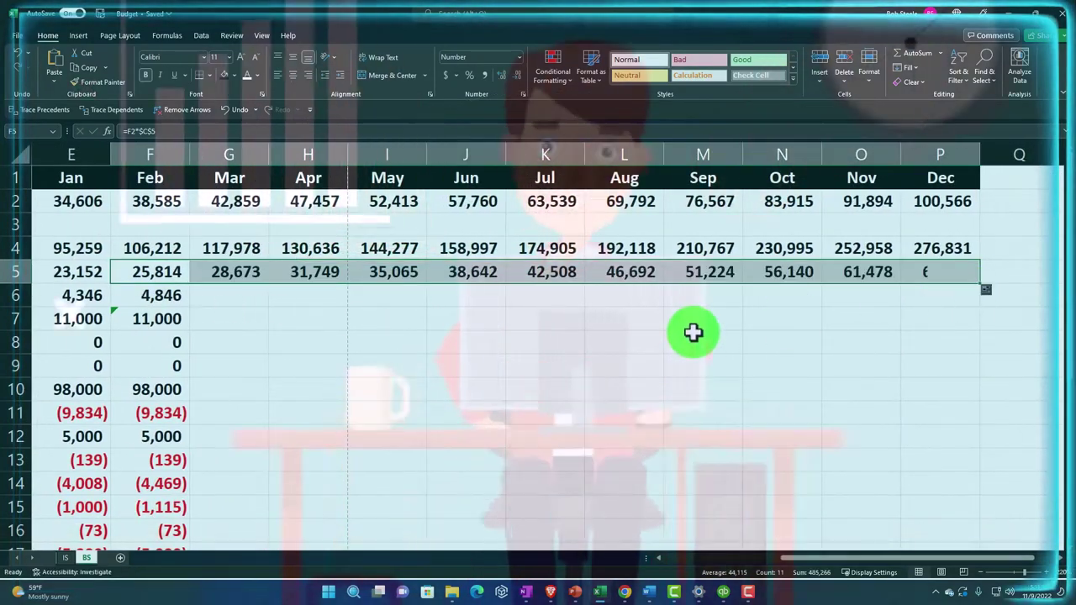
{"action": "key", "text": "Home"}
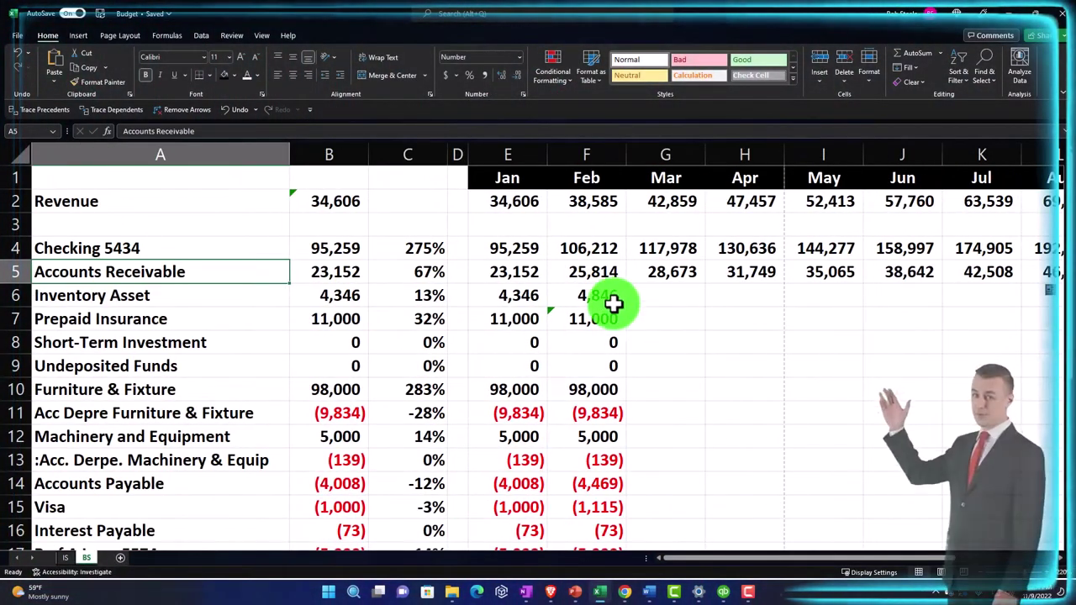
Change February's Inventory Asset formula in F6 to =F2*$C$6.
{"action": "double_click", "coordinate": [597, 296]}
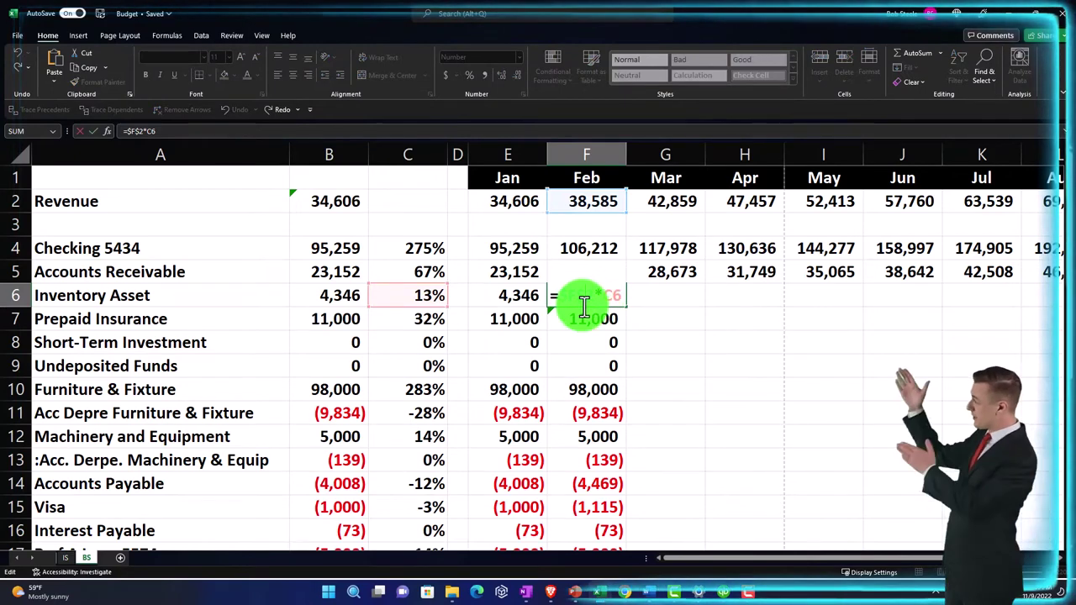
{"action": "key", "text": "F4"}
{"action": "key", "text": "F4"}
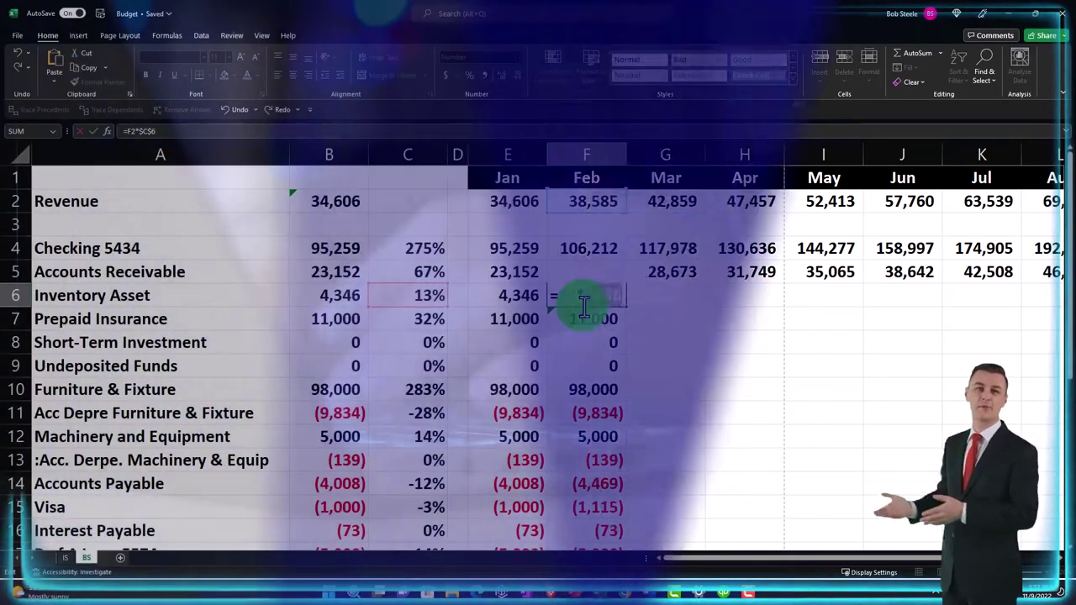
{"action": "key", "text": "Return"}
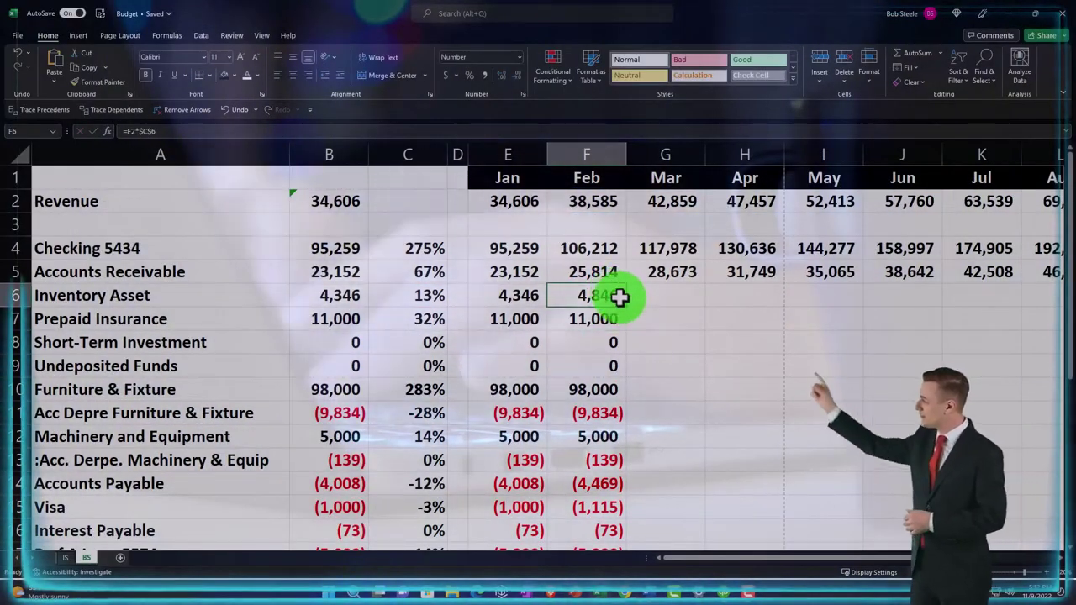
Re-enter February's Prepaid Insurance in F7 as a reference to January's balance, =E7.
{"action": "left_click", "coordinate": [615, 317]}
{"action": "key", "text": "Delete"}
{"action": "type", "text": "="}
{"action": "key", "text": "Left"}
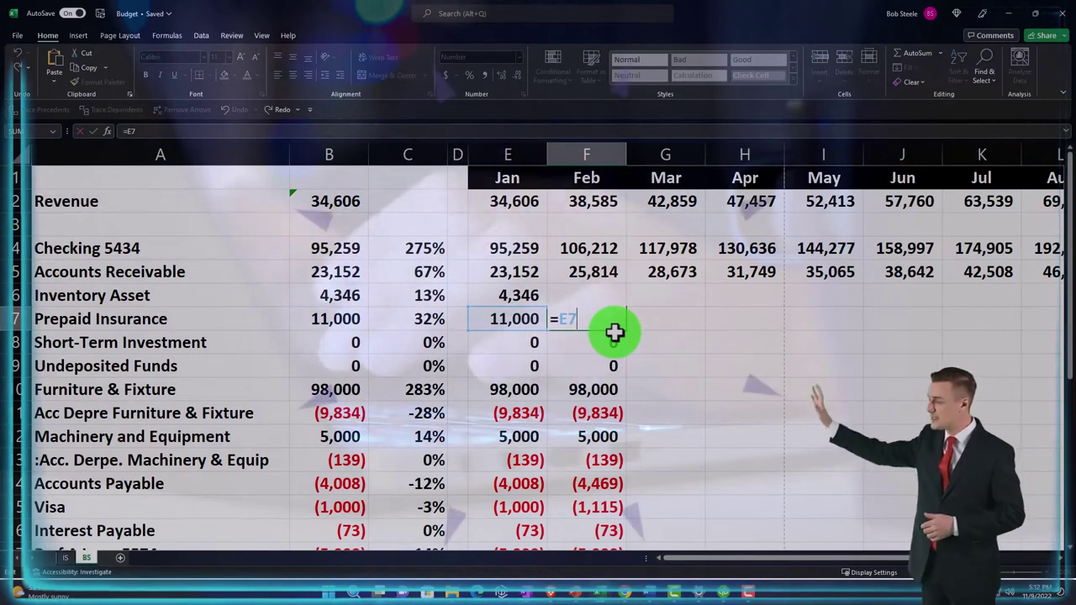
{"action": "key", "text": "Return"}
Fill the Inventory Asset formula from F6 across through December in P6, then return to February's Prepaid Insurance cell.
{"action": "left_click", "coordinate": [583, 290]}
{"action": "left_click_drag", "start_coordinate": [628, 308], "coordinate": [982, 308]}
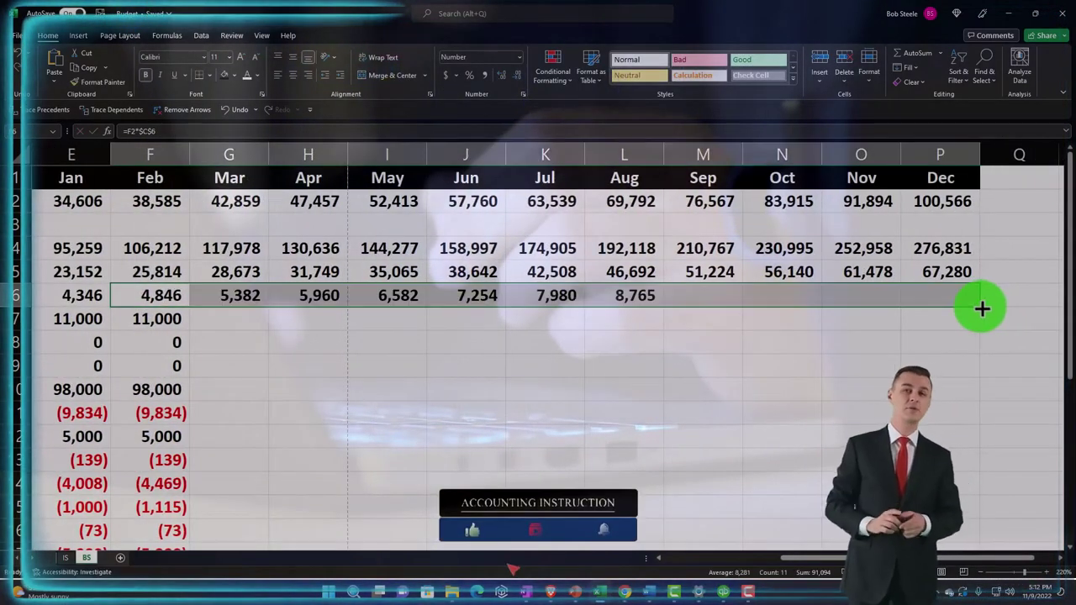
{"action": "key", "text": "Home"}
{"action": "left_click", "coordinate": [603, 317]}
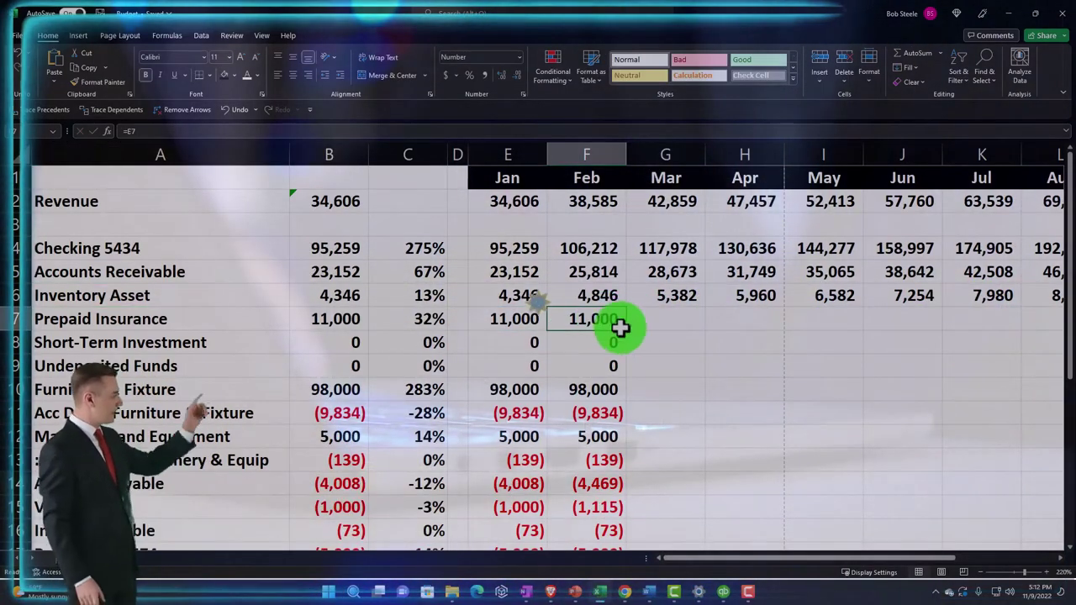
Fill February's Prepaid Insurance formula from F7 across through December in P7.
{"action": "left_click_drag", "start_coordinate": [627, 331], "coordinate": [980, 327]}
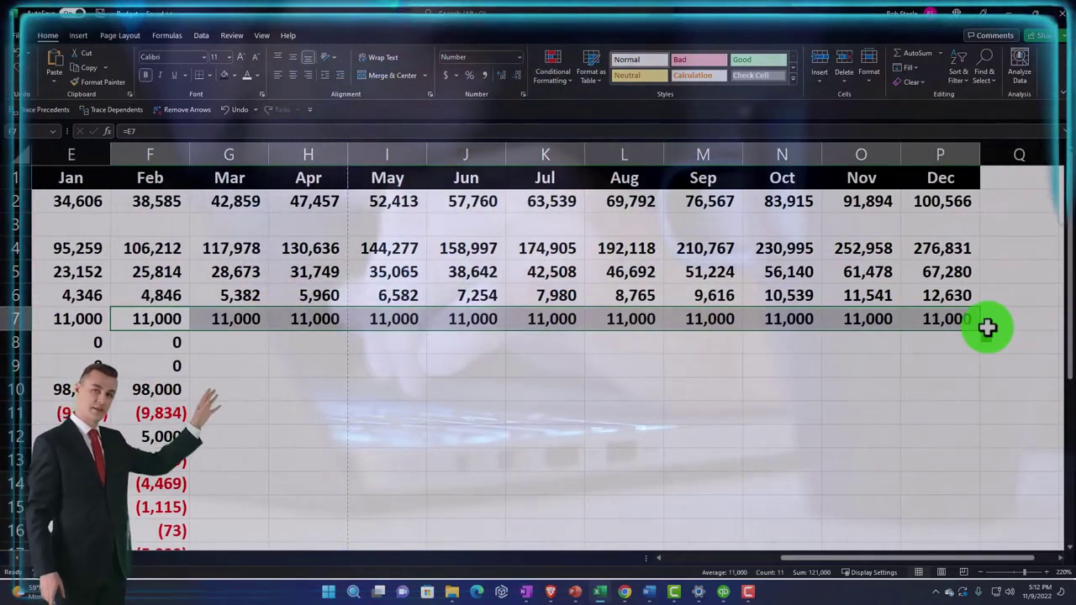
{"action": "scroll", "coordinate": [988, 328], "scroll_direction": "left", "scroll_amount": 3}
{"action": "left_click", "coordinate": [598, 341]}
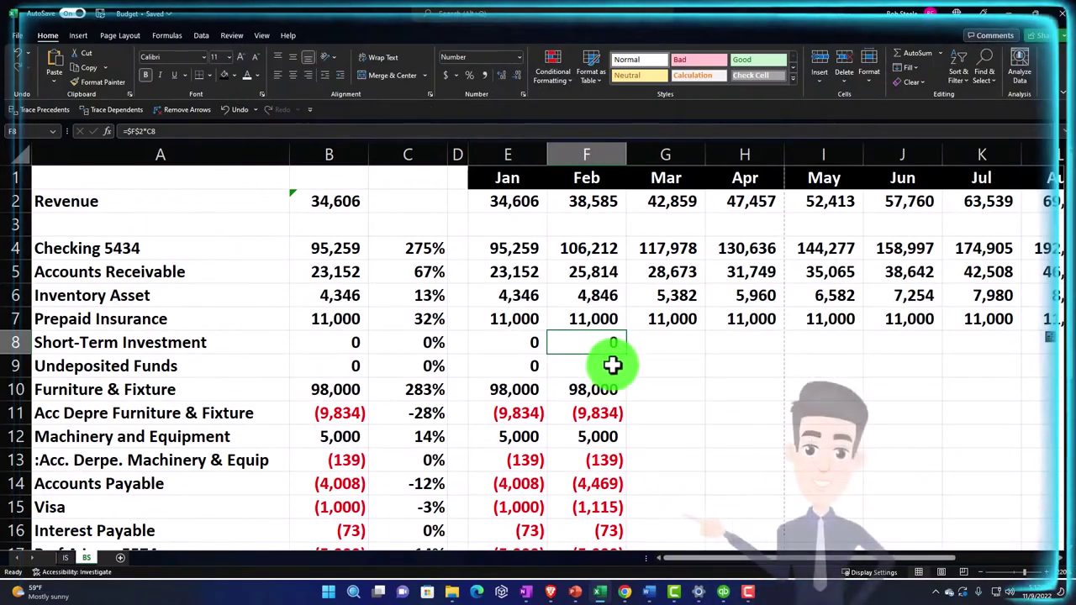
Fill the February formulas for the four furniture, machinery and accumulated depreciation rows, F10:F13, across through December in column P.
{"action": "left_click", "coordinate": [604, 388]}
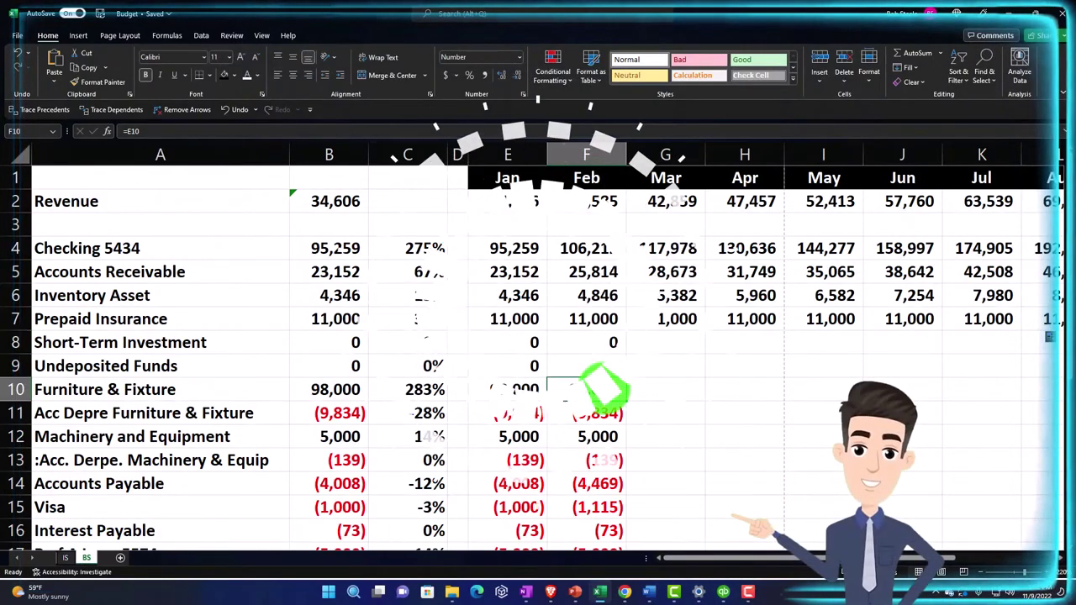
{"action": "scroll", "coordinate": [604, 389], "scroll_direction": "down", "scroll_amount": 1}
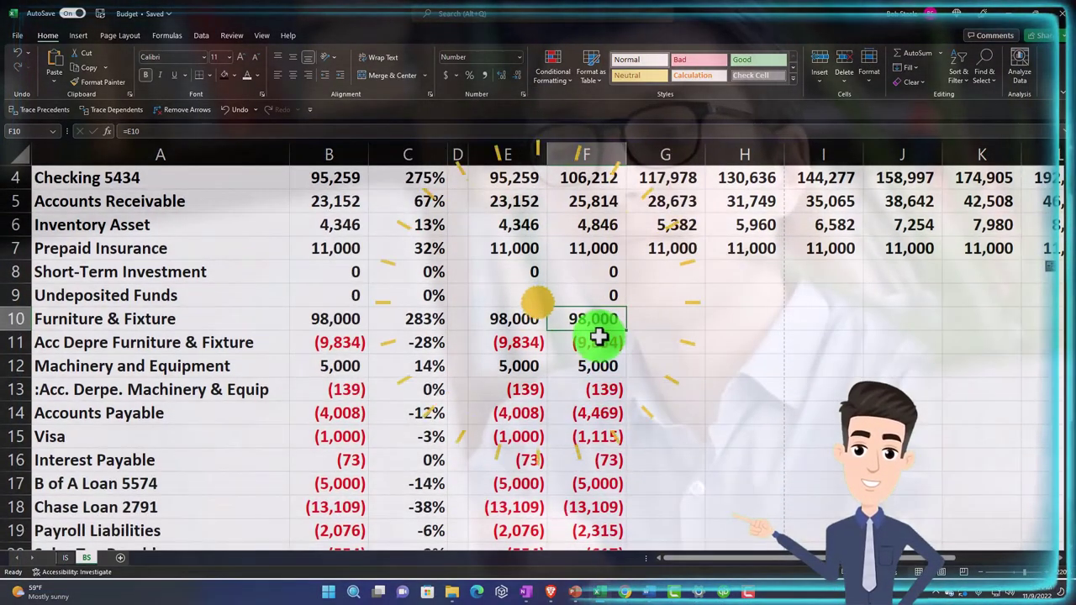
{"action": "left_click", "coordinate": [601, 342]}
{"action": "key", "text": "Down"}
{"action": "key", "text": "Down"}
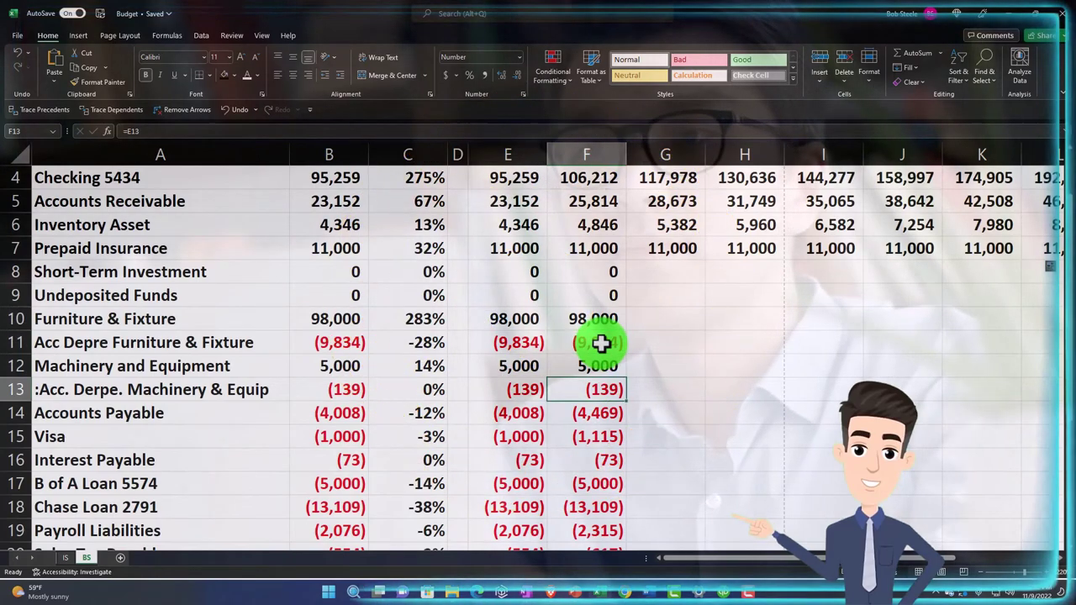
{"action": "left_click", "coordinate": [601, 342], "text": "shift"}
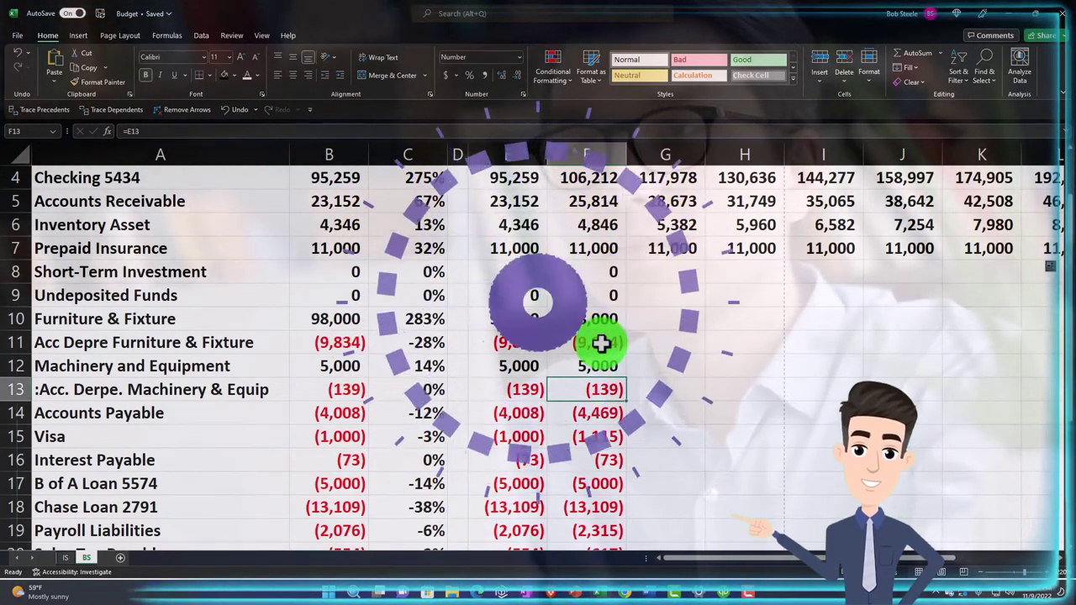
{"action": "key", "text": "shift+Up"}
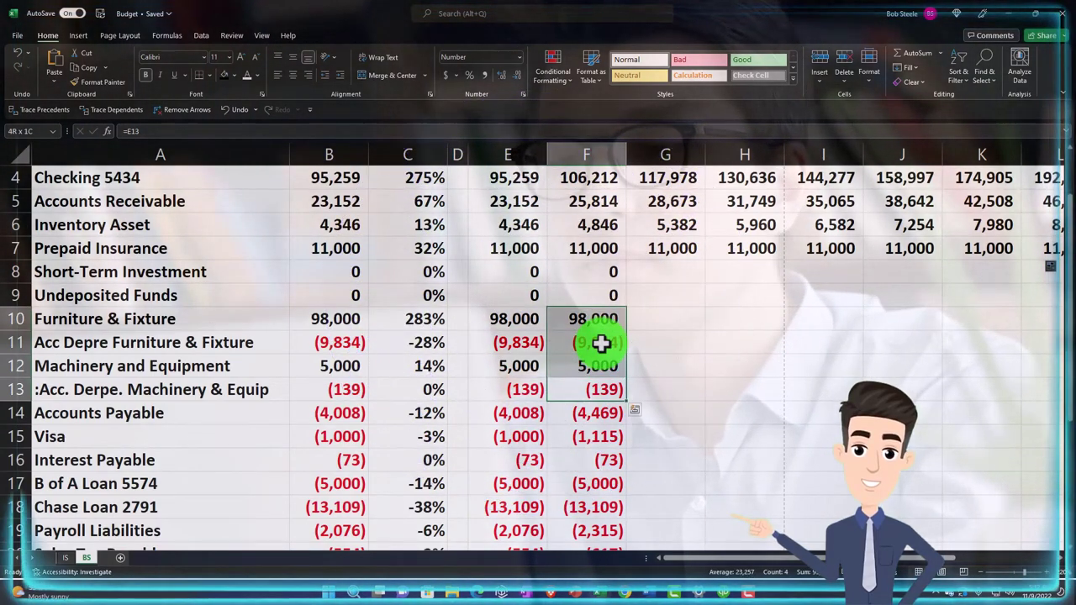
{"action": "left_click_drag", "start_coordinate": [628, 403], "coordinate": [964, 384]}
{"action": "key", "text": "Left"}
{"action": "scroll", "coordinate": [963, 384], "scroll_direction": "left", "scroll_amount": 5}
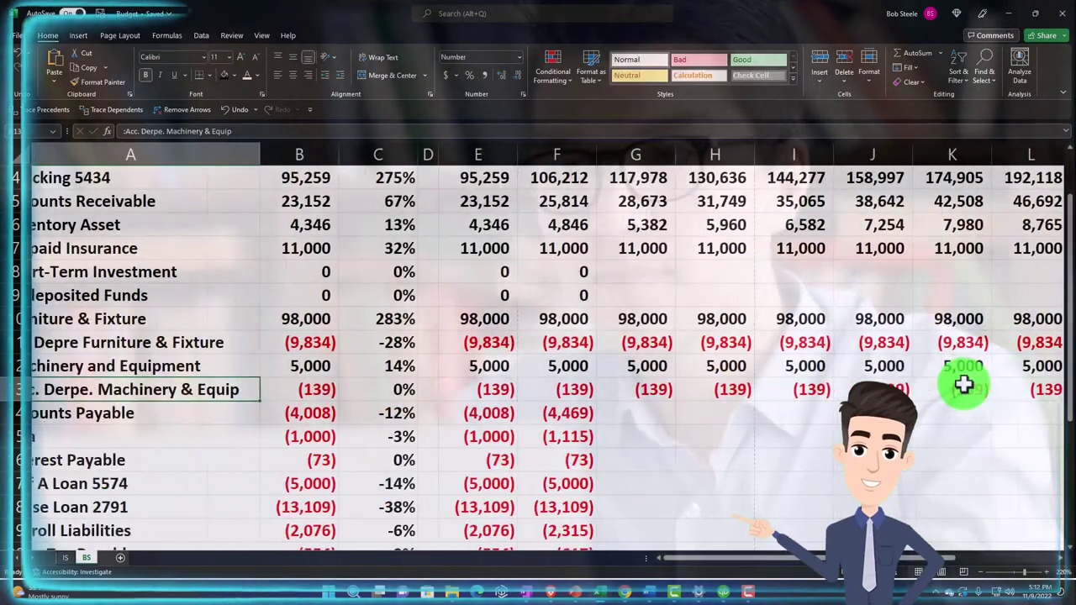
Change February's Accounts Payable formula in F14 to =F2*$C$14 and the Visa formula in F15 to =F2*$C$15.
{"action": "key", "text": "Right"}
{"action": "key", "text": "Down"}
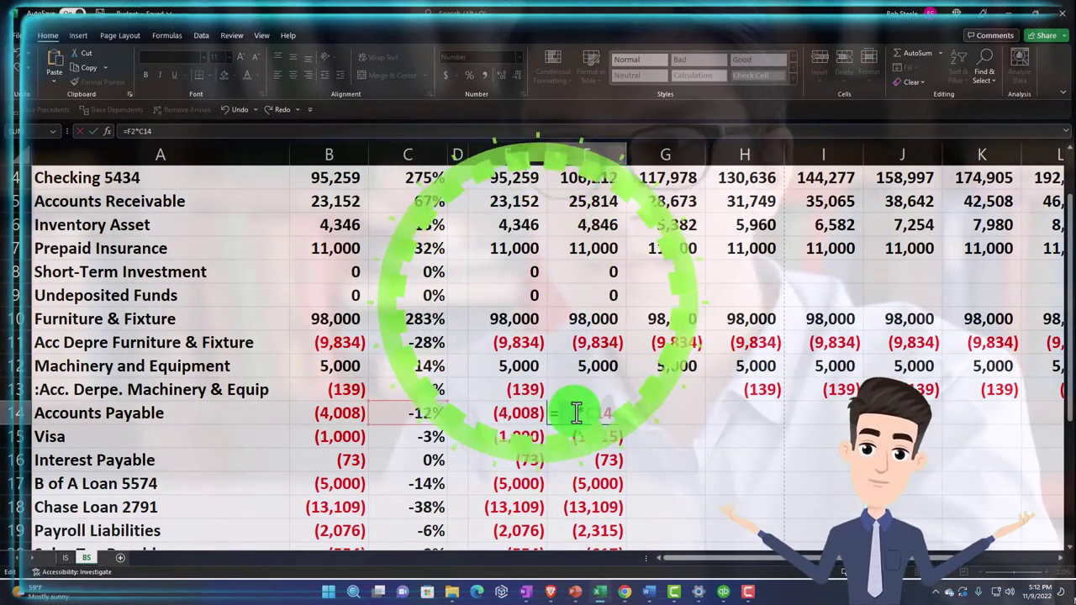
{"action": "key", "text": "F4"}
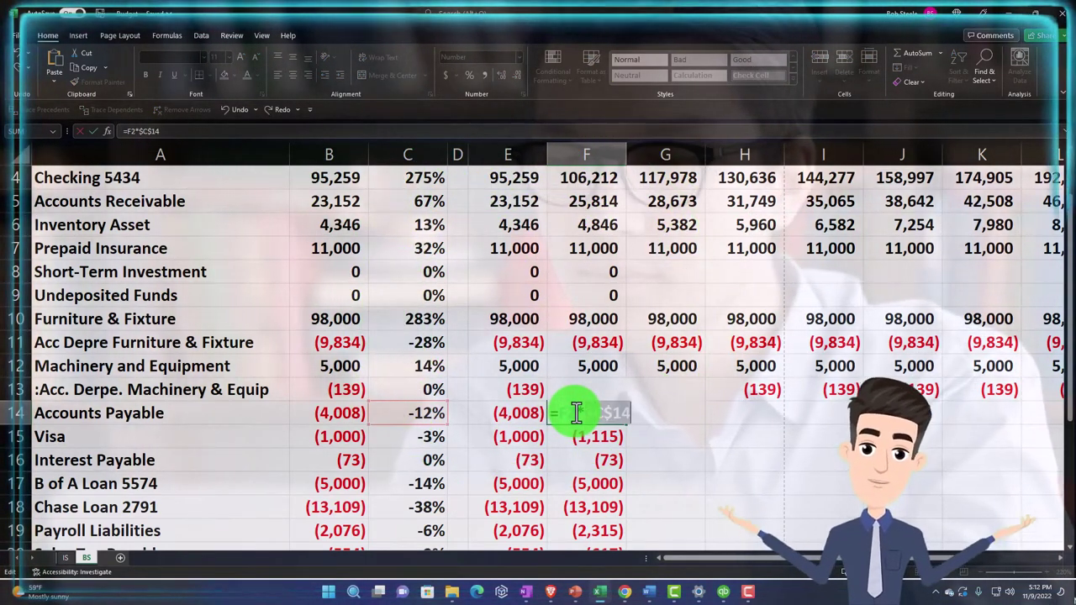
{"action": "key", "text": "Return"}
{"action": "double_click", "coordinate": [586, 434]}
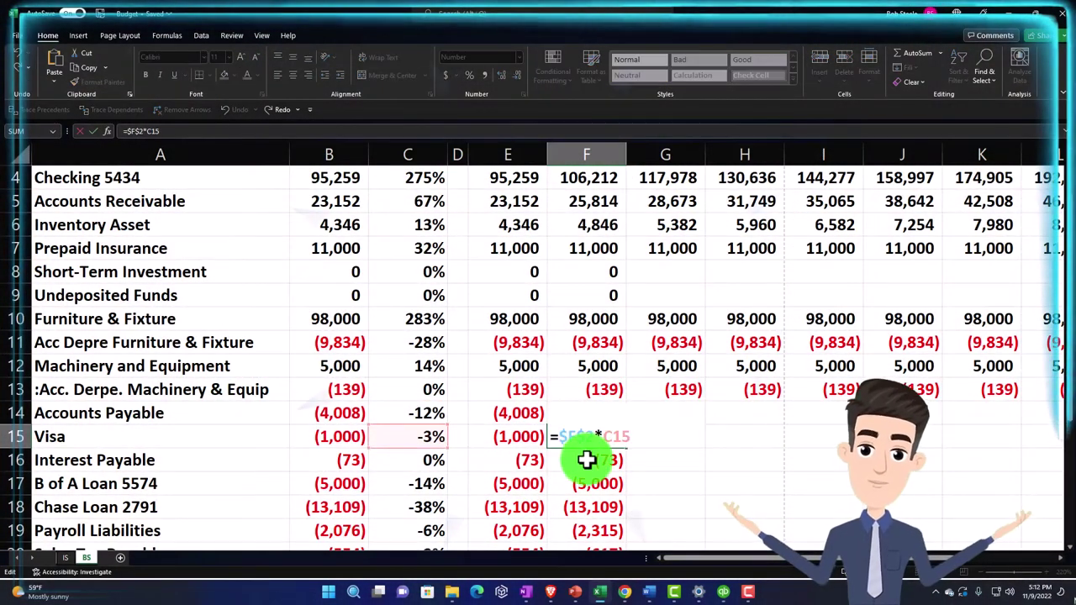
{"action": "key", "text": "F4"}
{"action": "key", "text": "F4"}
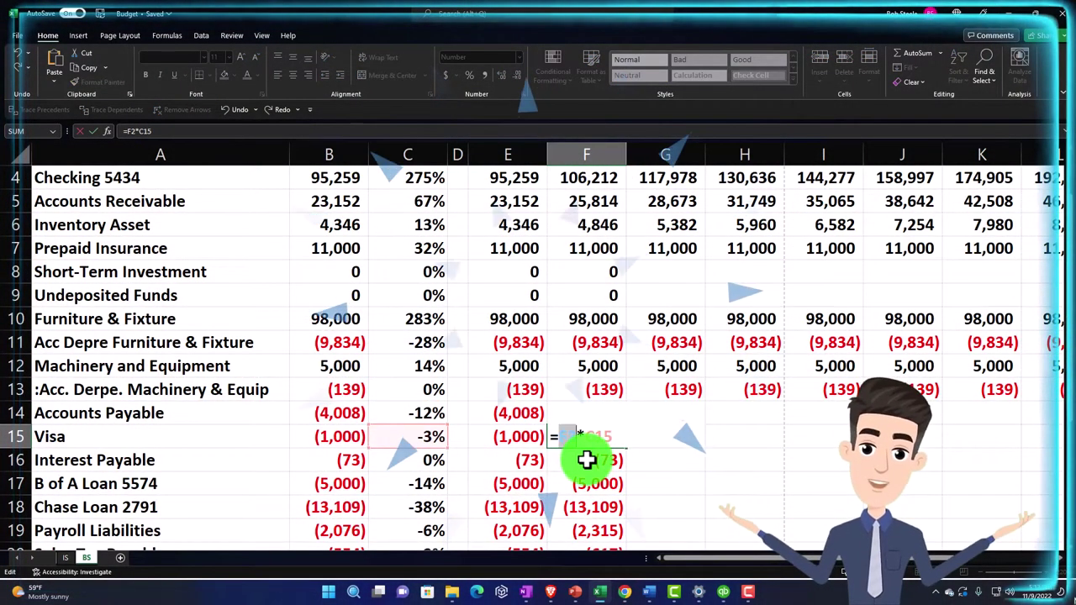
{"action": "key", "text": "Return"}
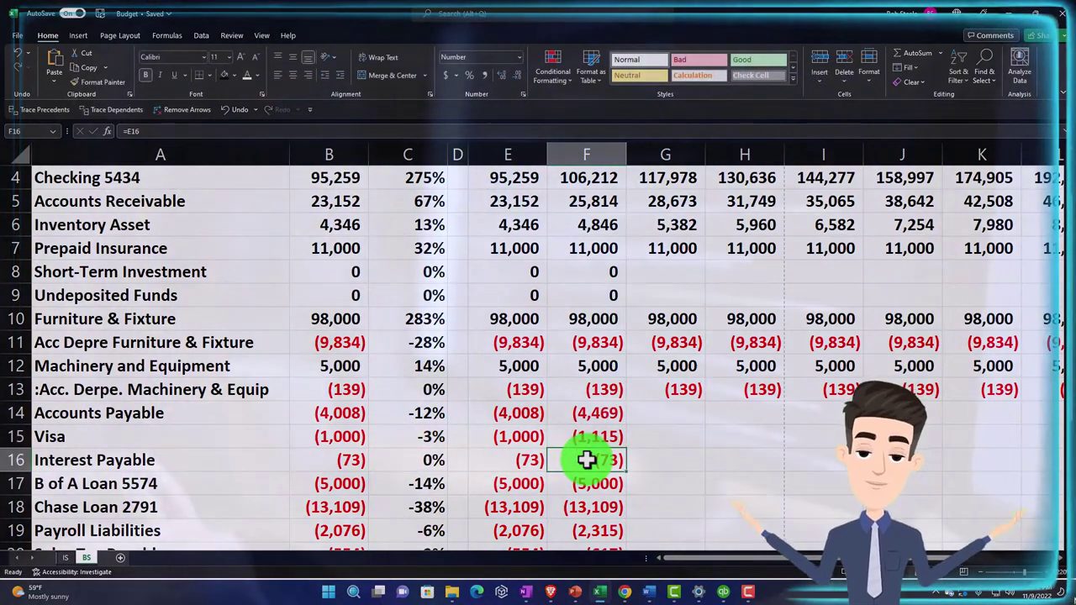
Fill the Accounts Payable and Visa formulas in F14:F15 across through December in column P.
{"action": "left_click", "coordinate": [605, 425]}
{"action": "left_click_drag", "start_coordinate": [607, 426], "coordinate": [980, 447]}
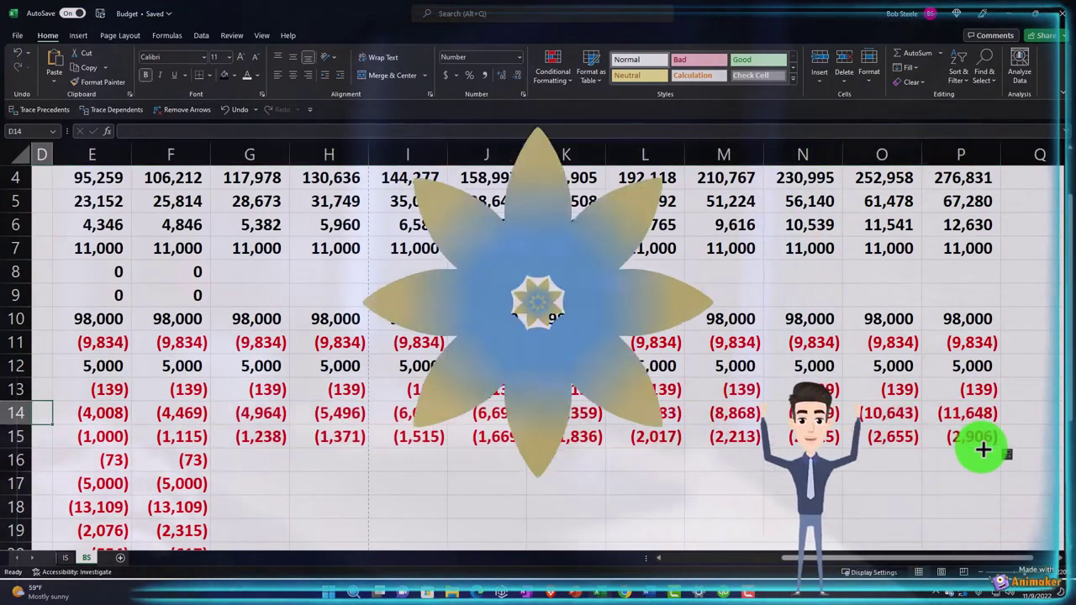
{"action": "key", "text": "Home"}
Fill the February formulas for Interest Payable, the B of A loan and the Chase loan, F16:F18, across through December.
{"action": "scroll", "coordinate": [754, 430], "scroll_direction": "down", "scroll_amount": 2}
{"action": "scroll", "coordinate": [754, 430], "scroll_direction": "down", "scroll_amount": 1}
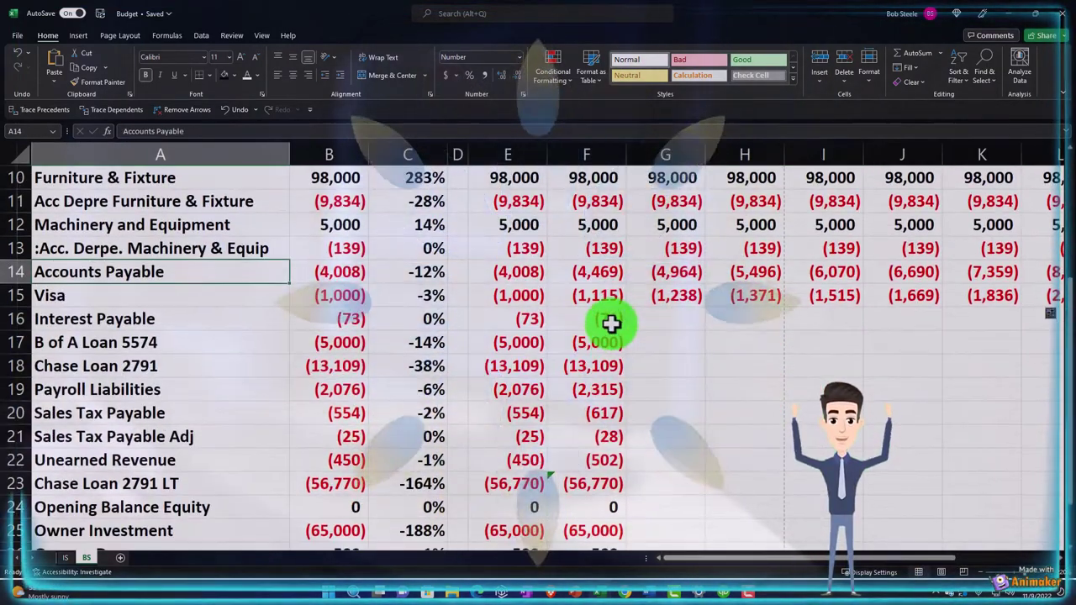
{"action": "left_click", "coordinate": [611, 323]}
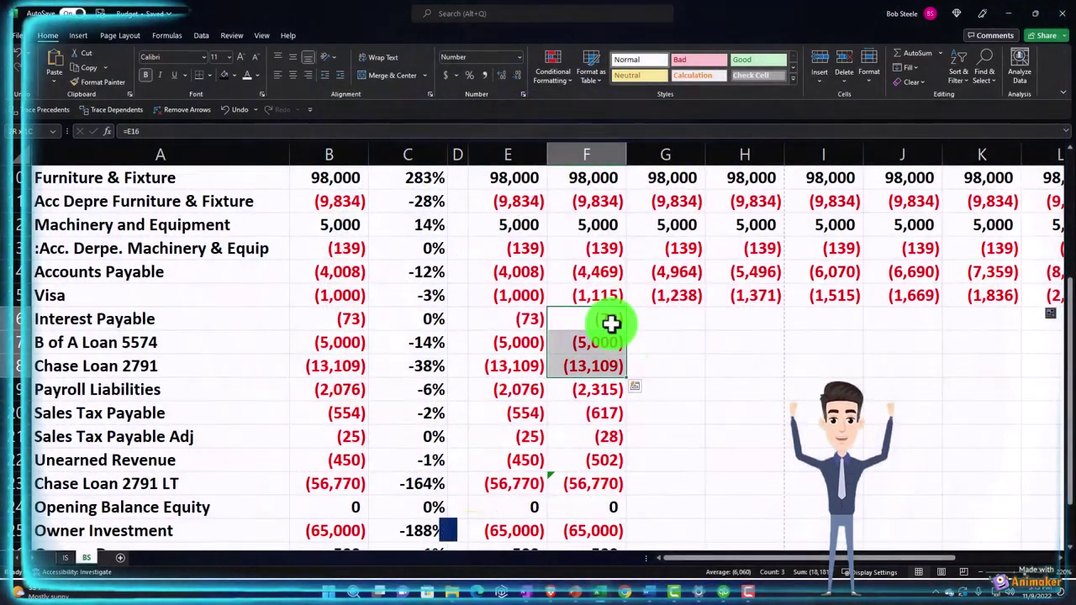
{"action": "left_click_drag", "start_coordinate": [1047, 376], "coordinate": [1003, 368]}
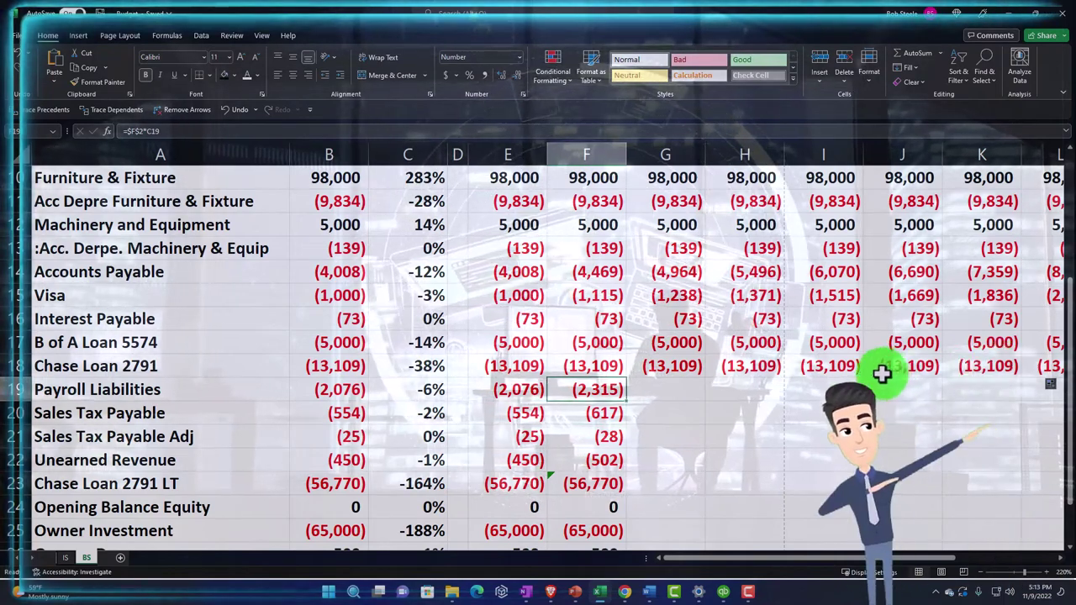
Change February's Payroll Liabilities formula in F19 to =F2*$C$19 and the Sales Tax Payable formula in F20 to =F2*$C$20.
{"action": "double_click", "coordinate": [613, 389]}
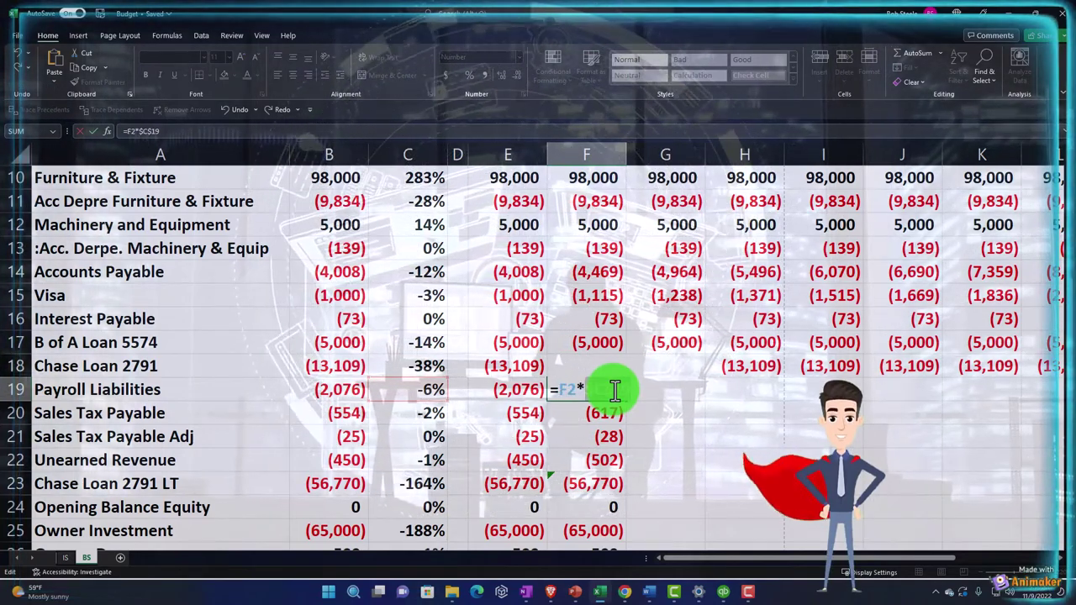
{"action": "key", "text": "Return"}
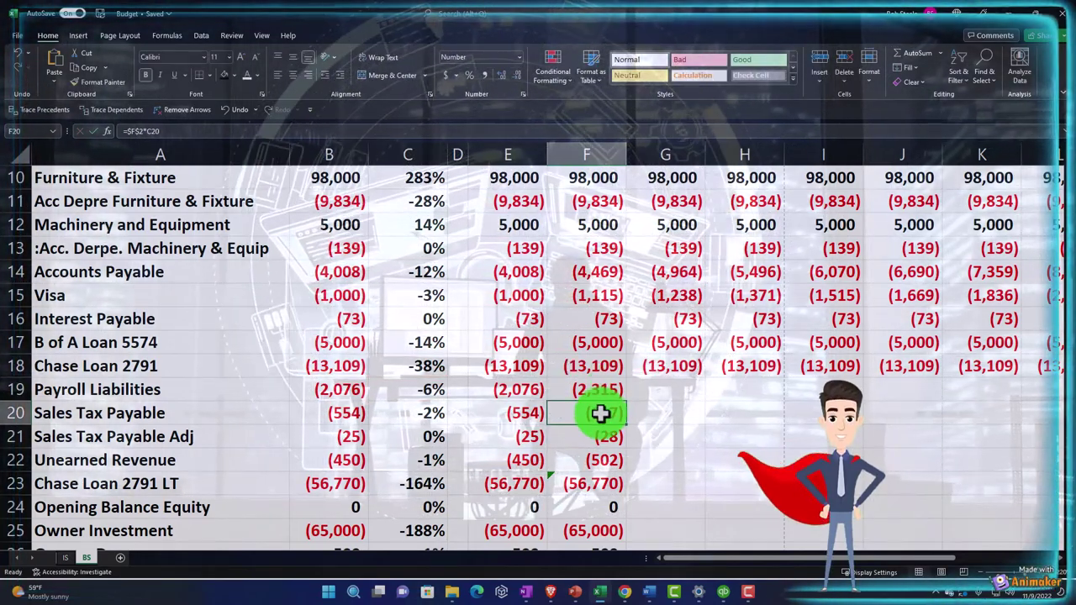
{"action": "key", "text": "F2"}
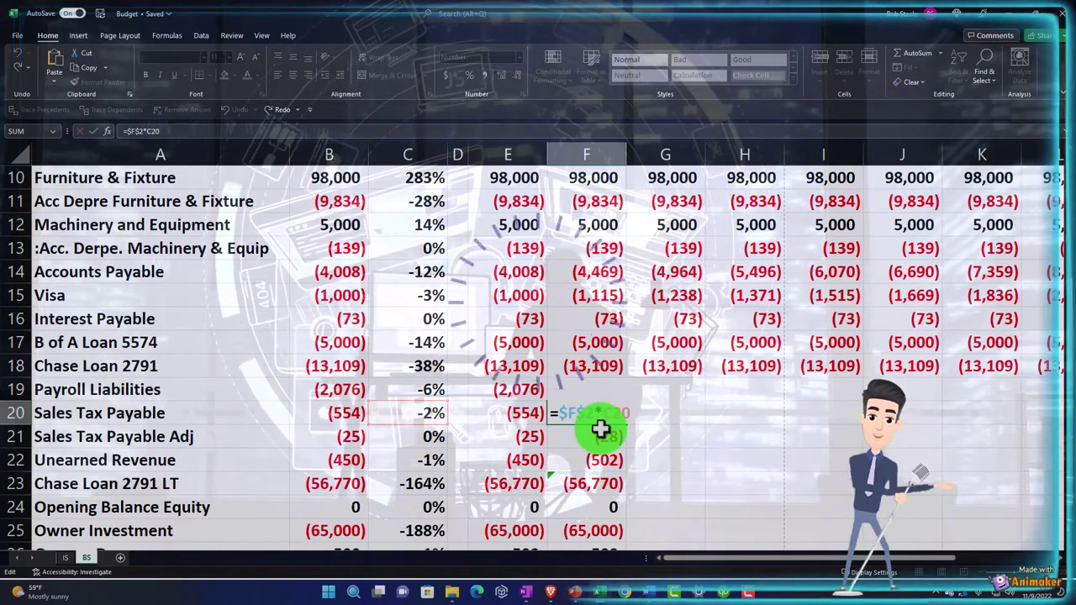
{"action": "key", "text": "F4"}
{"action": "key", "text": "F4"}
{"action": "key", "text": "F4"}
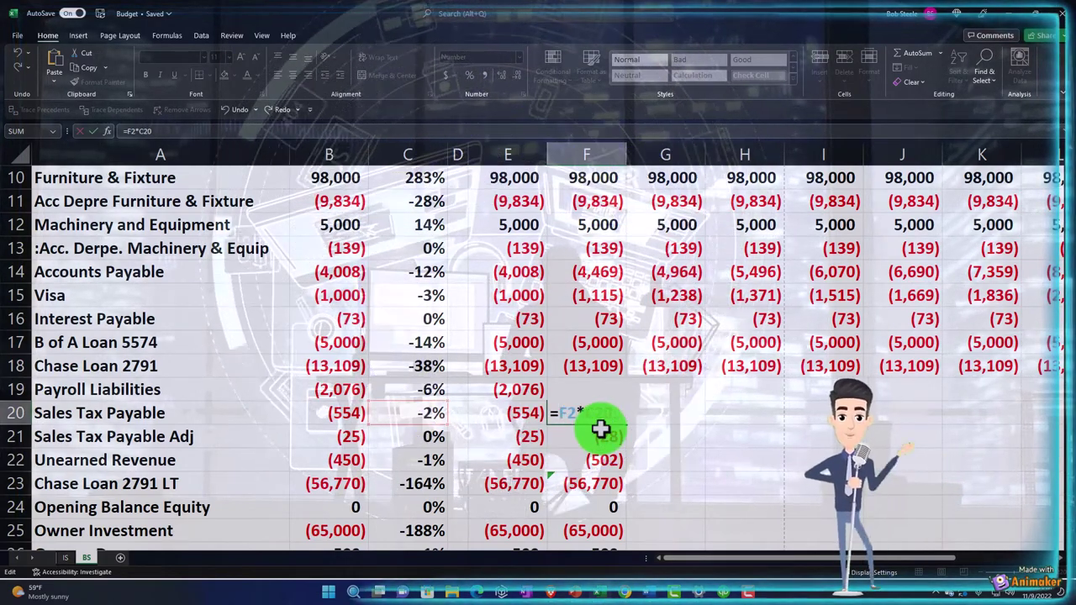
{"action": "key", "text": "Return"}
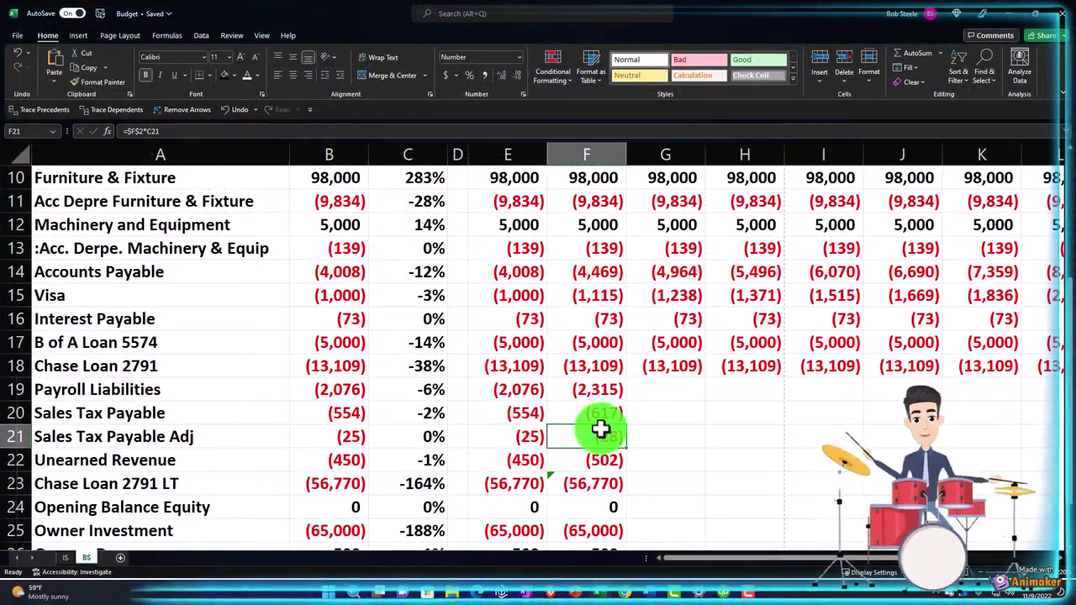
Change February's Sales Tax Payable Adj formula in F21 to =F2*$C$21 and the Unearned Revenue formula in F22 to =F2*$C$22.
{"action": "double_click", "coordinate": [599, 434]}
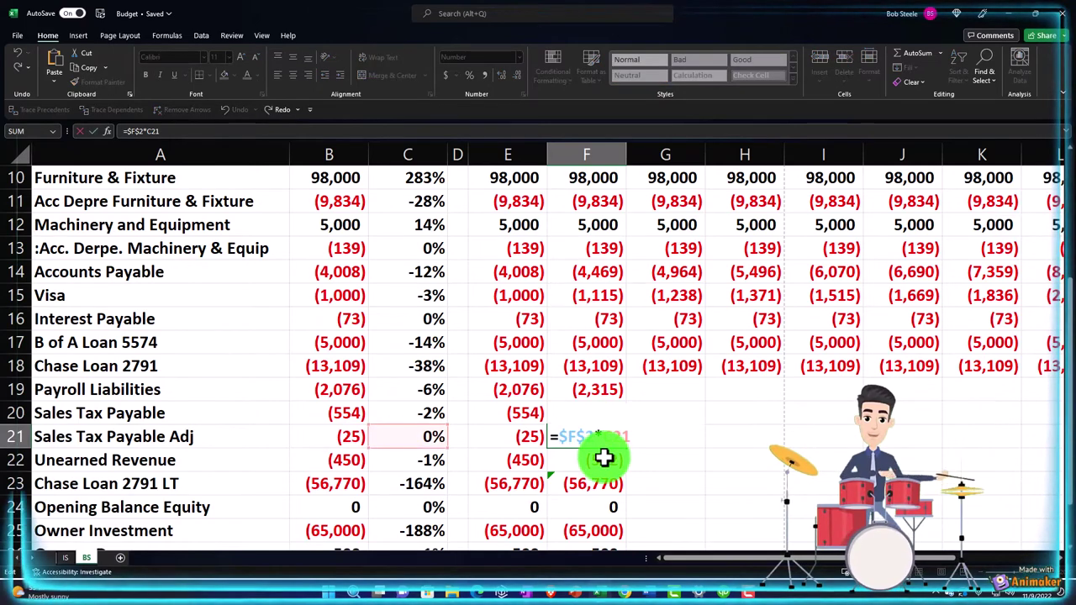
{"action": "key", "text": "F4"}
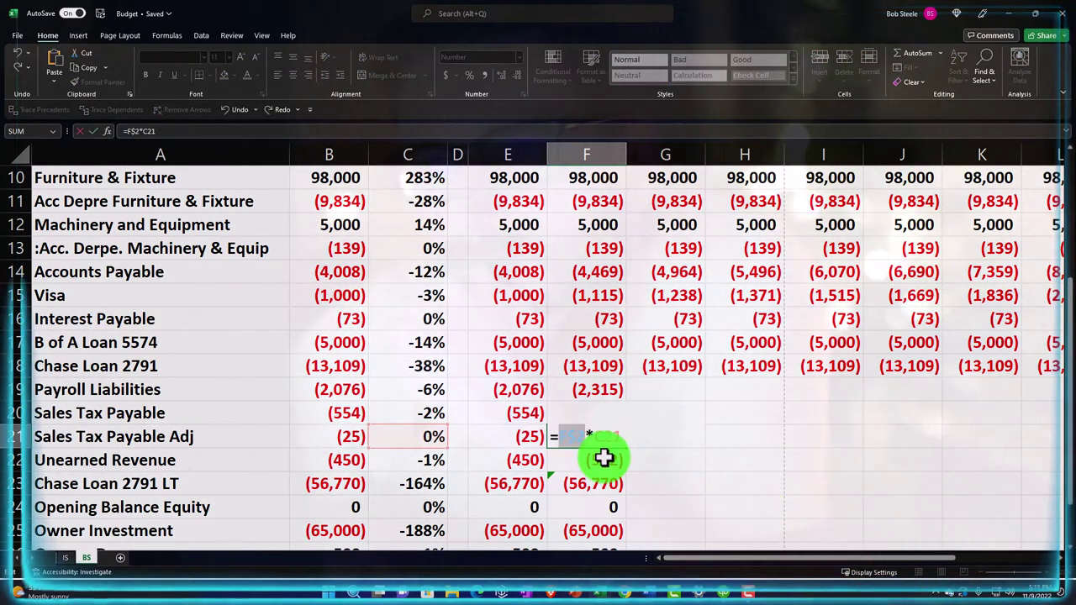
{"action": "key", "text": "F4"}
{"action": "key", "text": "F4"}
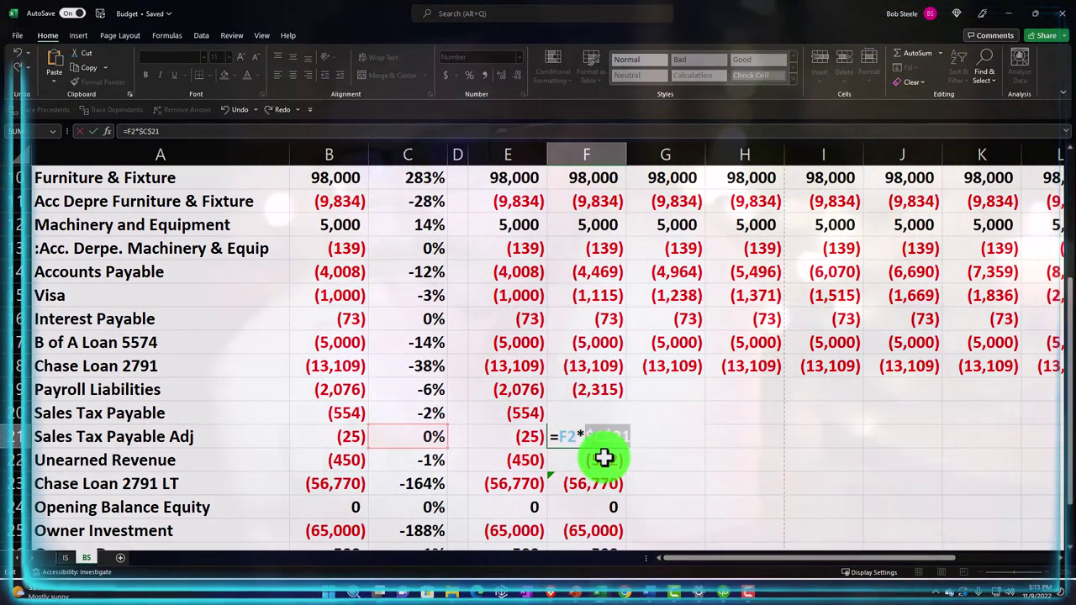
{"action": "key", "text": "F4"}
{"action": "key", "text": "Return"}
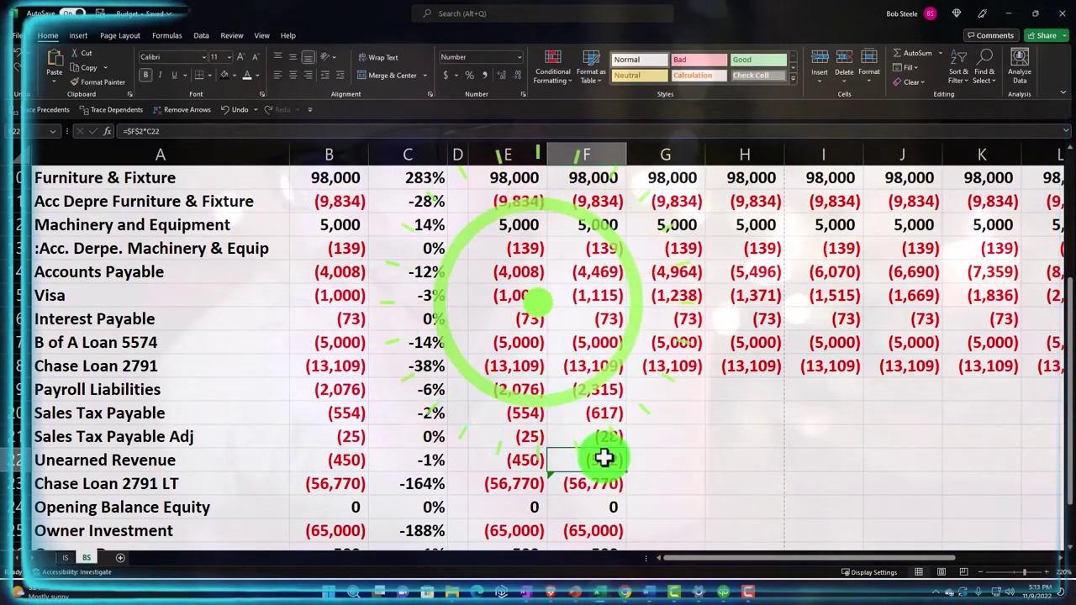
{"action": "key", "text": "F2"}
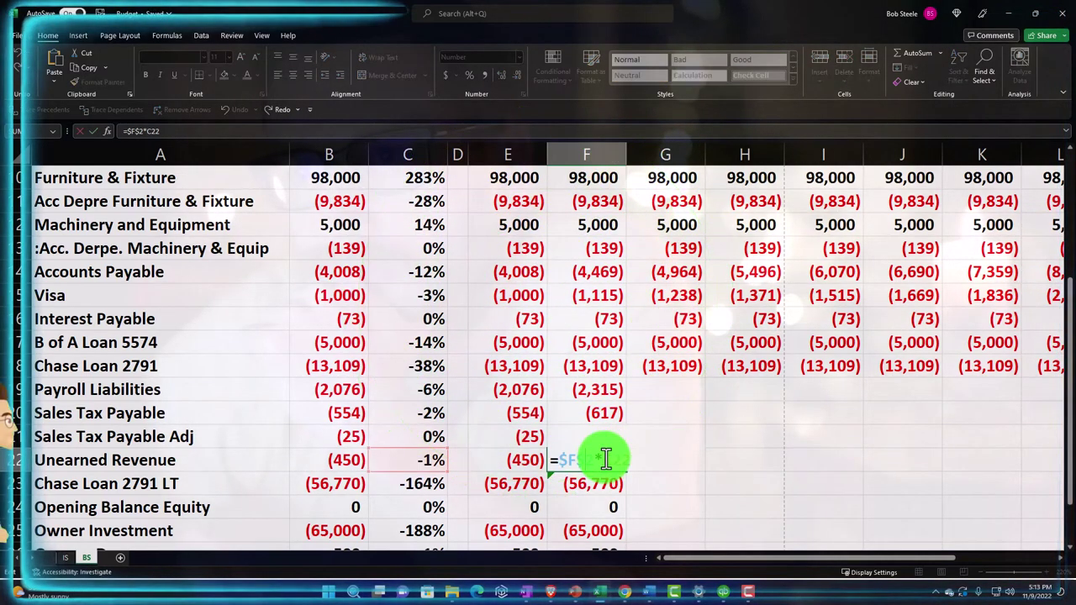
{"action": "key", "text": "F4"}
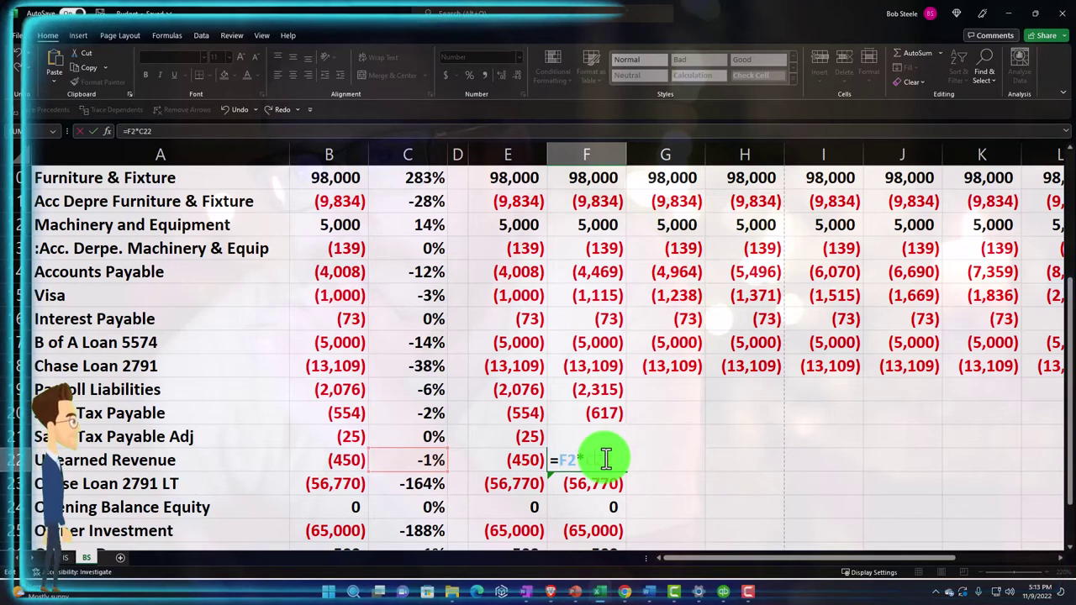
{"action": "key", "text": "Return"}
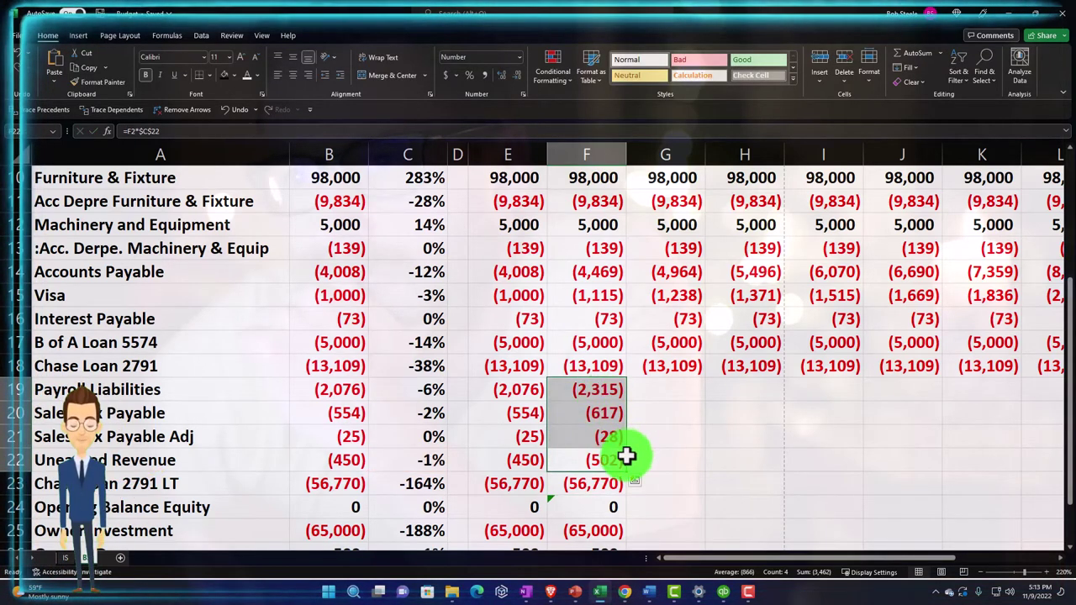
Fill the Payroll Liabilities through Unearned Revenue formulas in F19:F22 across through December in column P.
{"action": "left_click_drag", "start_coordinate": [774, 469], "coordinate": [973, 455]}
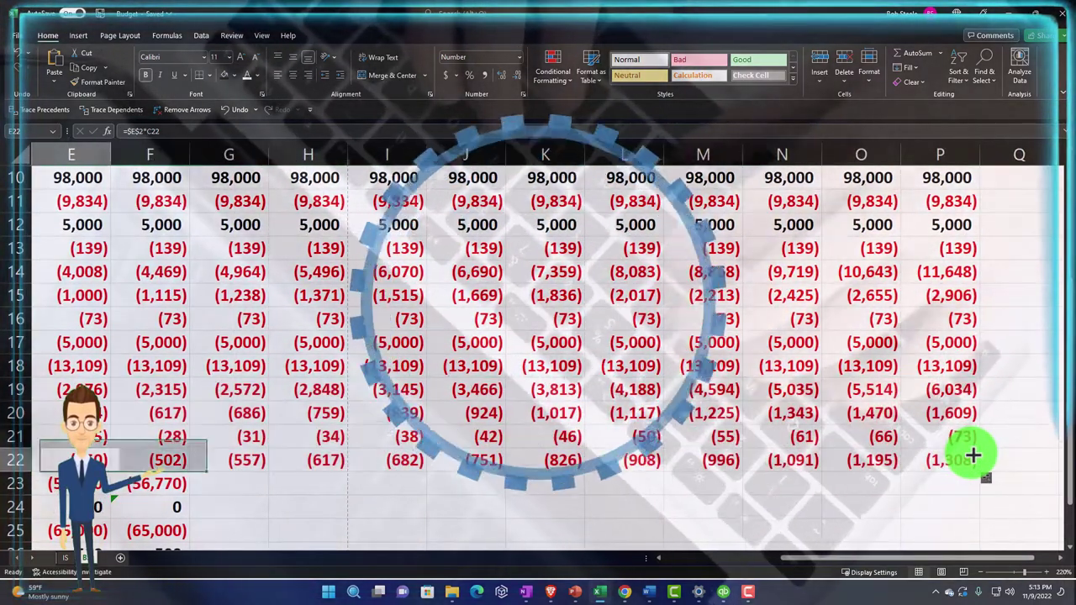
{"action": "key", "text": "Home"}
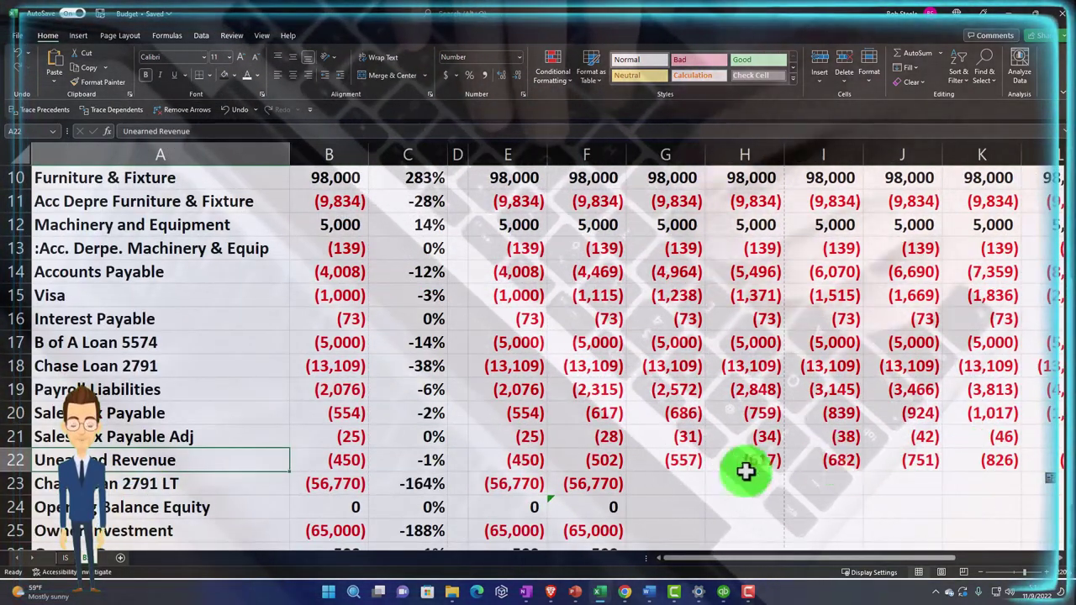
Fill the long-term Chase loan formula from F23 across through December, and select February's Owner Investment cell, F25.
{"action": "left_click", "coordinate": [600, 483]}
{"action": "scroll", "coordinate": [599, 483], "scroll_direction": "down", "scroll_amount": 1}
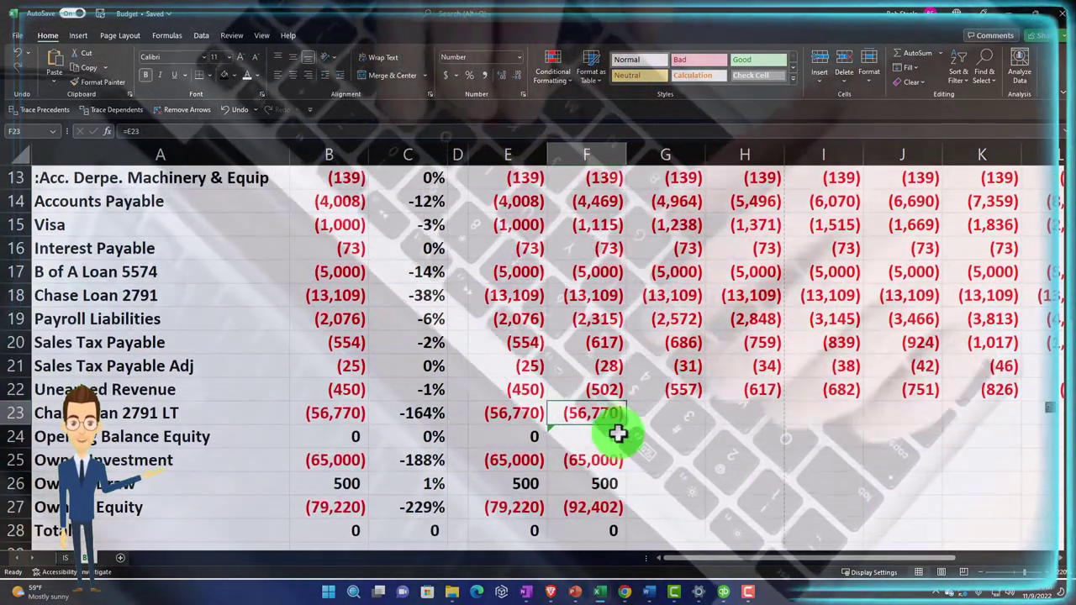
{"action": "left_click", "coordinate": [605, 440]}
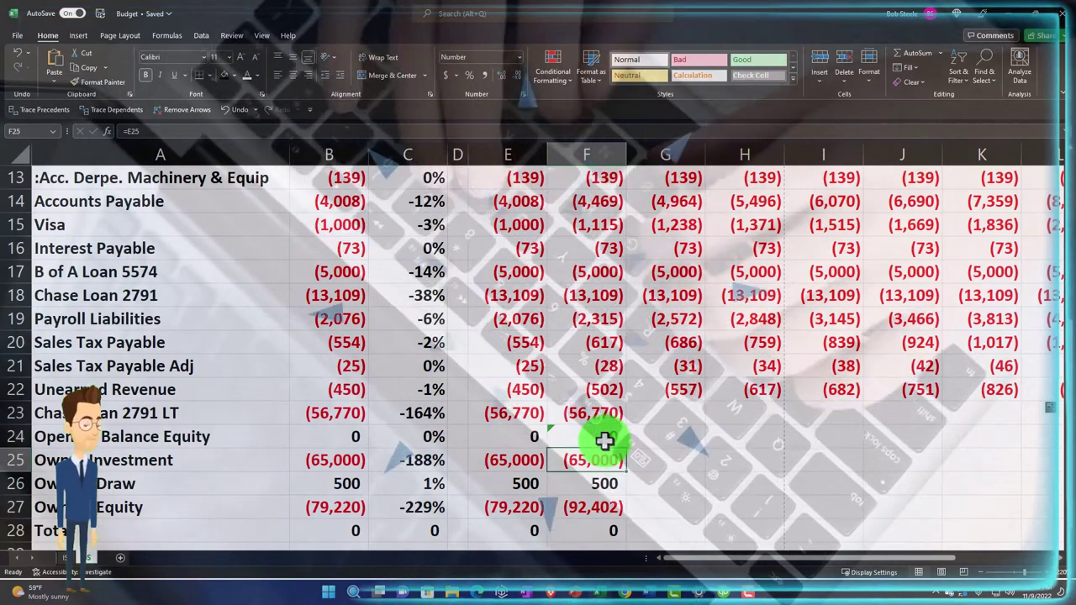
{"action": "key", "text": "Down"}
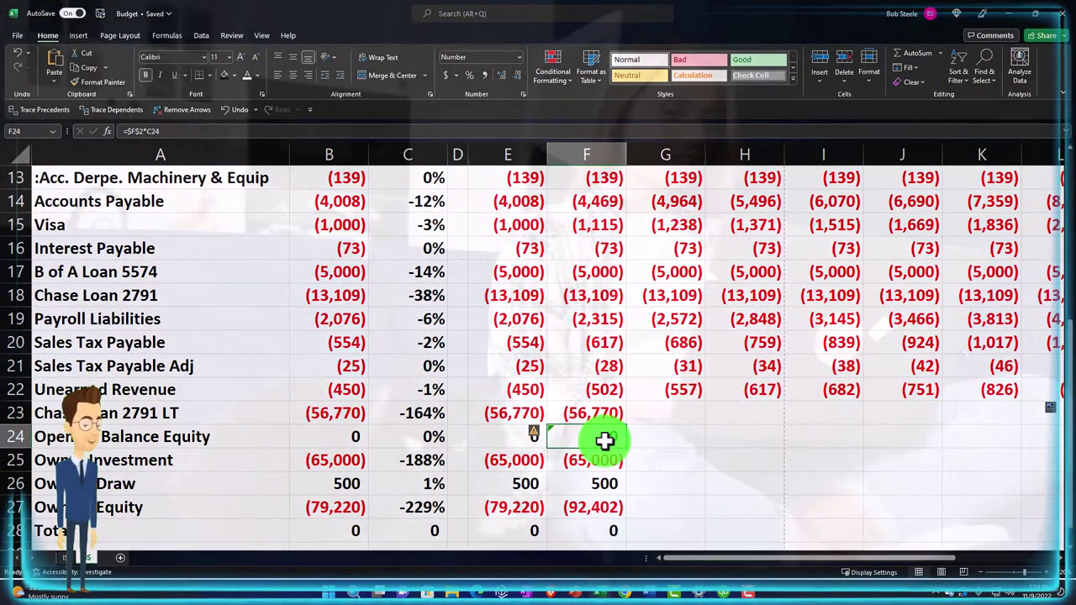
{"action": "left_click_drag", "start_coordinate": [629, 426], "coordinate": [961, 416]}
{"action": "left_click_drag", "start_coordinate": [793, 558], "coordinate": [660, 555]}
{"action": "left_click", "coordinate": [592, 459]}
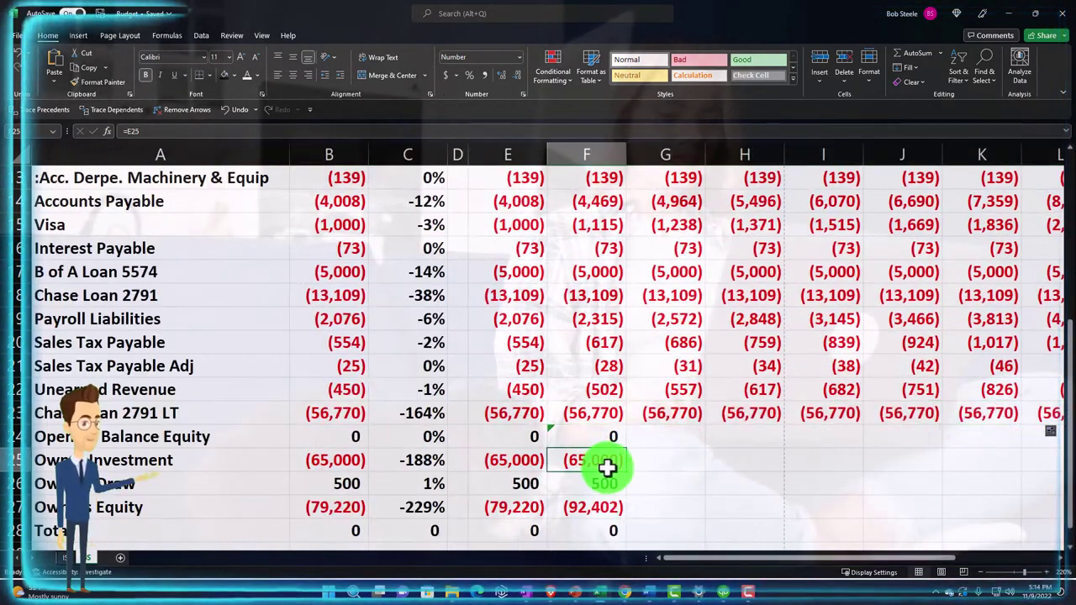
Fill February's Owner Investment, Owners Draw, Owners Equity and Total formulas in F25:F28 across through December in column P.
{"action": "left_click_drag", "start_coordinate": [629, 474], "coordinate": [845, 558]}
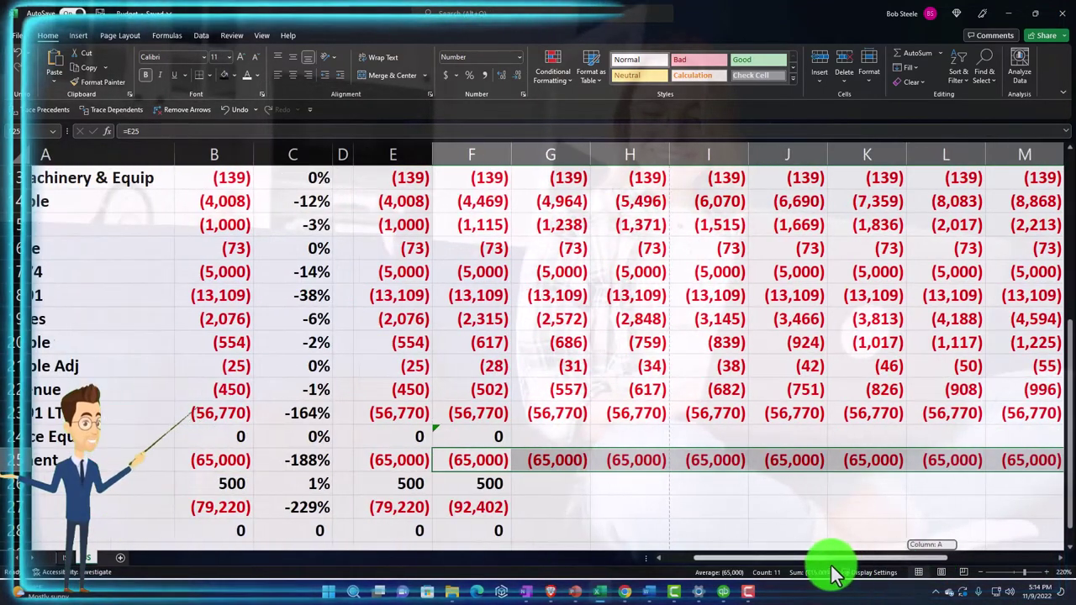
{"action": "left_click", "coordinate": [490, 507]}
{"action": "double_click", "coordinate": [489, 508]}
{"action": "key", "text": "Return"}
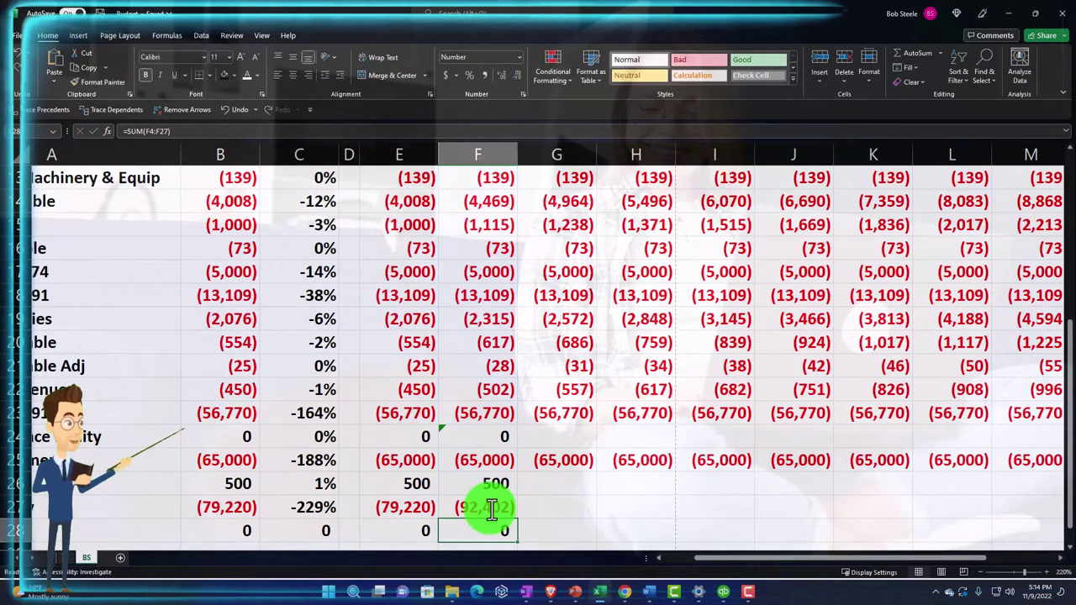
{"action": "left_click_drag", "start_coordinate": [618, 497], "coordinate": [1059, 495]}
{"action": "left_click_drag", "start_coordinate": [954, 503], "coordinate": [950, 506]}
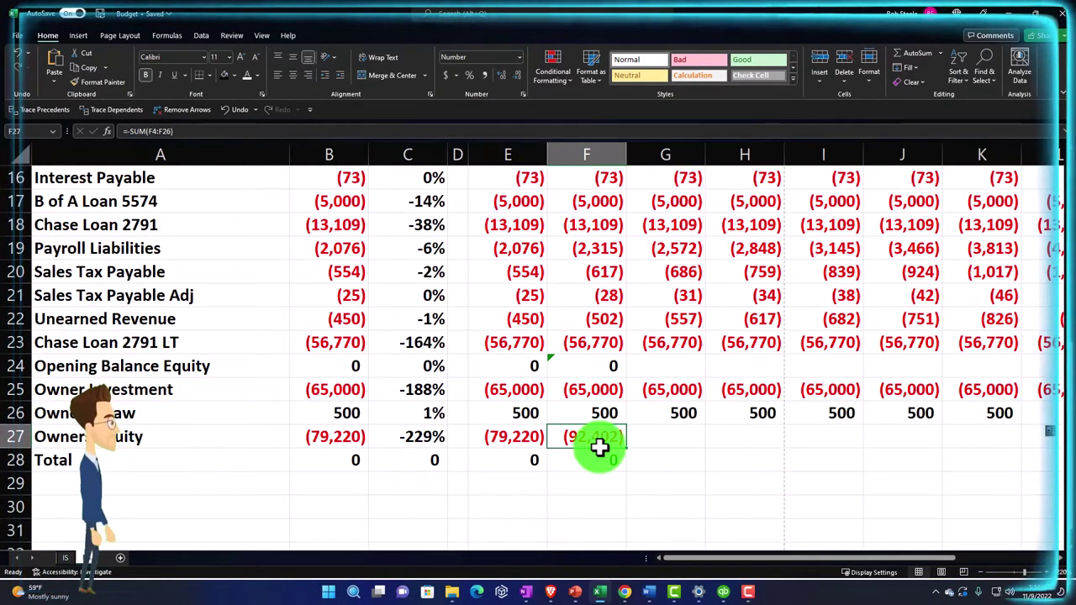
{"action": "left_click_drag", "start_coordinate": [600, 446], "coordinate": [599, 455]}
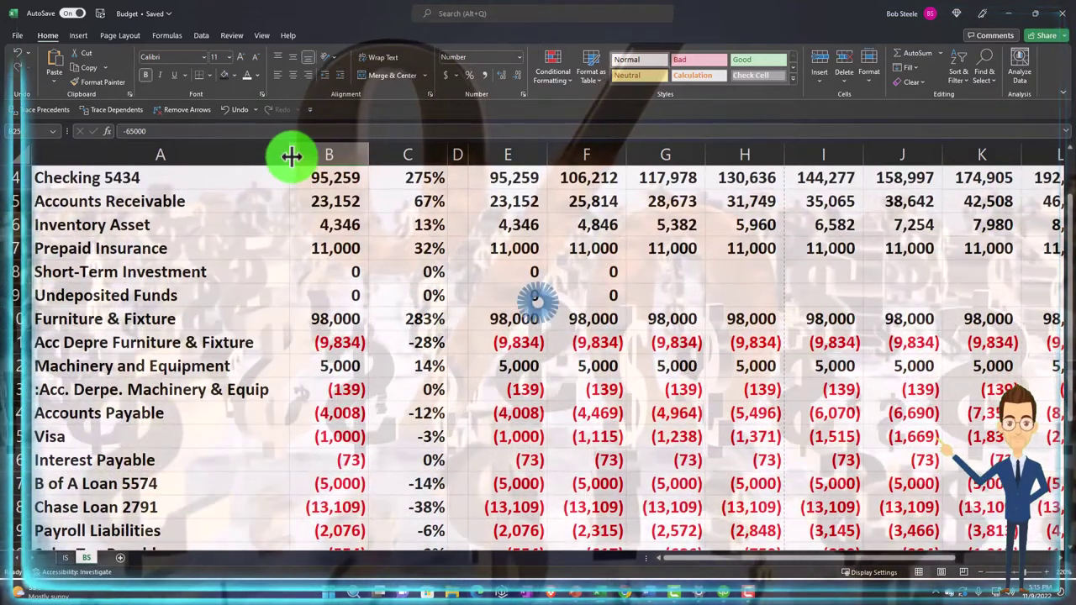
Narrow the account name column A and the percentage column C slightly so more months fit in view.
{"action": "left_click_drag", "start_coordinate": [280, 157], "coordinate": [278, 157]}
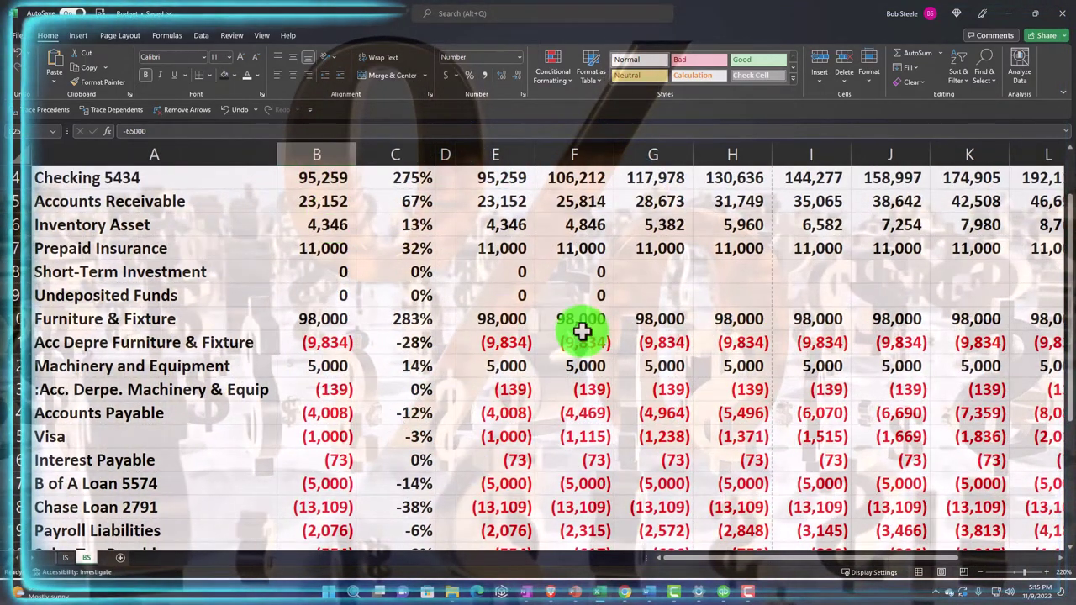
{"action": "scroll", "coordinate": [584, 335], "scroll_direction": "up", "scroll_amount": 1}
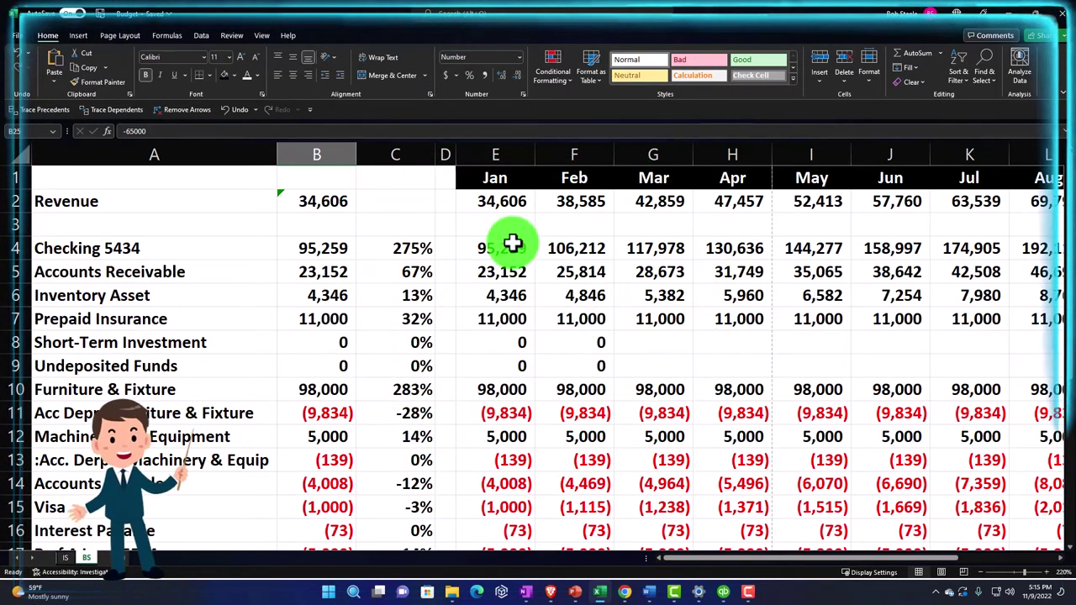
{"action": "left_click_drag", "start_coordinate": [434, 153], "coordinate": [422, 160]}
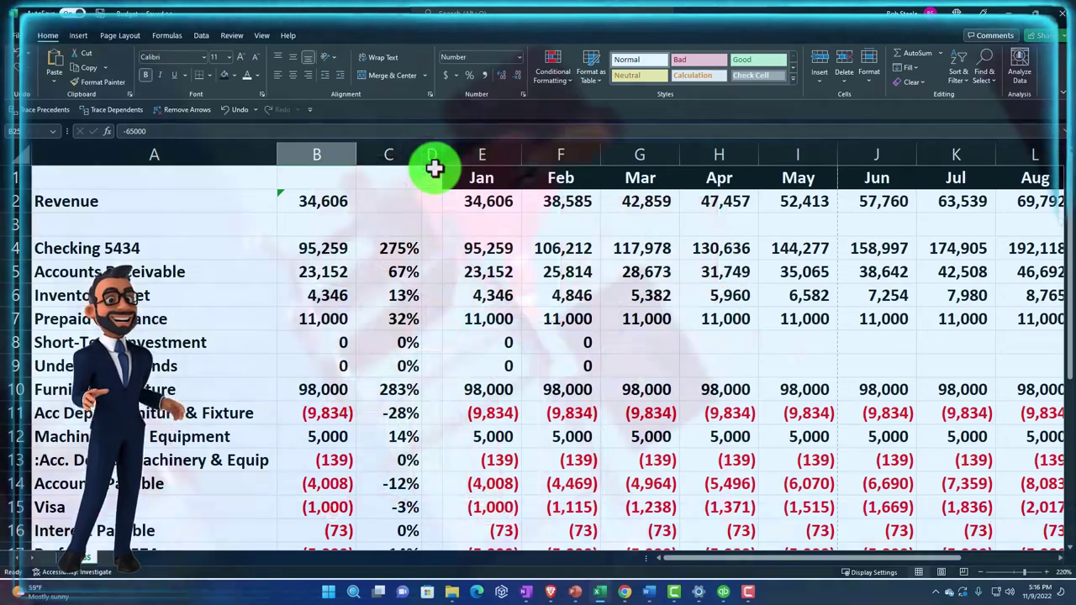
Apply all borders to the account names and balances in A2:B28 and to the monthly figures in E2:P28.
{"action": "left_click_drag", "start_coordinate": [134, 201], "coordinate": [301, 515]}
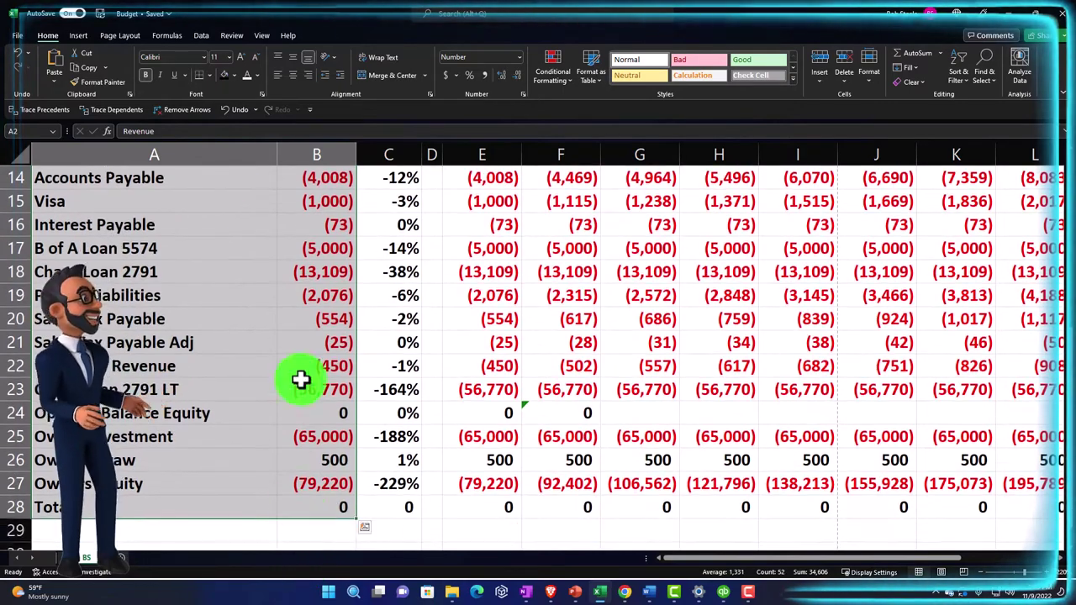
{"action": "left_click", "coordinate": [207, 74]}
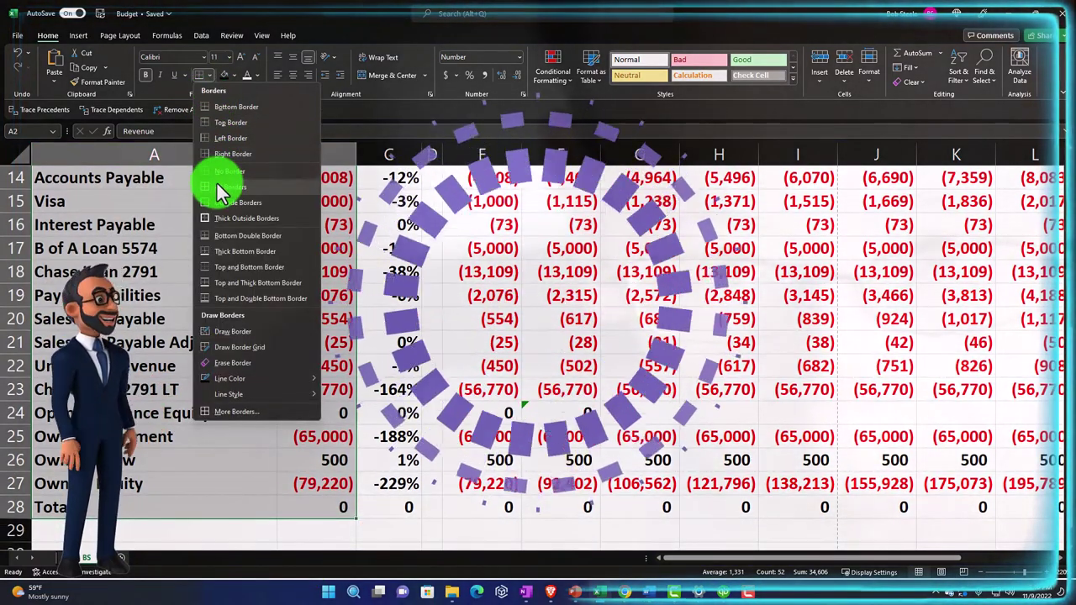
{"action": "left_click", "coordinate": [221, 180]}
{"action": "scroll", "coordinate": [454, 276], "scroll_direction": "up", "scroll_amount": 4}
{"action": "scroll", "coordinate": [471, 261], "scroll_direction": "up", "scroll_amount": 1}
{"action": "left_click_drag", "start_coordinate": [481, 203], "coordinate": [940, 575]}
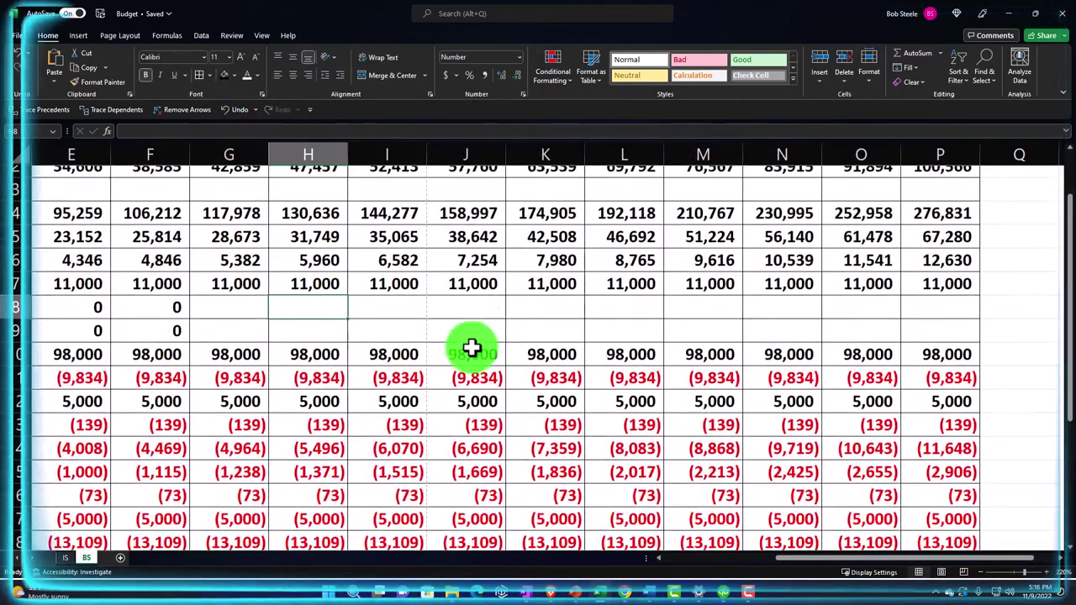
Review the whole bordered balance sheet budget from Revenue down to Total for January through December.
{"action": "scroll", "coordinate": [471, 347], "scroll_direction": "down", "scroll_amount": 5}
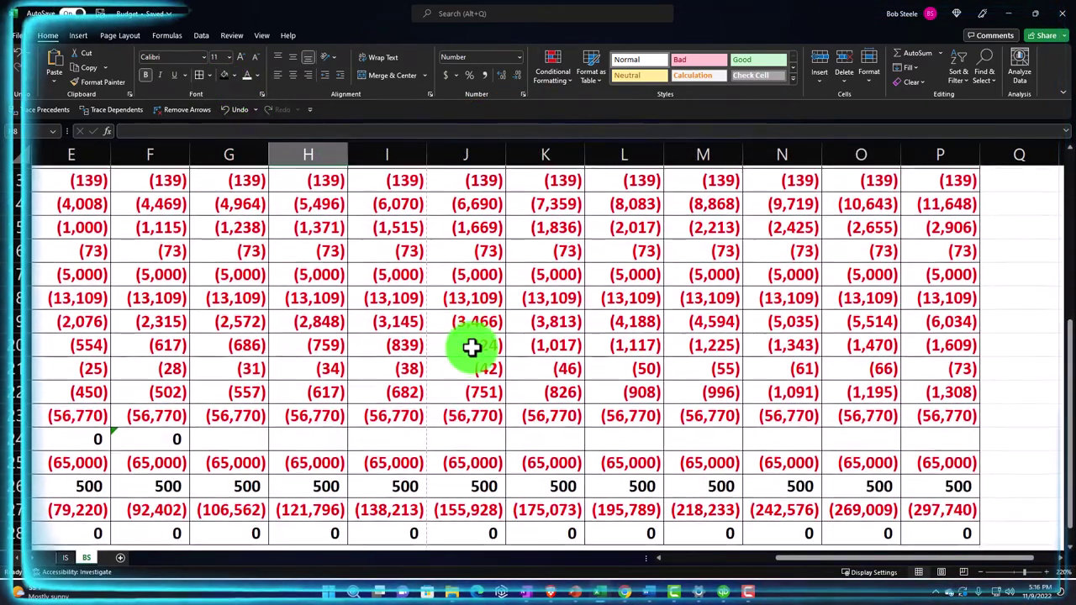
{"action": "scroll", "coordinate": [472, 348], "scroll_direction": "up", "scroll_amount": 5}
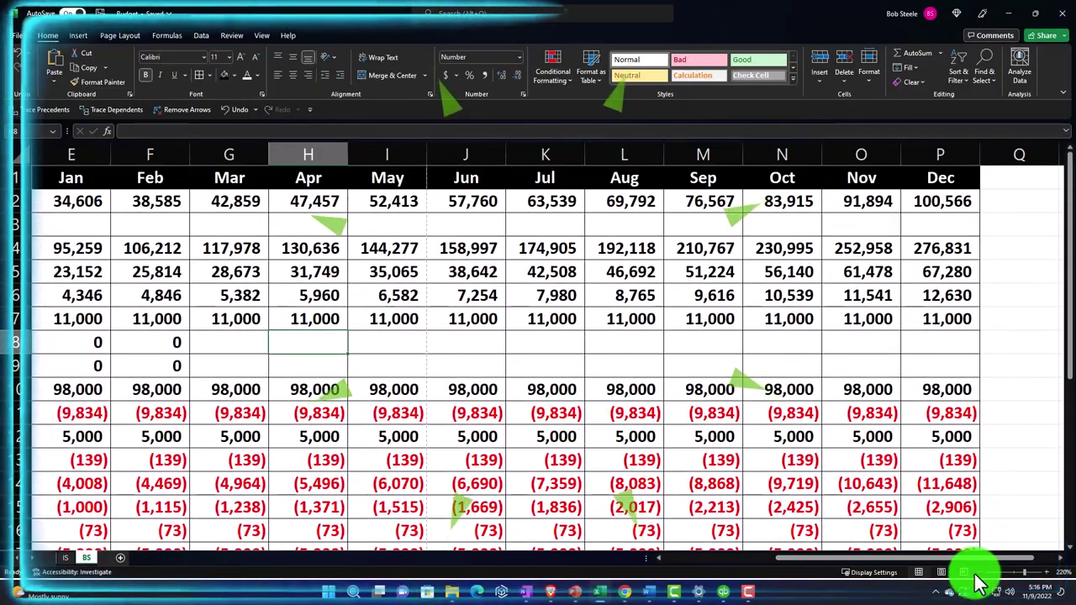
{"action": "left_click", "coordinate": [981, 573]}
{"action": "left_click", "coordinate": [981, 573]}
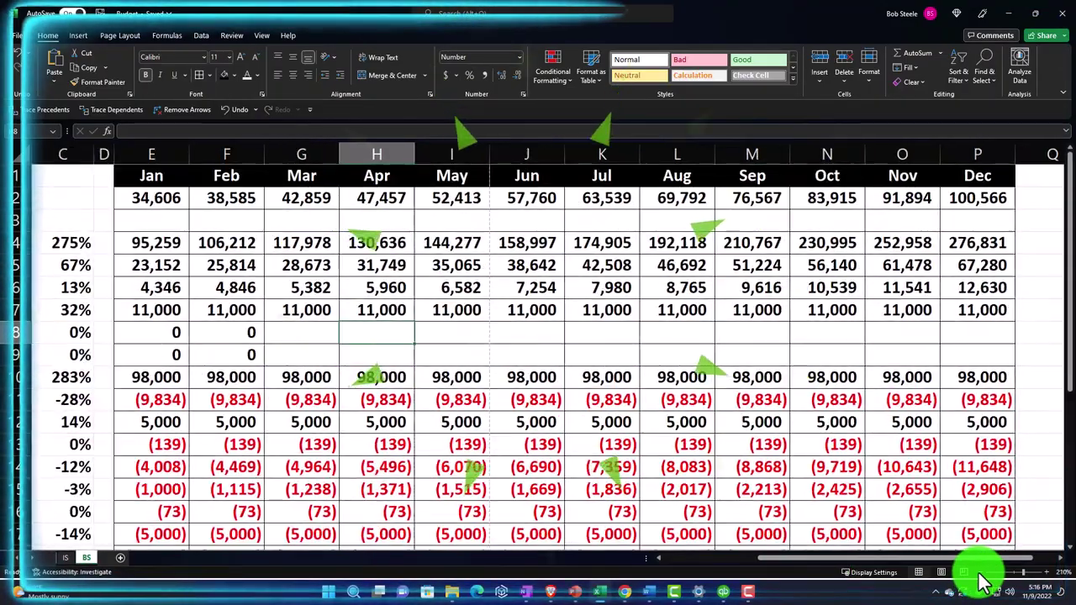
{"action": "left_click", "coordinate": [981, 572]}
{"action": "left_click", "coordinate": [981, 573]}
{"action": "left_click", "coordinate": [982, 572]}
{"action": "scroll", "coordinate": [700, 406], "scroll_direction": "down", "scroll_amount": 4}
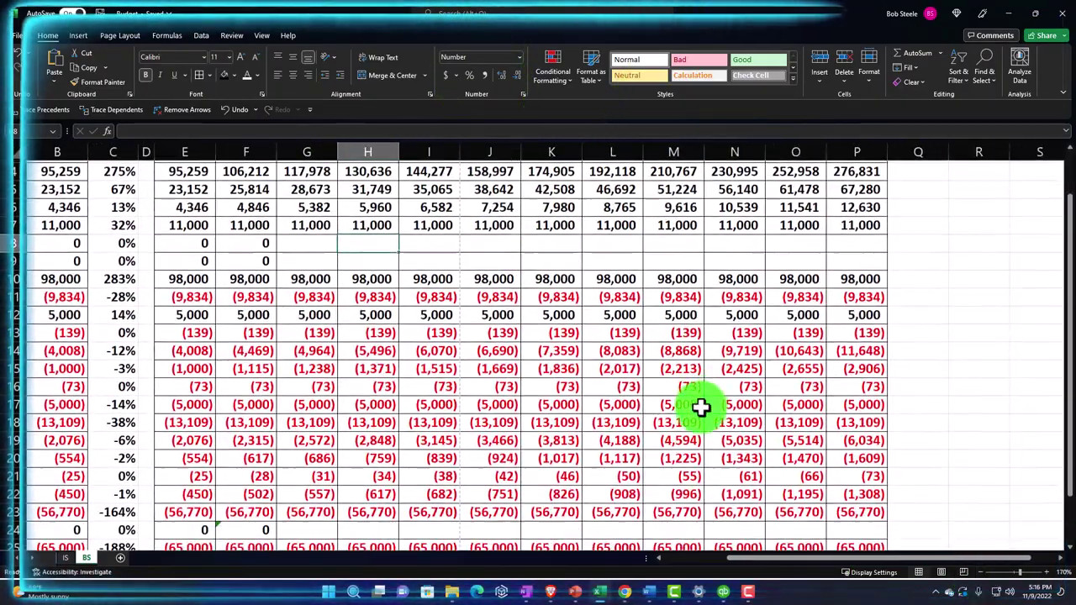
{"action": "scroll", "coordinate": [700, 406], "scroll_direction": "up", "scroll_amount": 4}
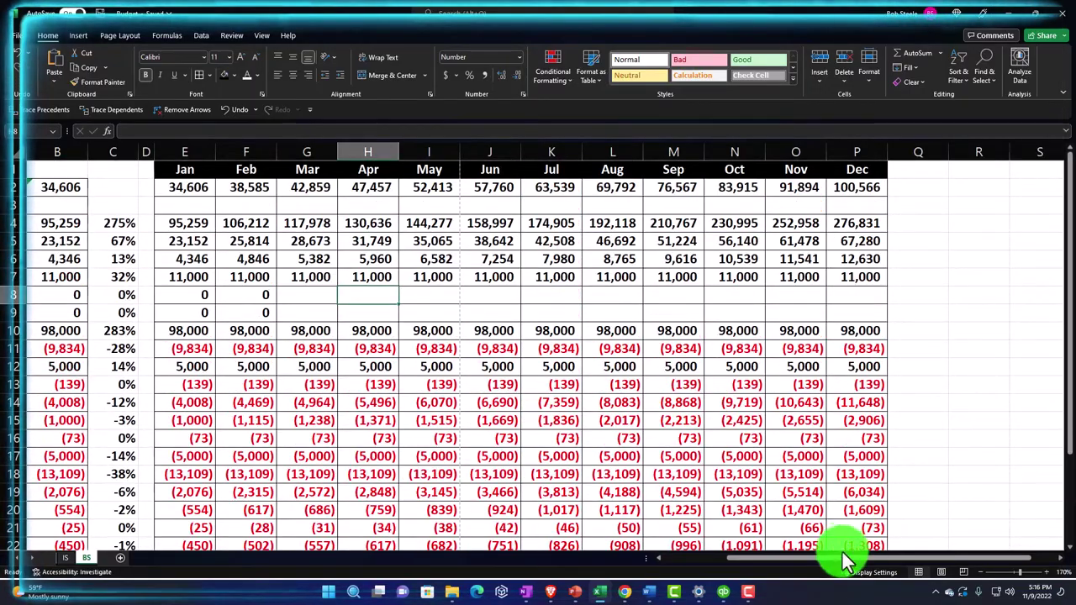
{"action": "scroll", "coordinate": [842, 549], "scroll_direction": "left", "scroll_amount": 2}
{"action": "scroll", "coordinate": [704, 480], "scroll_direction": "down", "scroll_amount": 2}
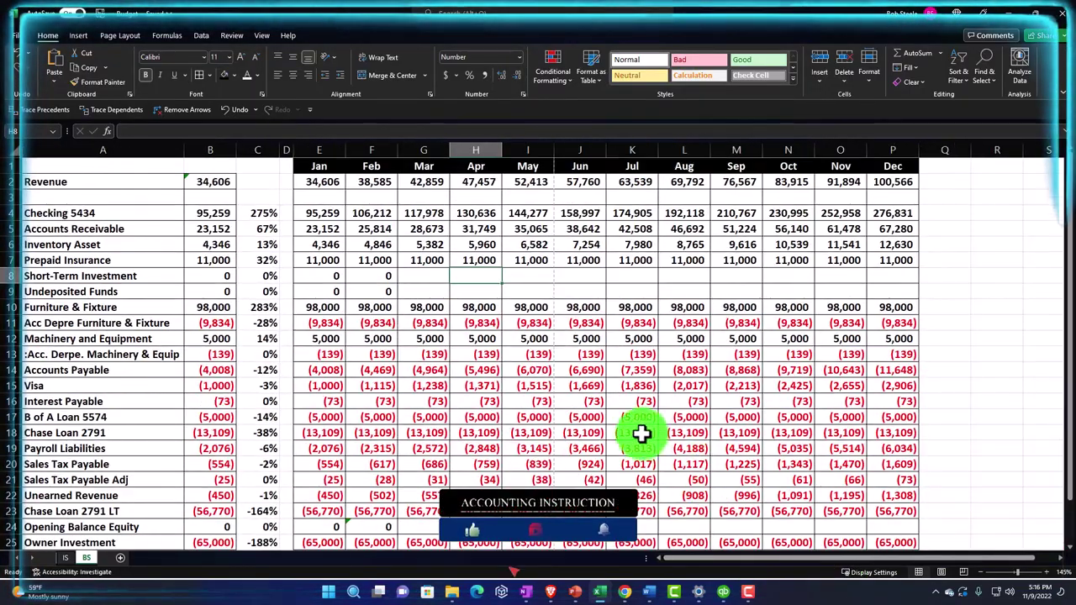
{"action": "scroll", "coordinate": [635, 432], "scroll_direction": "down", "scroll_amount": 2}
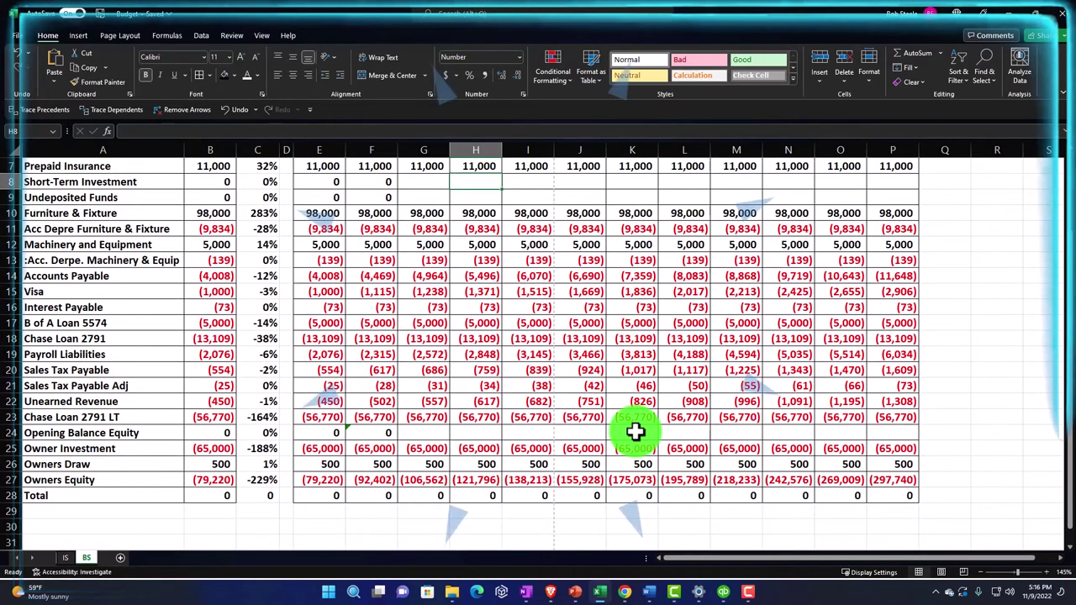
{"action": "scroll", "coordinate": [635, 431], "scroll_direction": "up", "scroll_amount": 2}
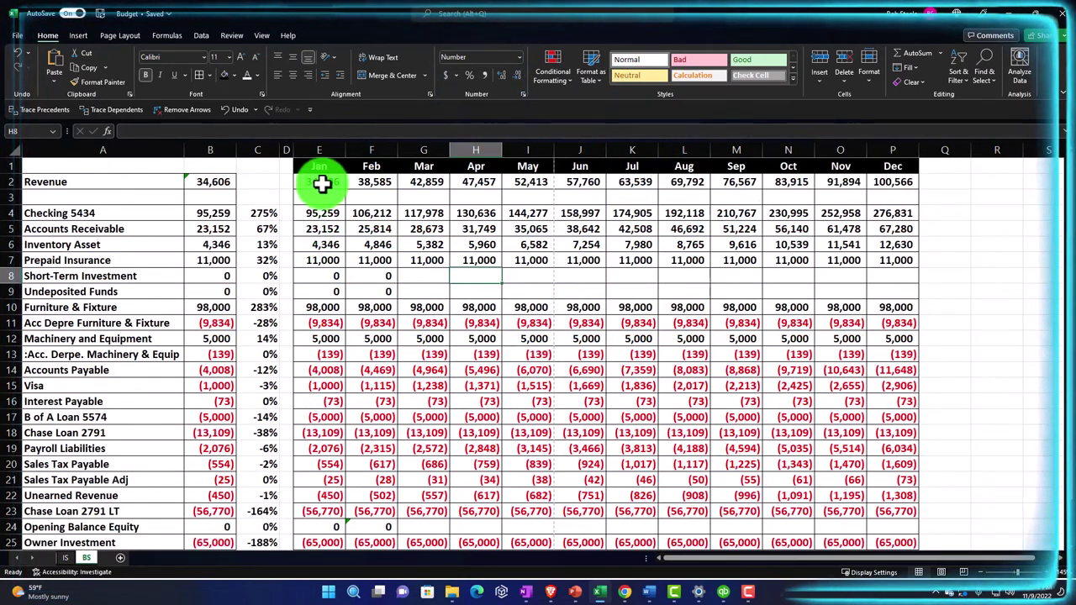
Highlight the January through March columns E:G to examine the first quarter, and return to a closer view of the sheet's beginning.
{"action": "left_click_drag", "start_coordinate": [317, 148], "coordinate": [411, 157]}
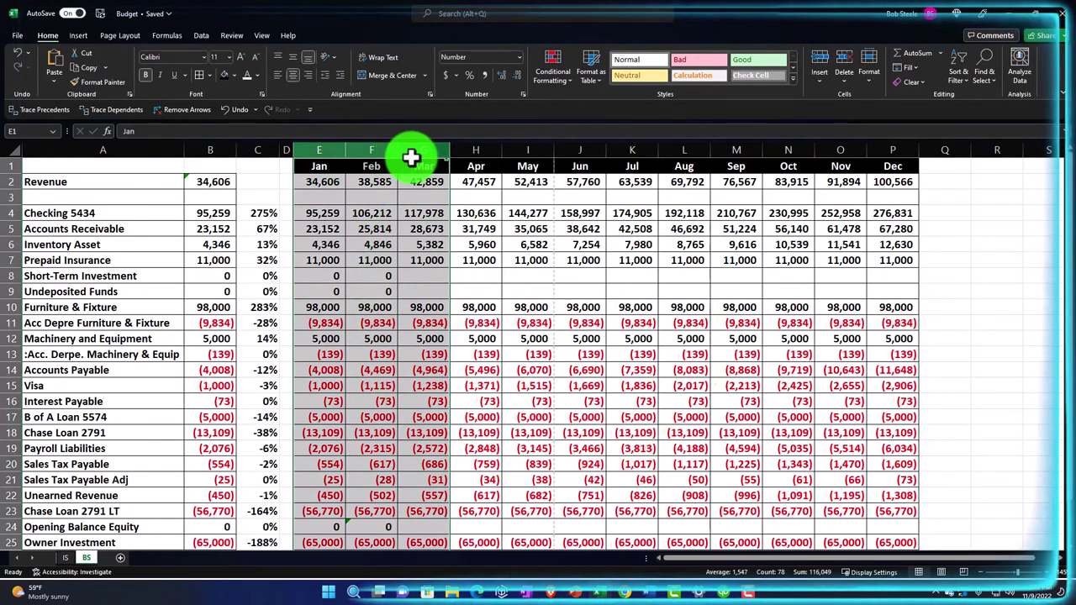
{"action": "left_click", "coordinate": [349, 308]}
{"action": "scroll", "coordinate": [349, 307], "scroll_direction": "up", "scroll_amount": 3, "text": "ctrl"}
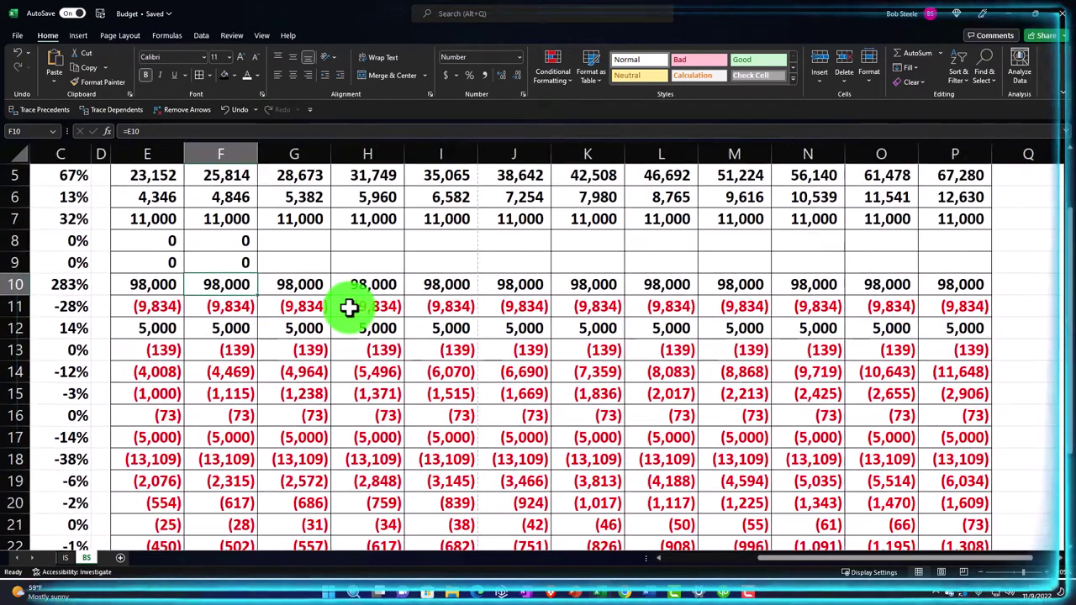
{"action": "scroll", "coordinate": [351, 305], "scroll_direction": "up", "scroll_amount": 2}
{"action": "left_click_drag", "start_coordinate": [764, 558], "coordinate": [555, 508]}
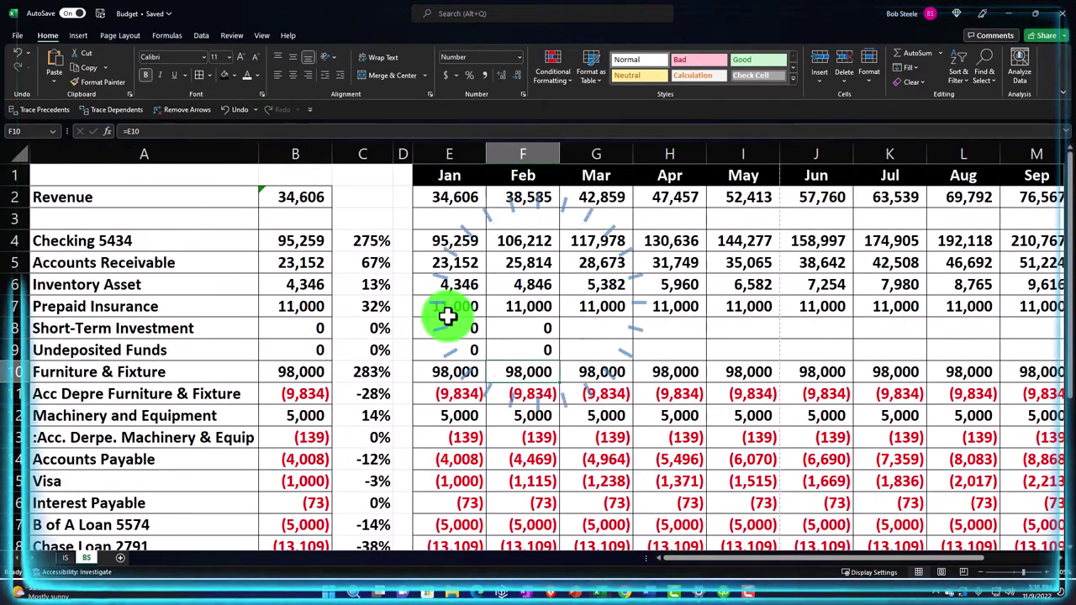